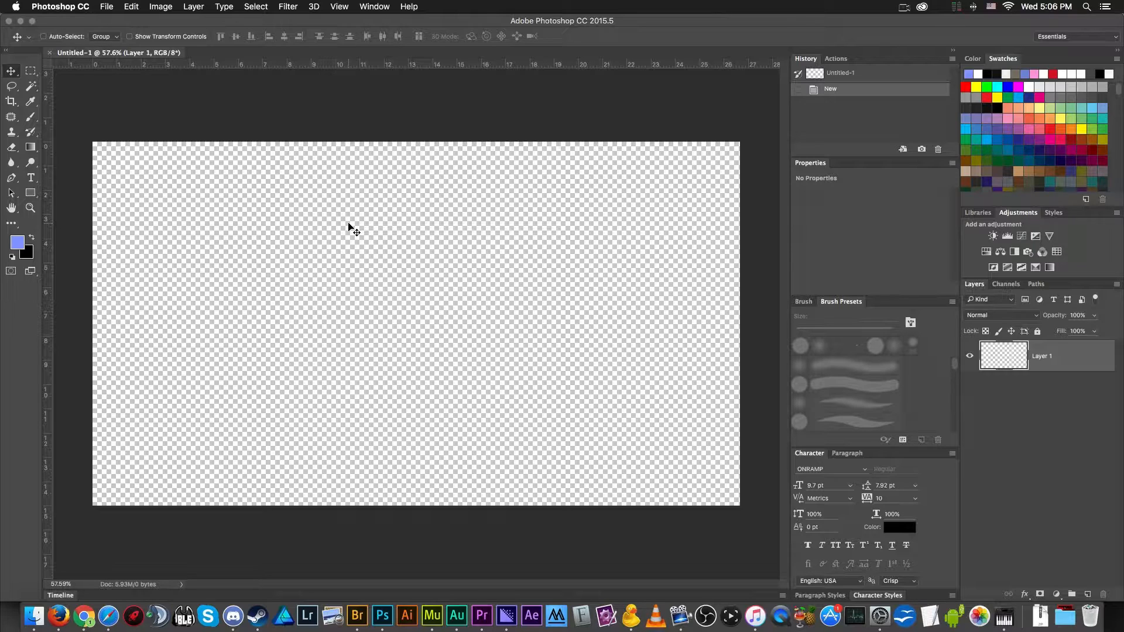
- Switch to Chrome and search the web for "evolve stage 2" in a new tab
click(8, 51)
click(8, 51)
click(82, 617)
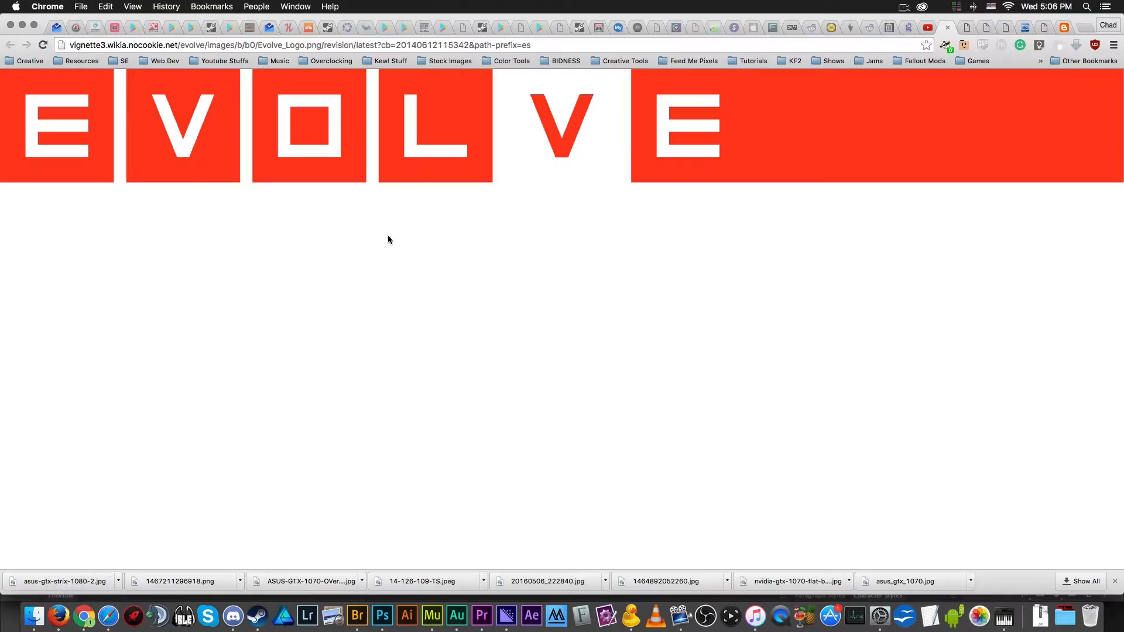
key(super+t)
text(evolve Logo Png)
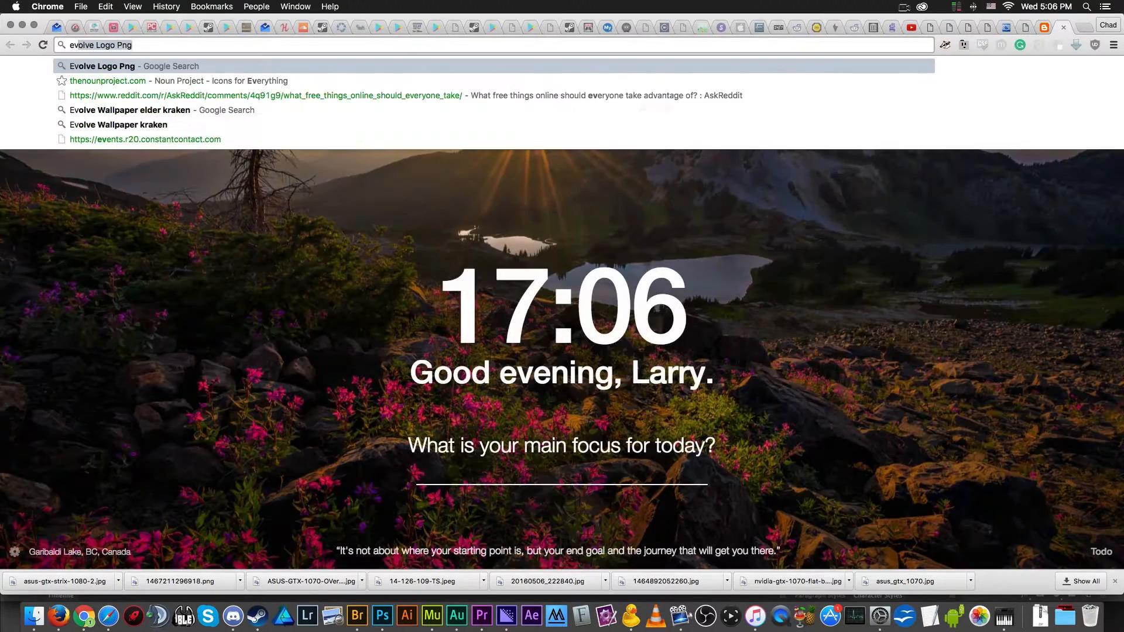
key(BackSpace)
key(BackSpace)
key(BackSpace)
key(BackSpace)
key(BackSpace)
key(BackSpace)
key(BackSpace)
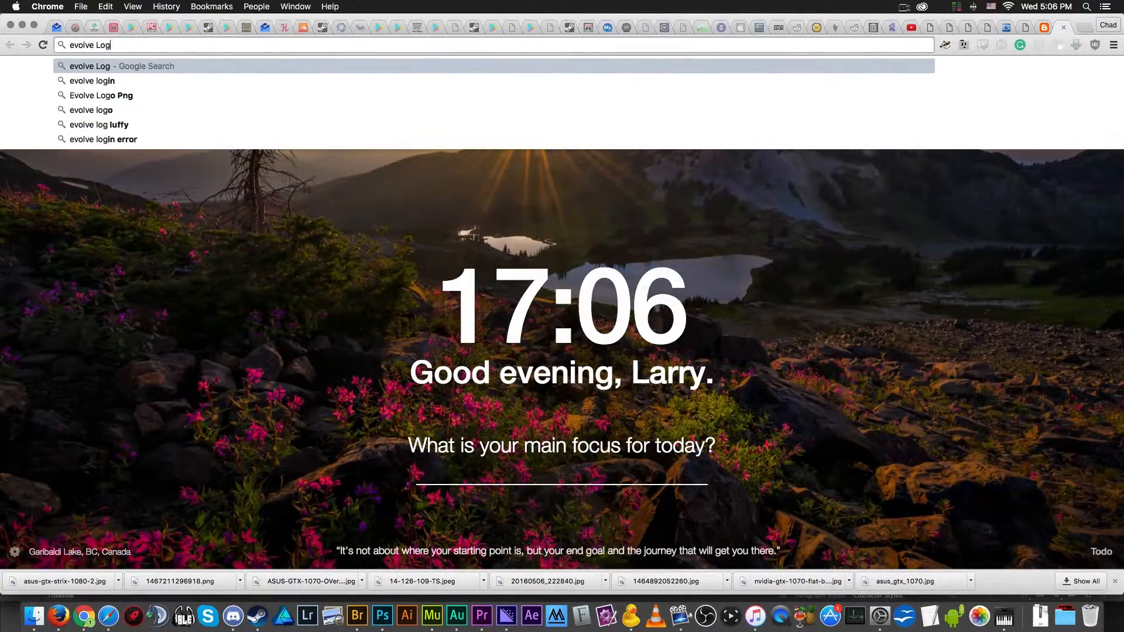
text(stage 2)
key(Return)
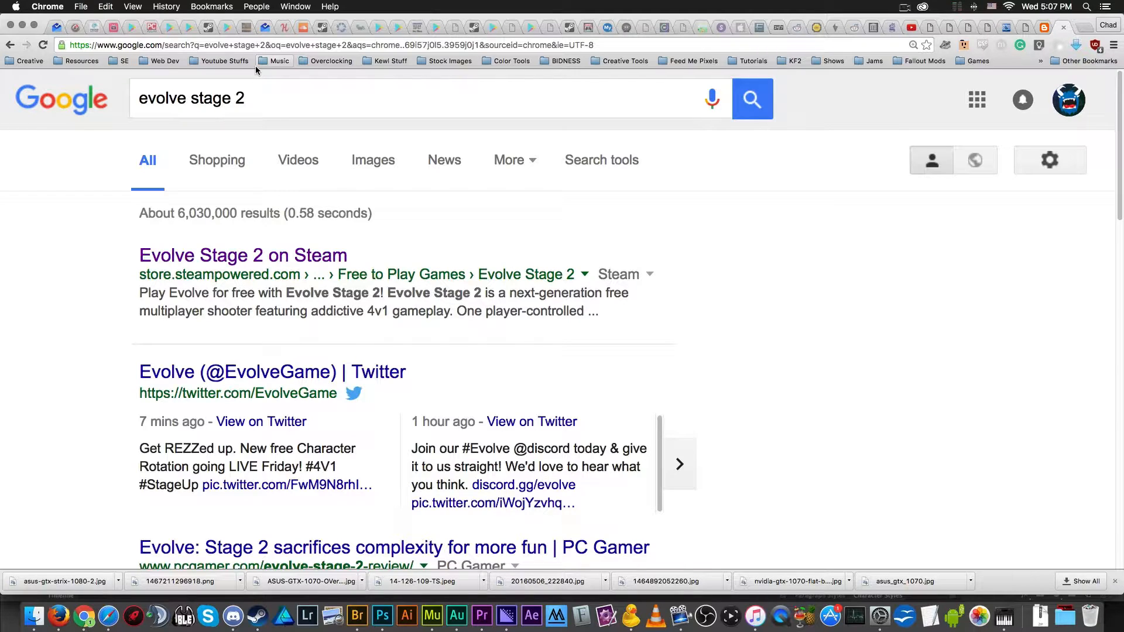
- Show the image results and extend the search to "evolve stage 2 logo png"
click(393, 158)
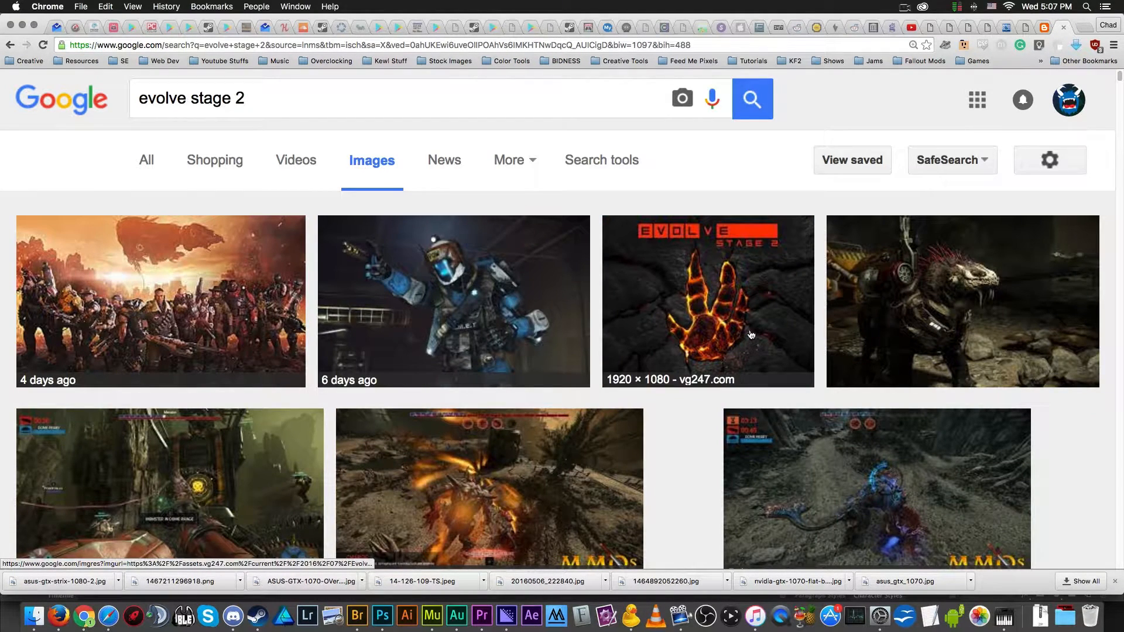
click(341, 86)
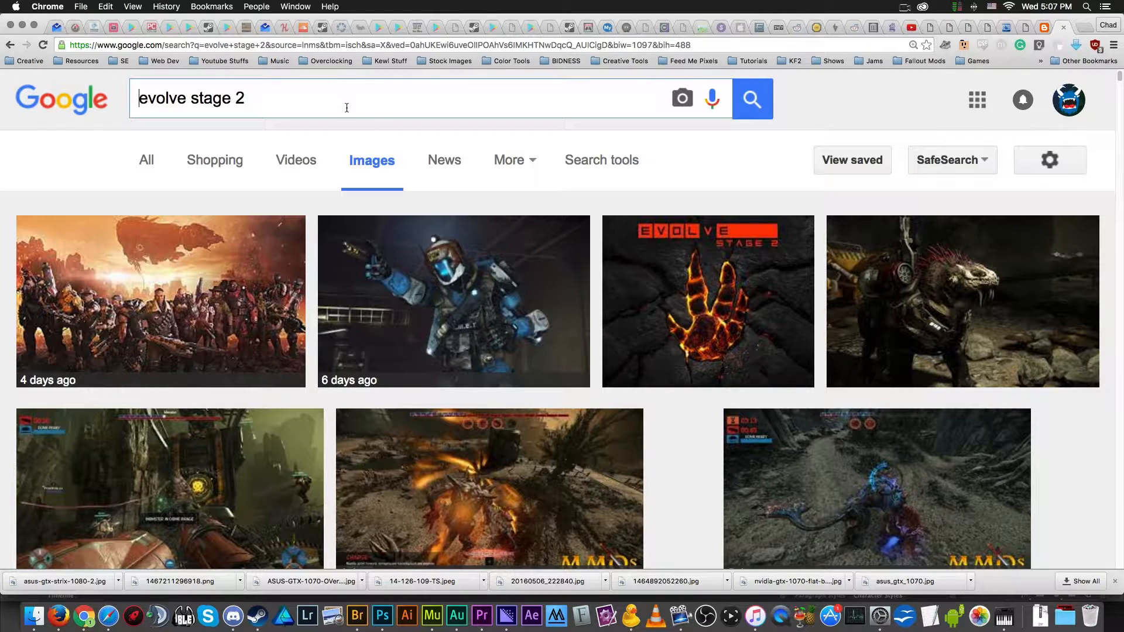
text(logo png)
key(Return)
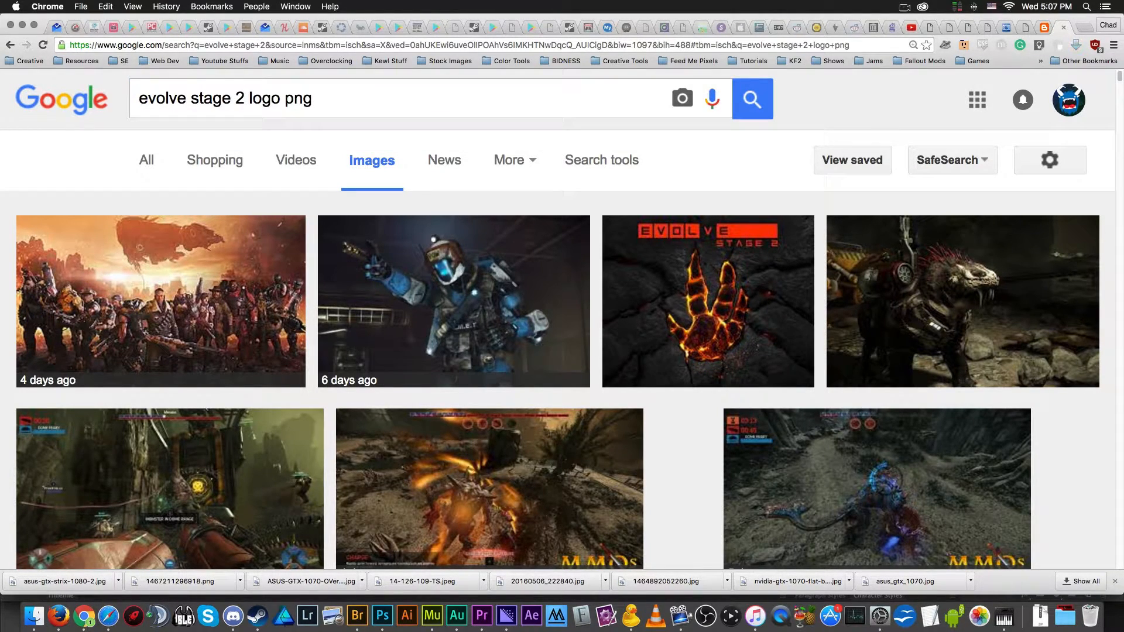
- Look through the image results for a usable Evolve Stage 2 logo
scroll(307, 194, down, 5)
scroll(307, 194, down, 3)
scroll(852, 308, up, 10)
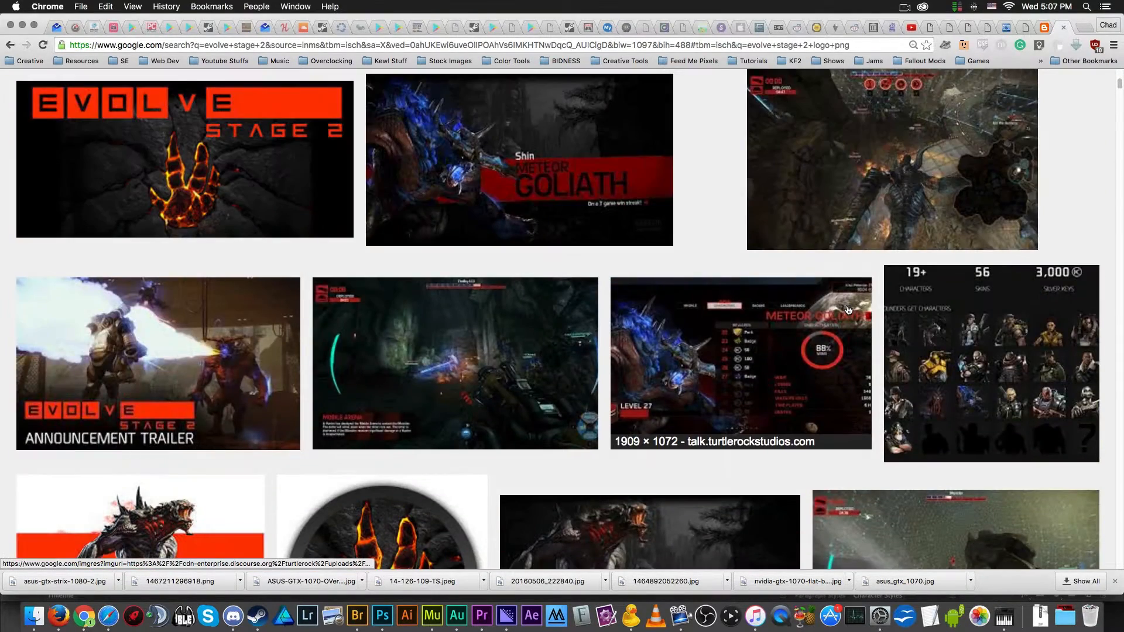
scroll(680, 195, up, 6)
scroll(261, 322, down, 3)
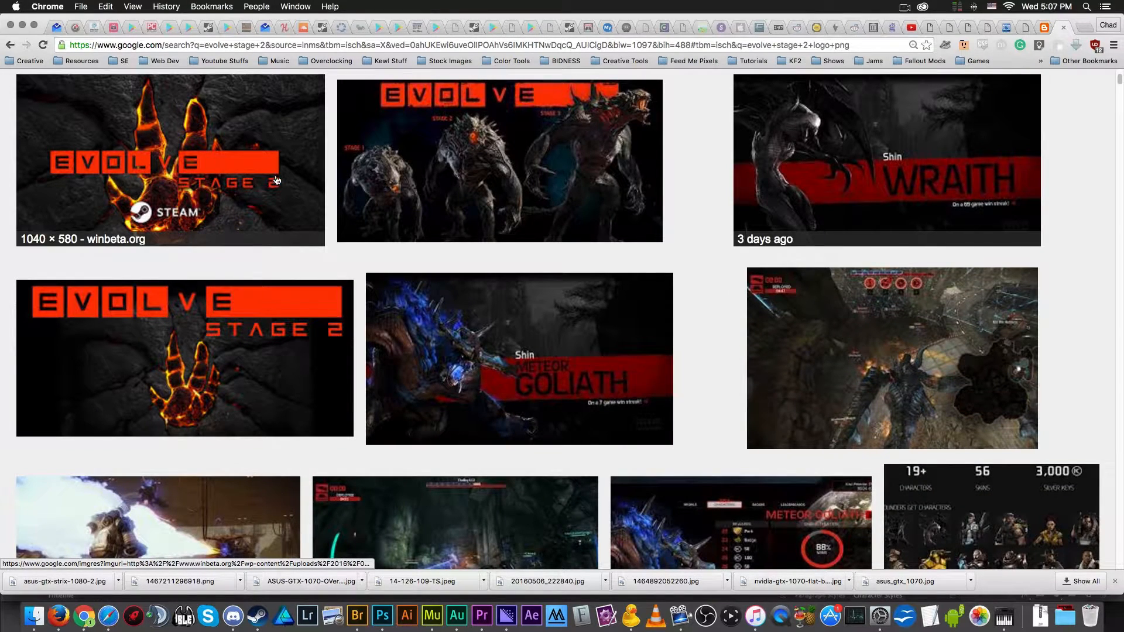
scroll(274, 191, up, 3)
scroll(899, 312, down, 2)
scroll(900, 312, down, 5)
scroll(261, 306, up, 3)
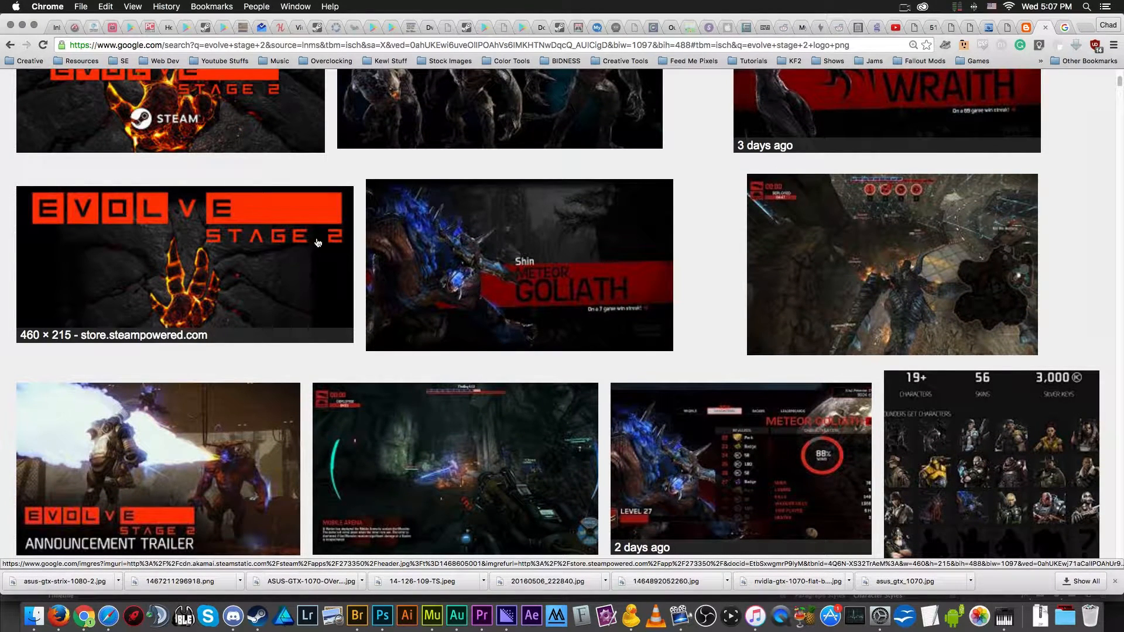
scroll(277, 275, down, 6)
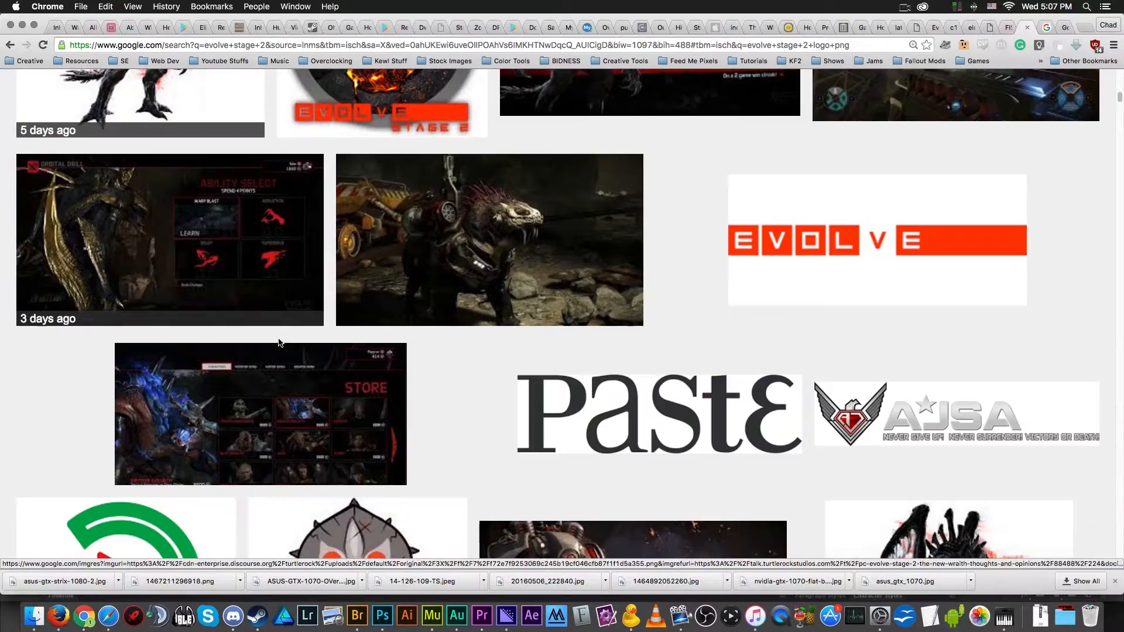
scroll(278, 343, down, 8)
scroll(280, 360, up, 4)
scroll(280, 360, up, 10)
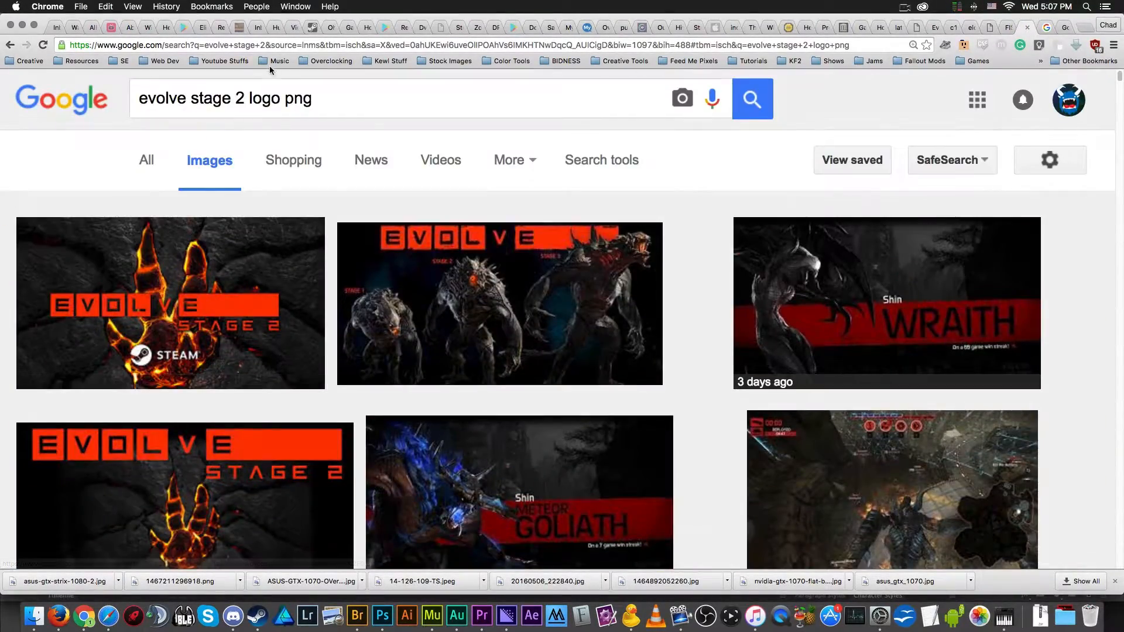
- Shorten the image search to "evolve stage 2 logo" and look over the results
drag(285, 99, 369, 102)
key(BackSpace)
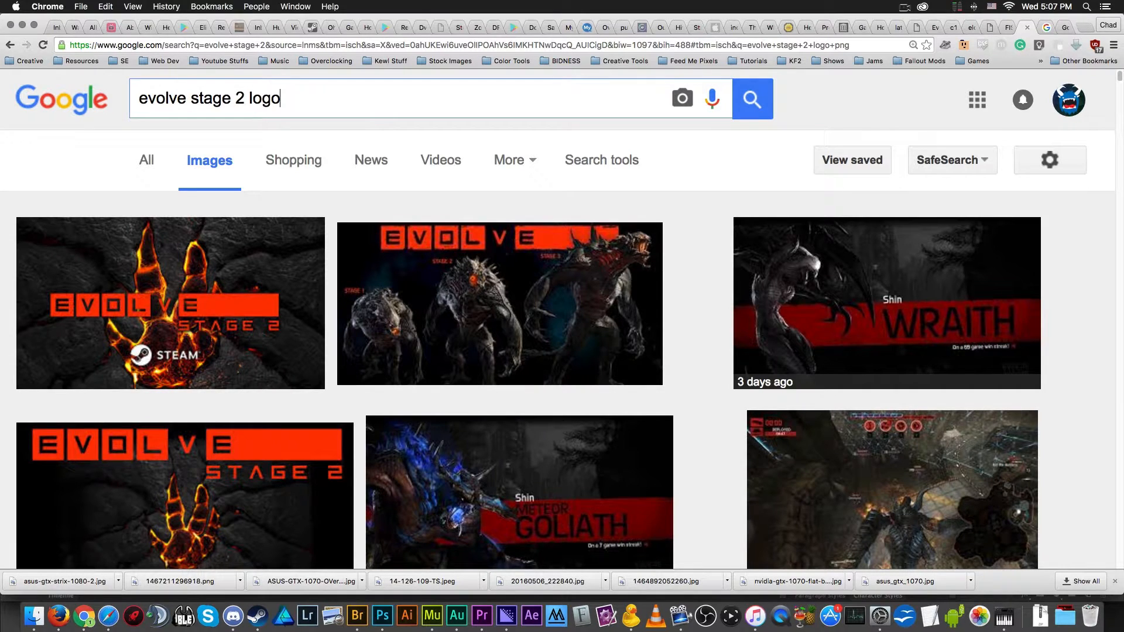
scroll(151, 179, down, 5)
scroll(202, 258, up, 5)
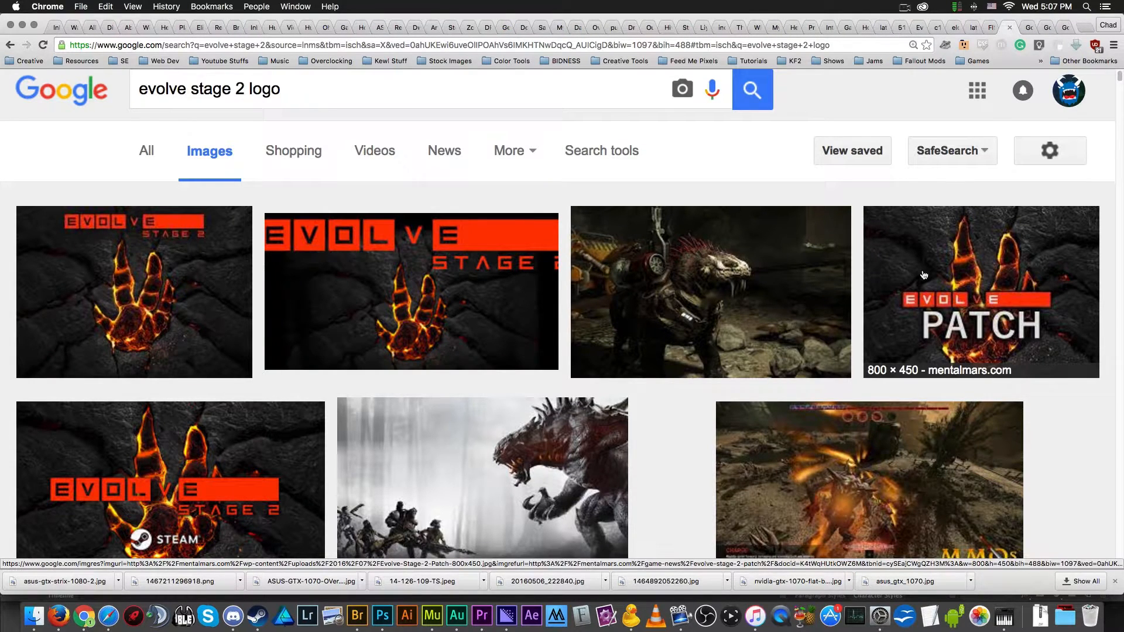
- Close the unneeded search tabs and open the full-size Evolve Stage 2 image with the glowing handprint
key(ctrl+Tab)
key(super+w)
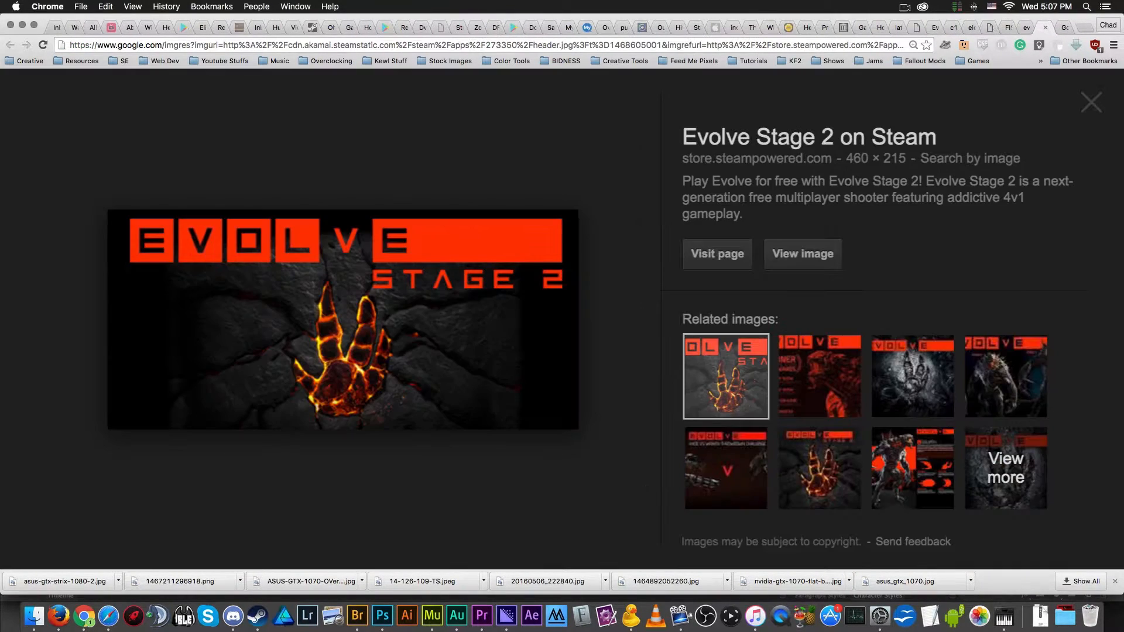
key(super+w)
click(810, 238)
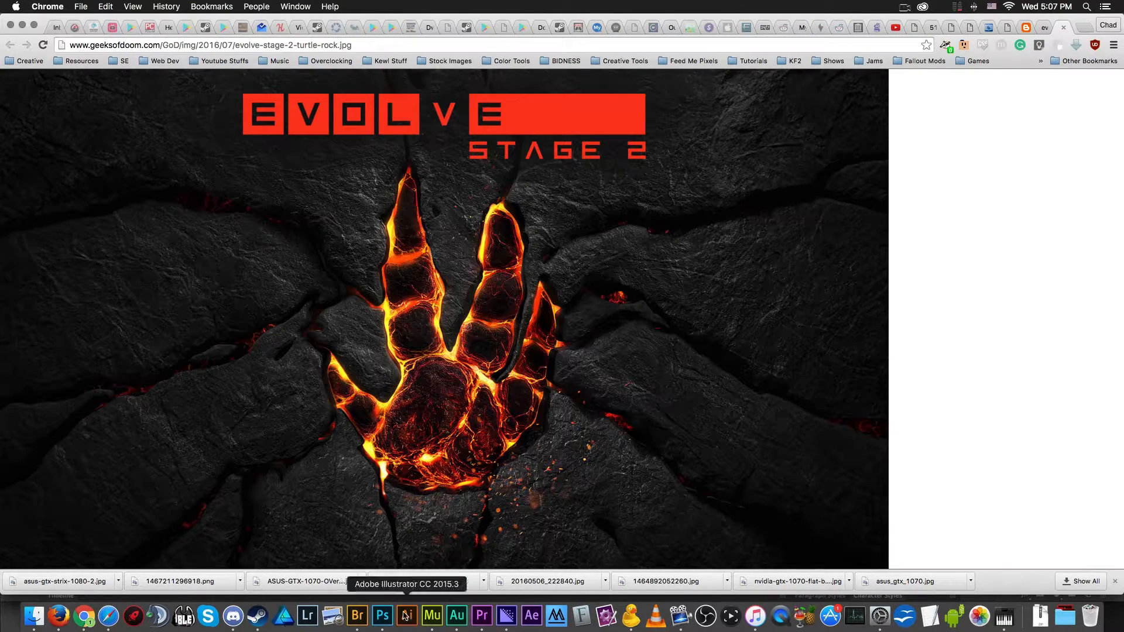
- Switch to Photoshop, close the untitled document, and set up a new one at 1920 by 1080 pixels
click(383, 614)
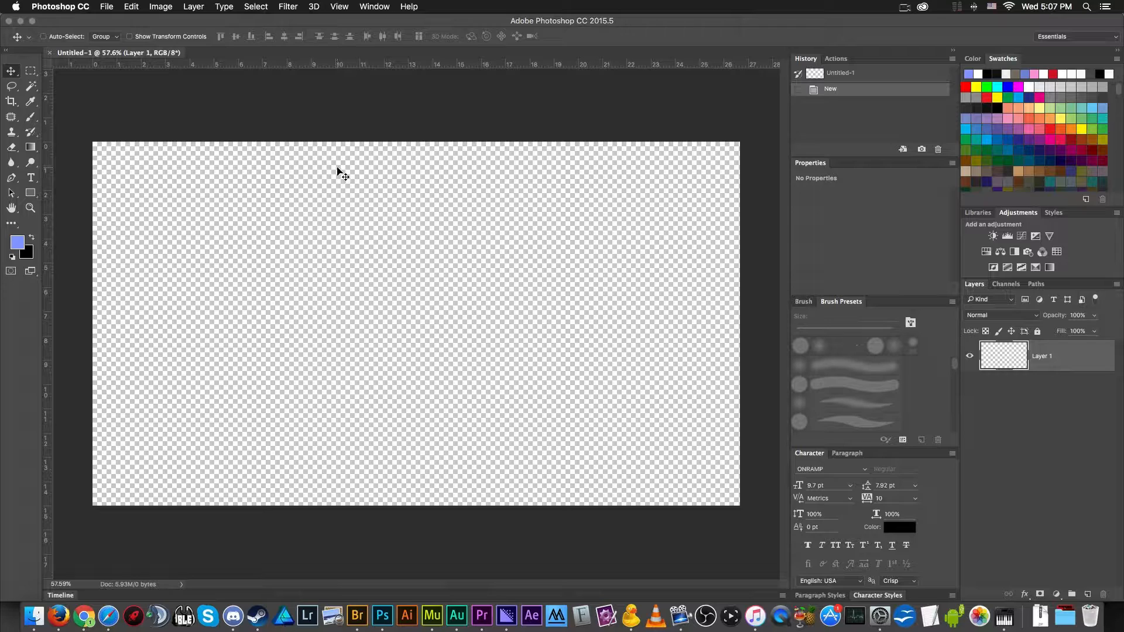
key(super+w)
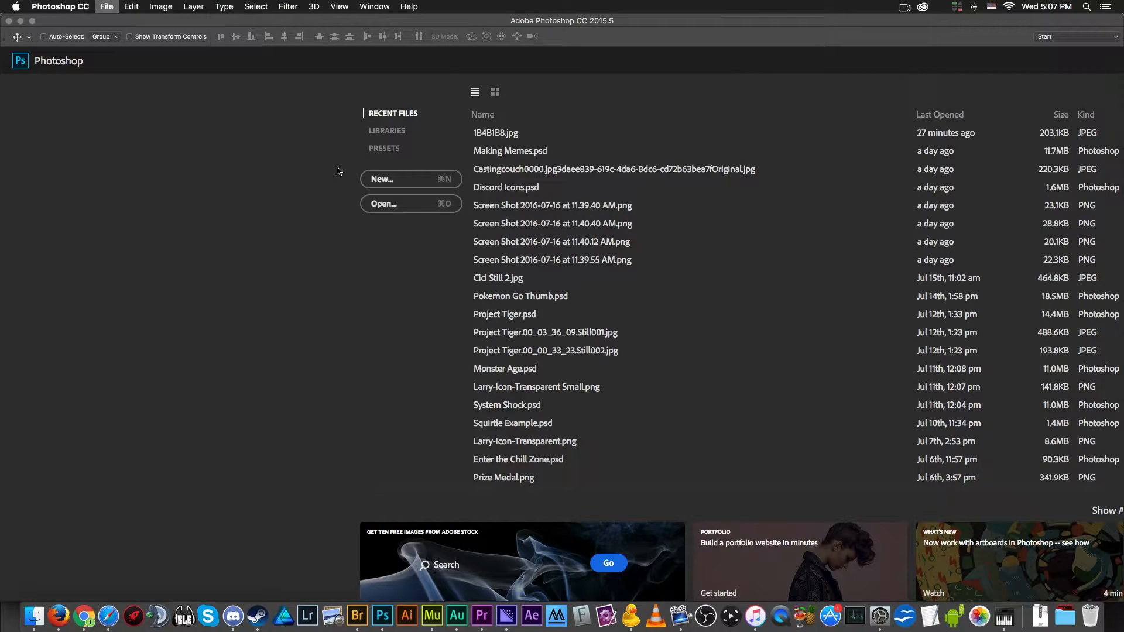
click(113, 11)
click(118, 20)
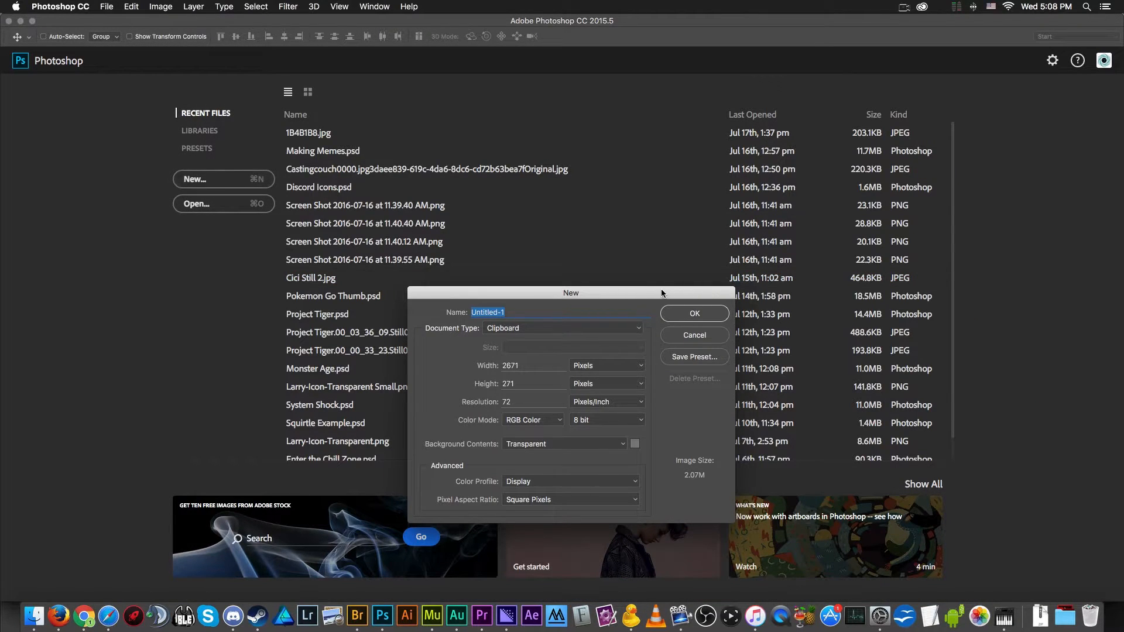
double_click(536, 272)
text(1920)
double_click(537, 287)
text(1080)
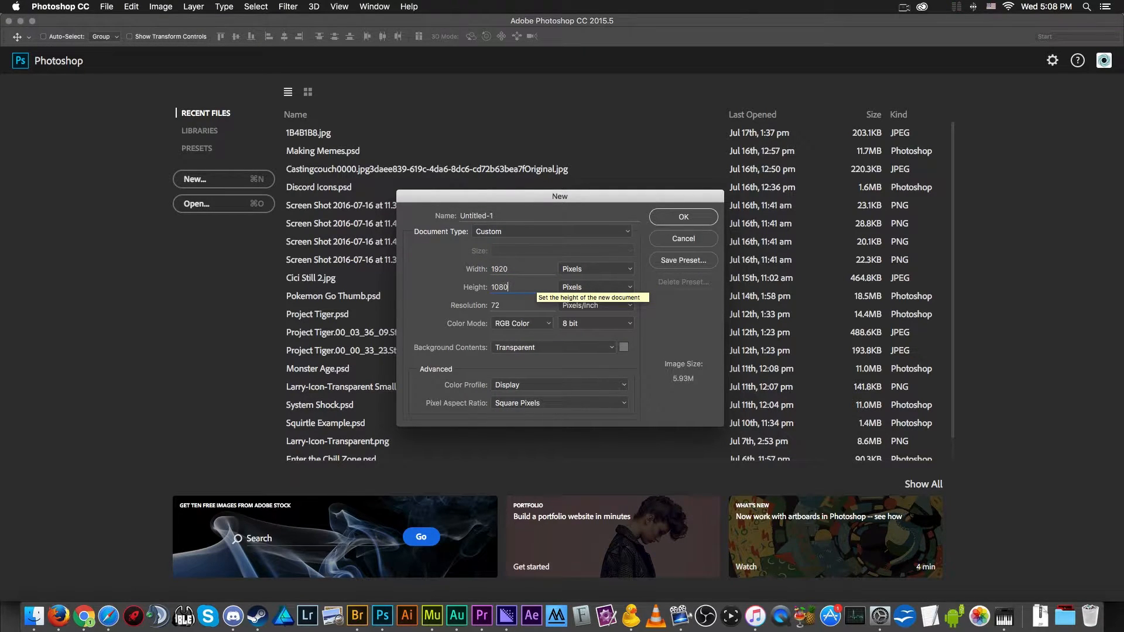
- Try resolutions of 150, 300 and 600 pixels/inch for the new document
double_click(505, 303)
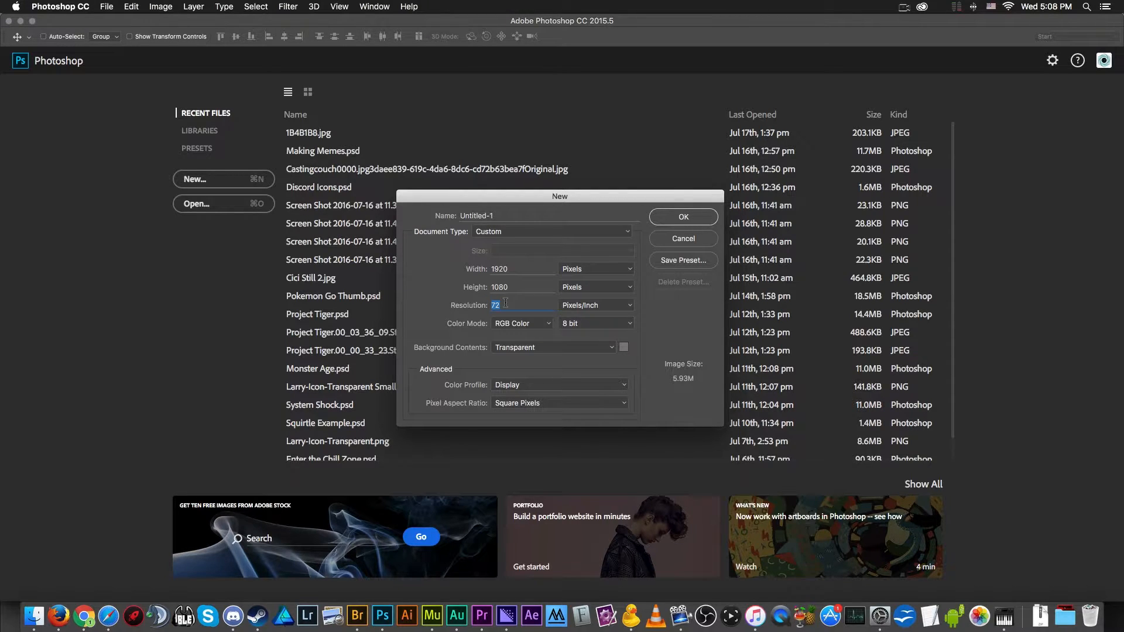
text(150)
key(super+a)
text(300)
key(super+a)
key(BackSpace)
text(600-)
key(BackSpace)
- Set the resolution to 150 pixels/inch and create the document
key(super+a)
text(150)
key(Return)
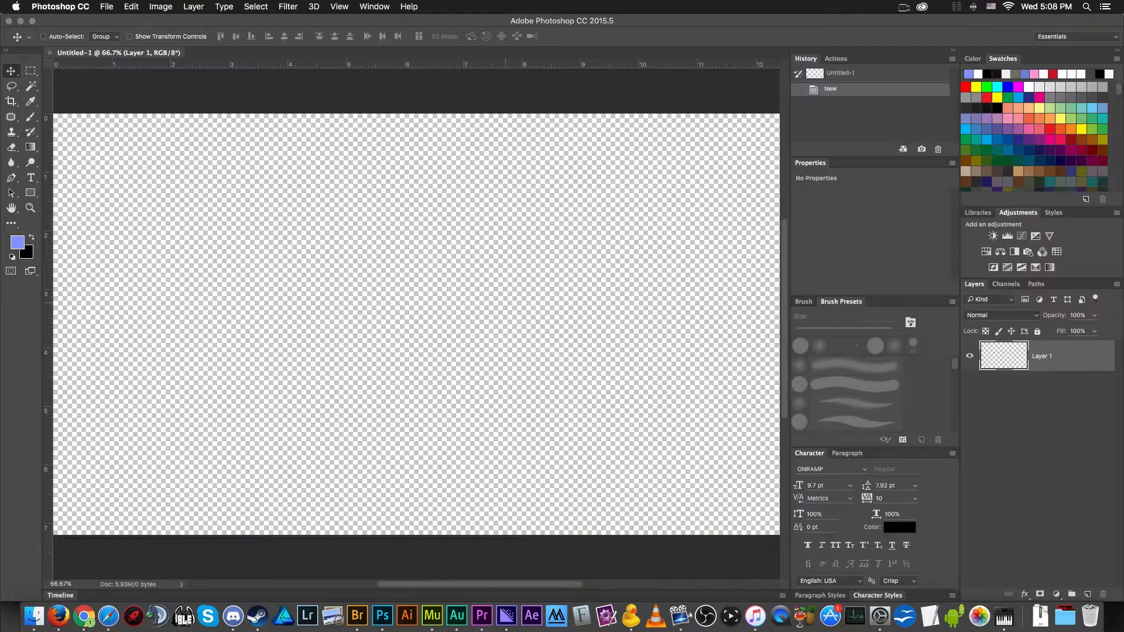
key(super+0)
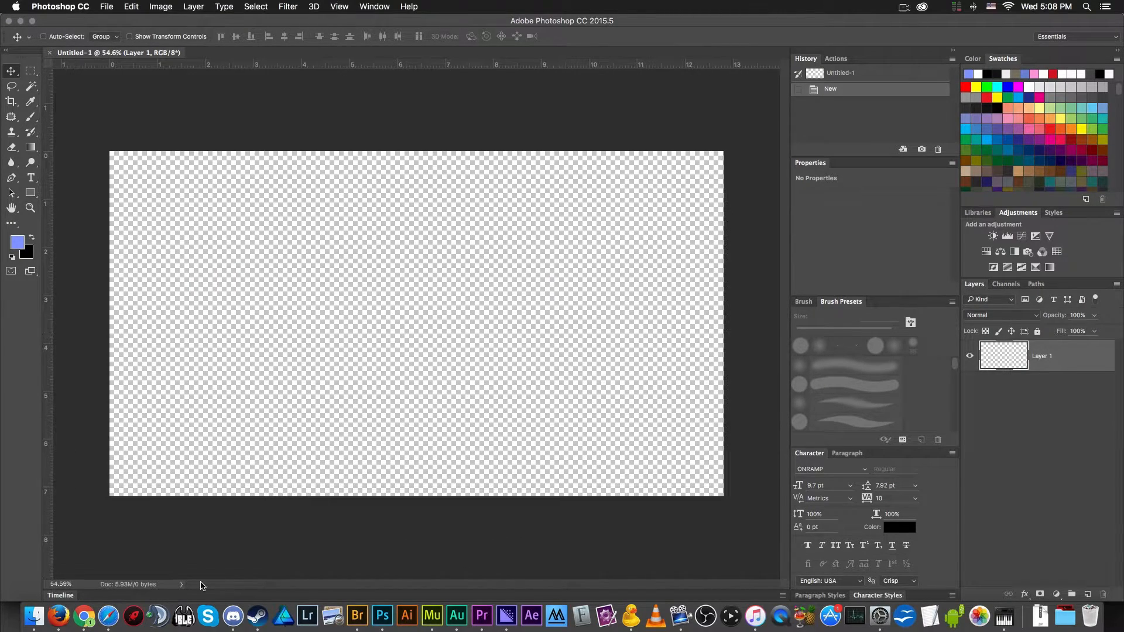
- Switch to Chrome, go through the open Evolve wallpaper tabs, and copy the Elder Kraken image with the cave background
click(83, 617)
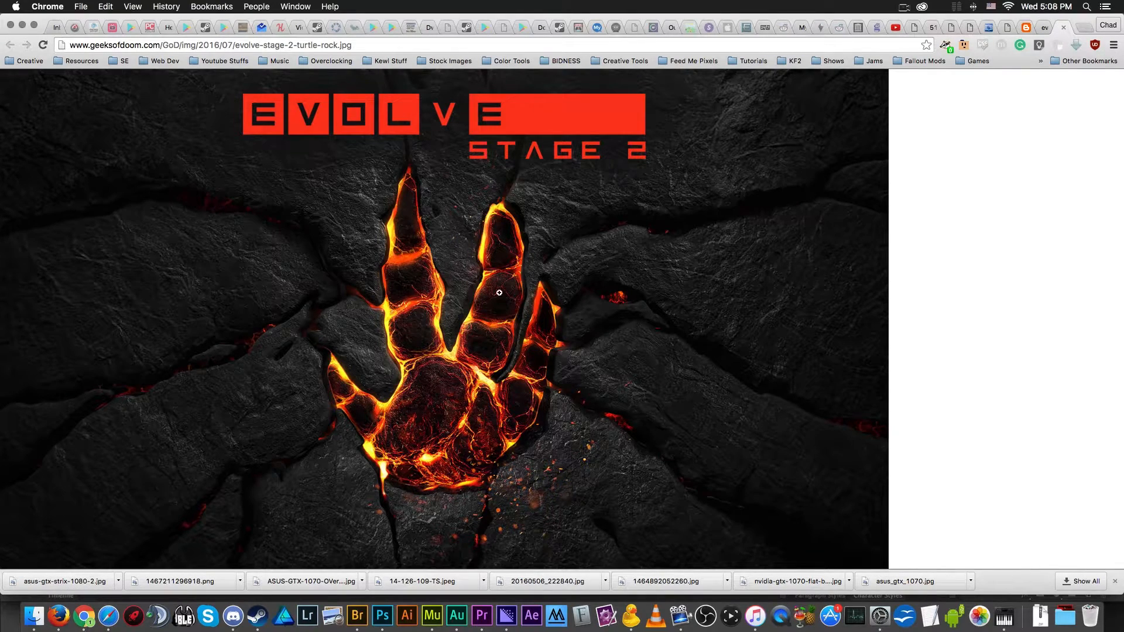
click(909, 30)
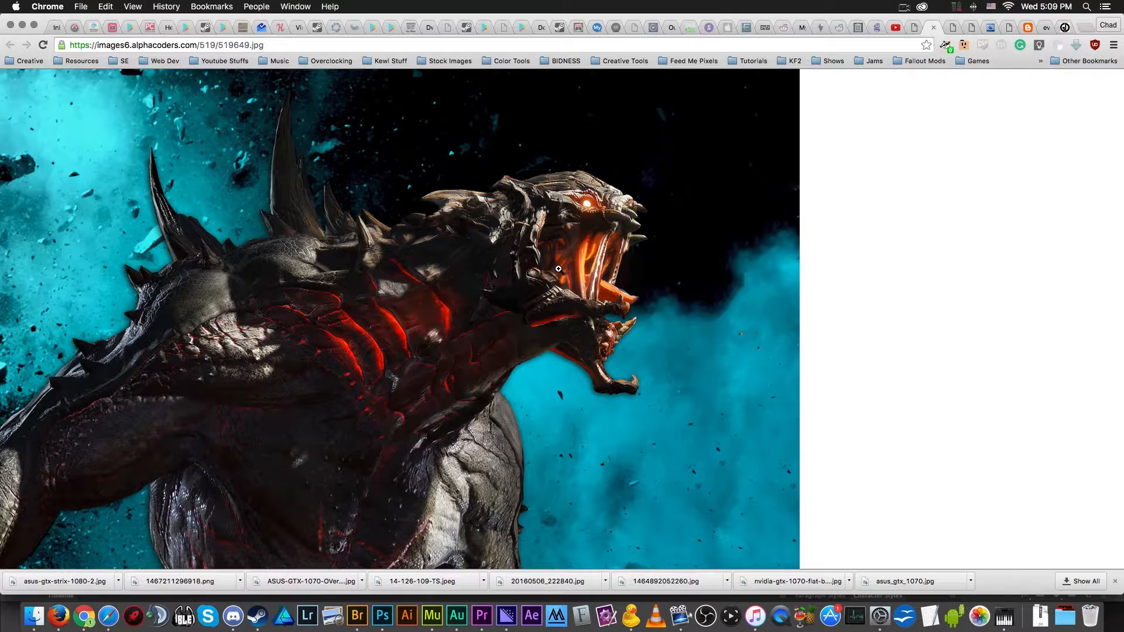
key(ctrl+Tab)
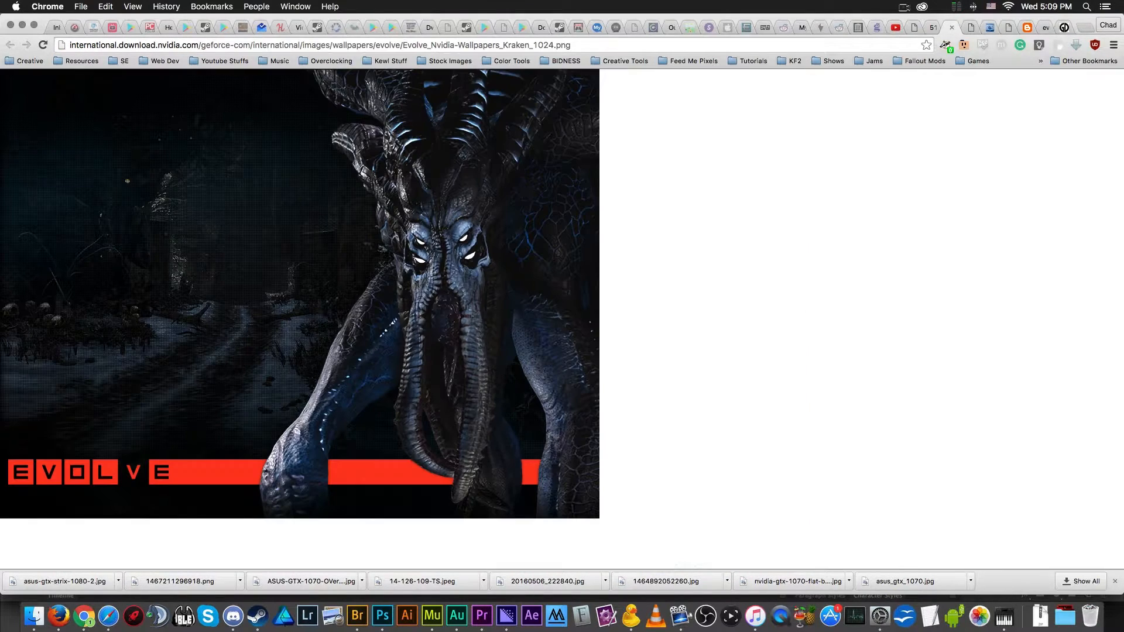
key(ctrl+Tab)
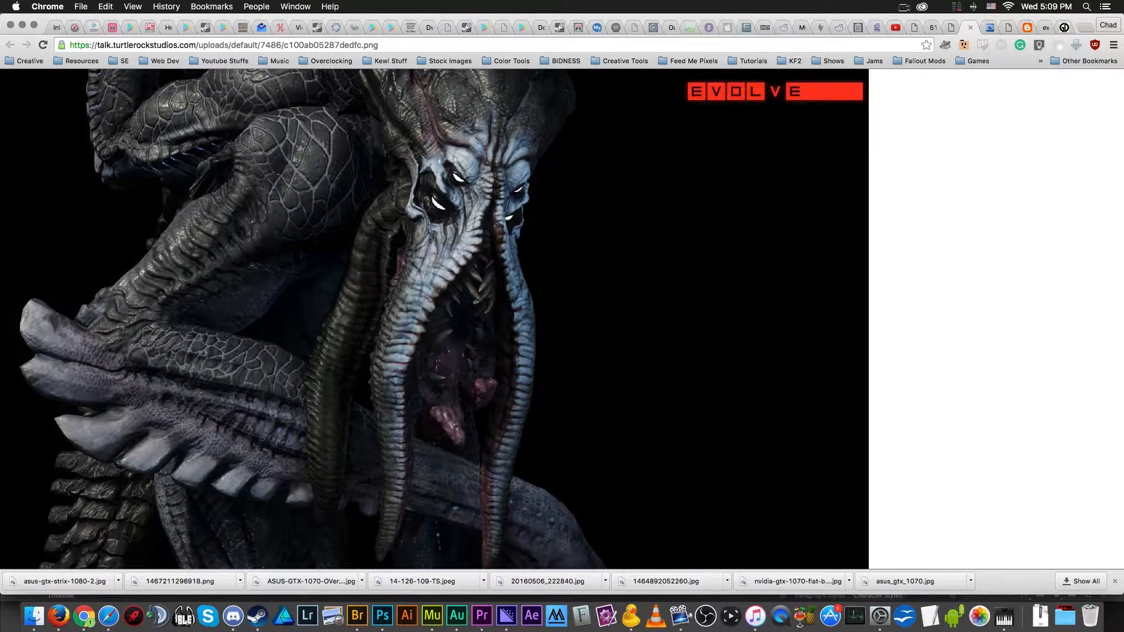
key(ctrl+Tab)
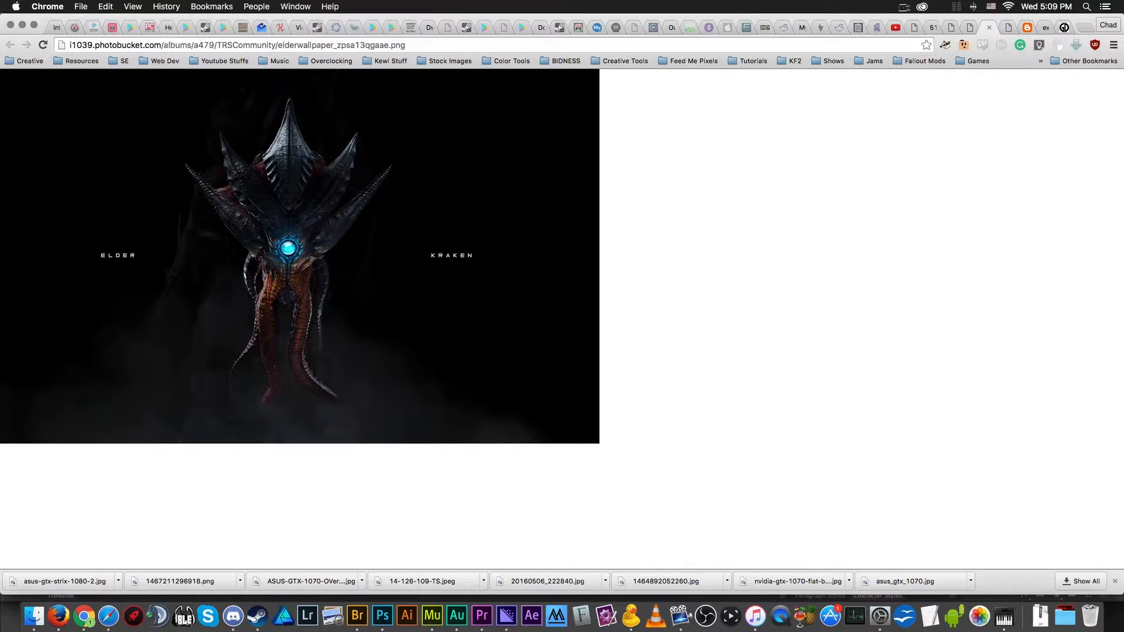
key(ctrl+Tab)
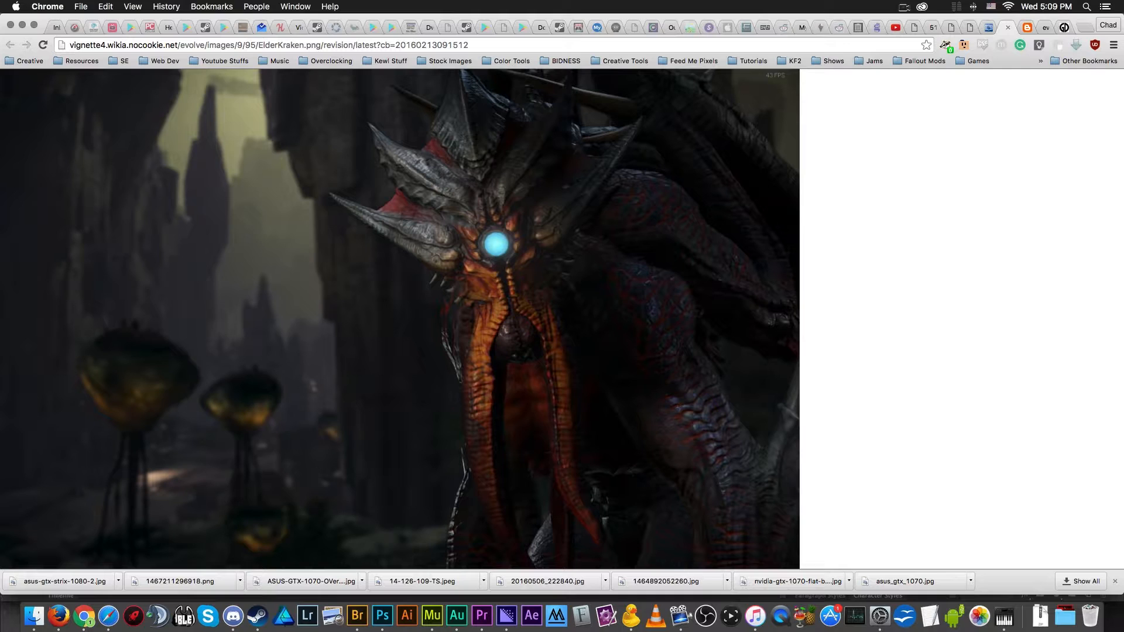
key(super+c)
click(446, 312)
click(446, 312)
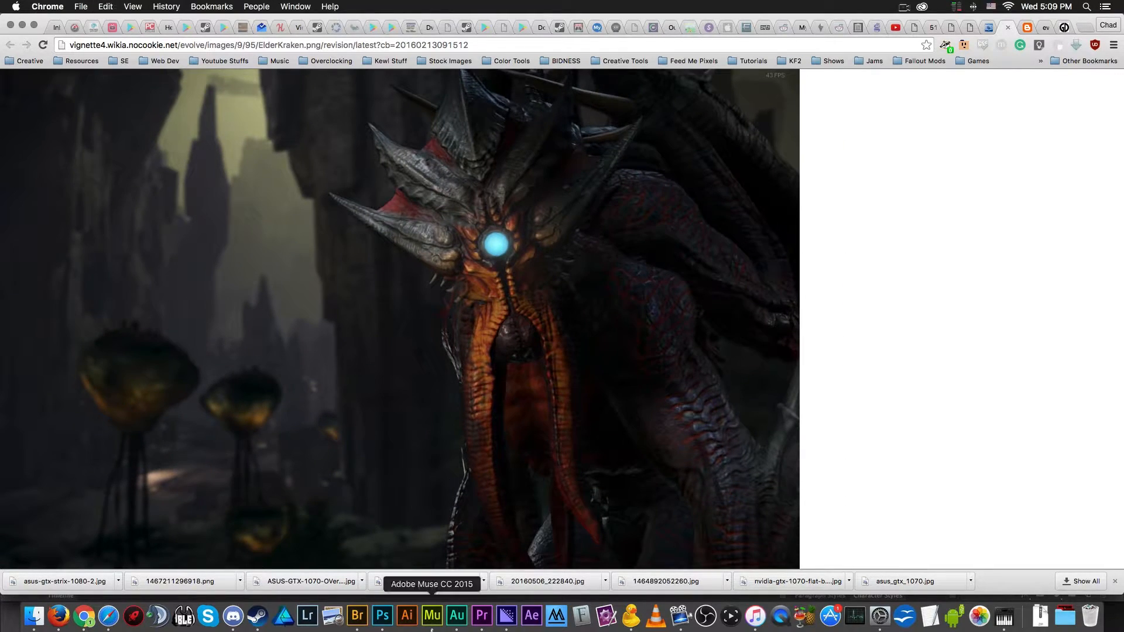
- Switch to Photoshop and paste the copied Elder Kraken image into the new document
click(382, 615)
key(super+v)
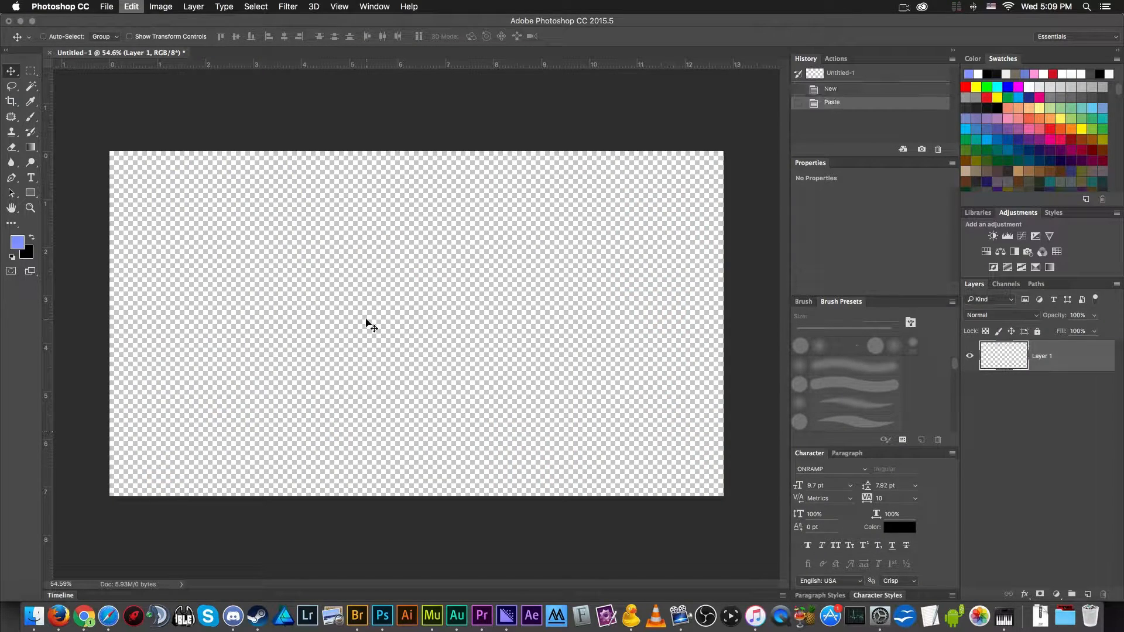
key(super+minus)
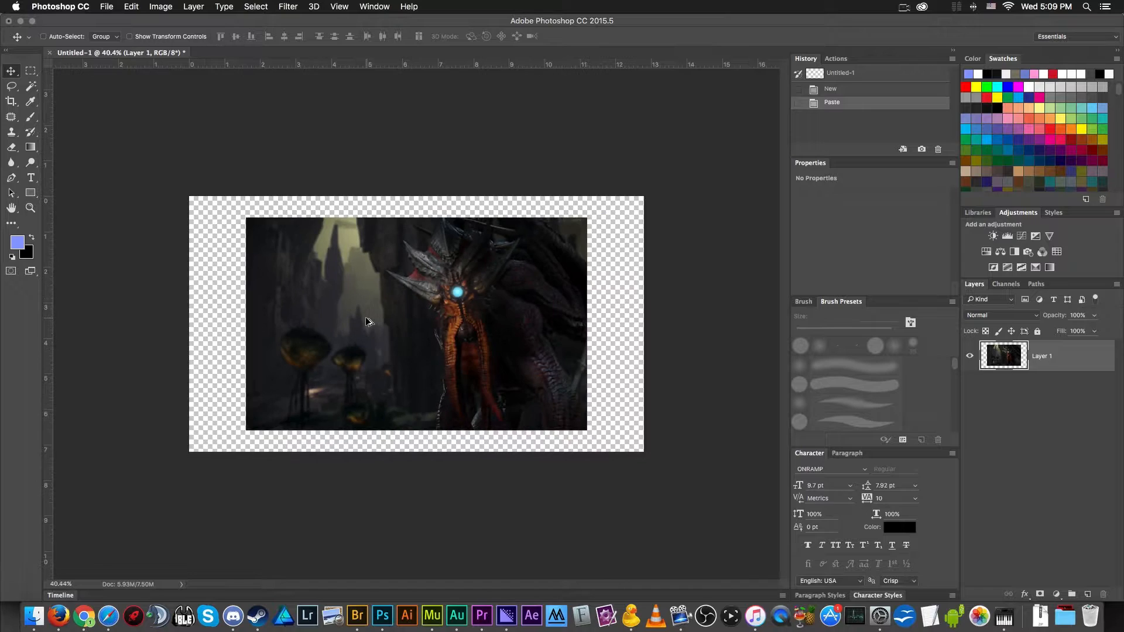
- Enlarge and reposition the pasted Elder Kraken image with Free Transform so that it covers the whole canvas
key(super+t)
drag(586, 431, 653, 471)
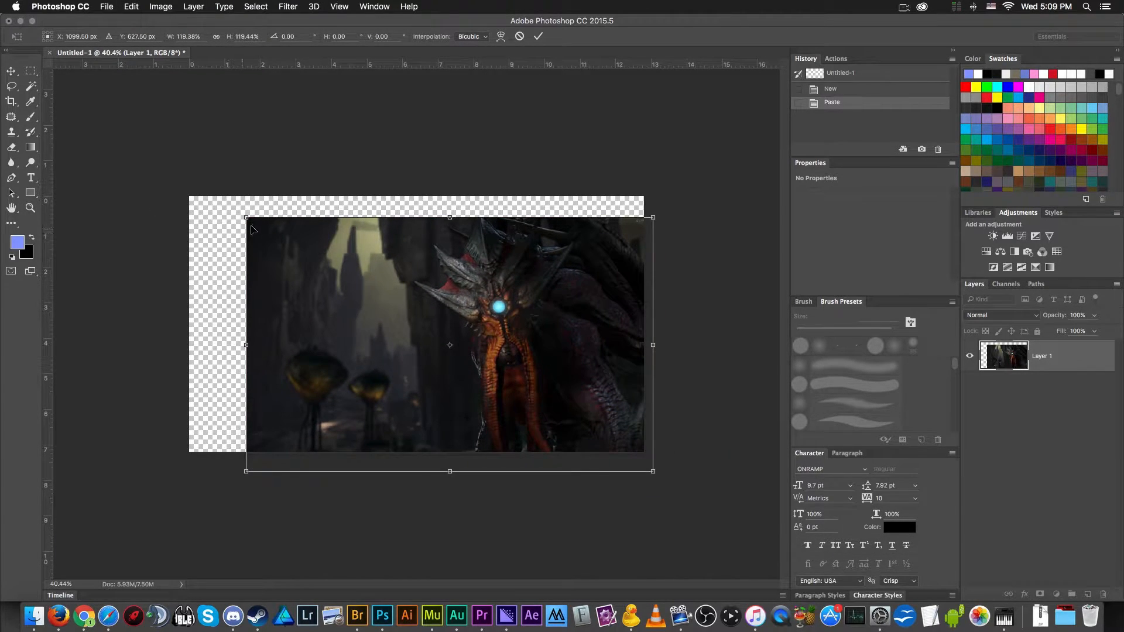
drag(246, 219, 93, 129)
drag(513, 317, 528, 358)
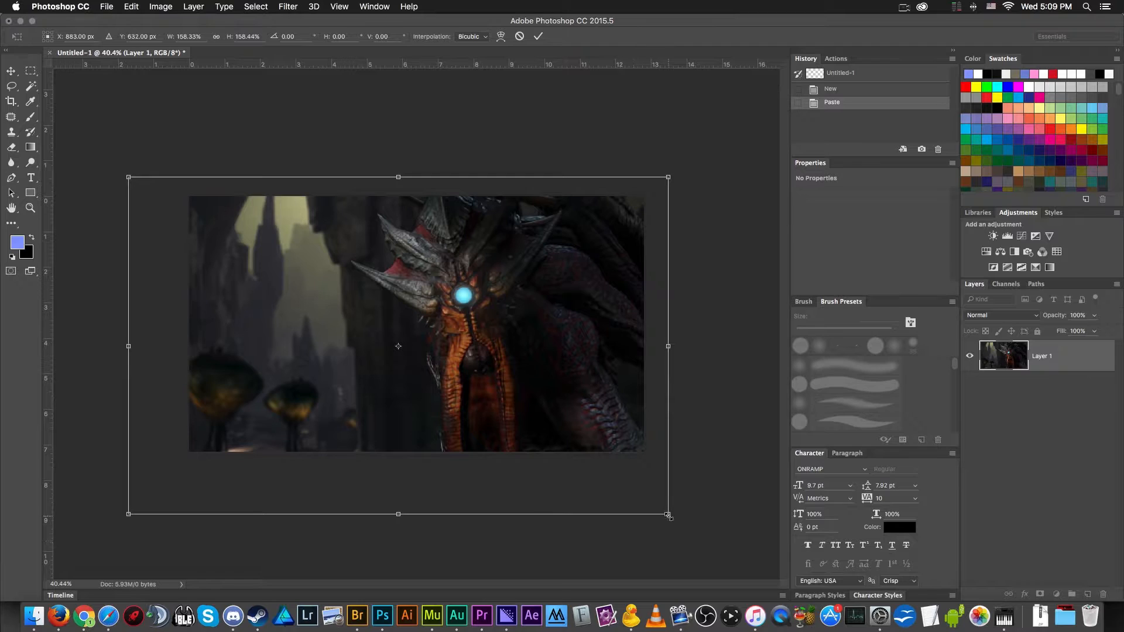
drag(130, 516, 164, 490)
key(Return)
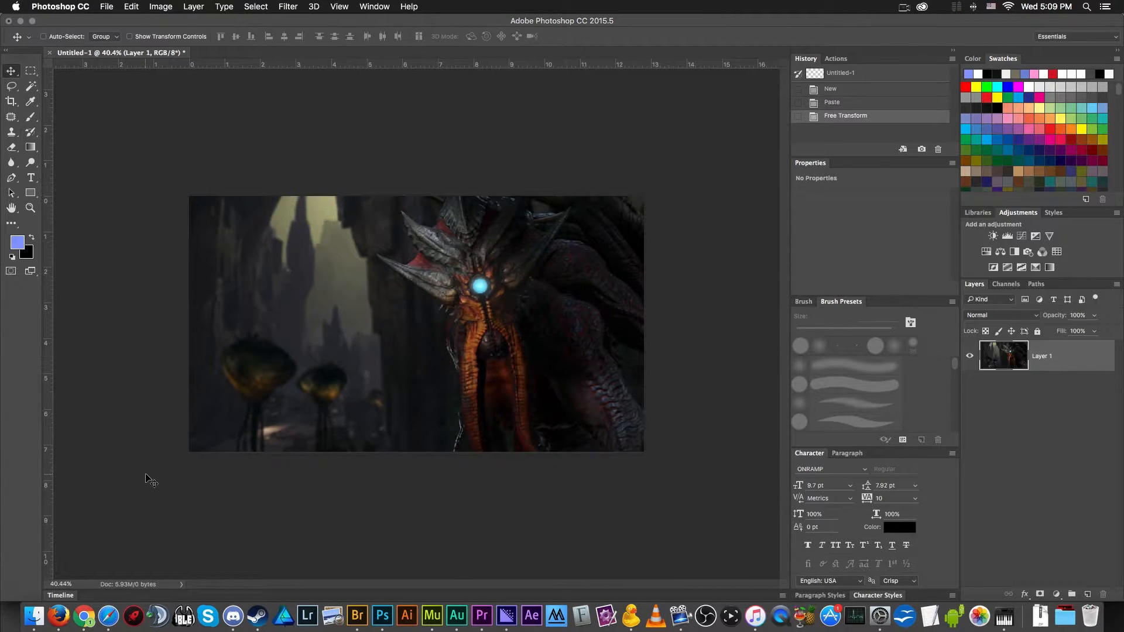
- Switch to Chrome, close the Elder Kraken image tab, and go to the tab with the Evolve logo image
scroll(250, 445, up, 2)
scroll(253, 449, down, 1)
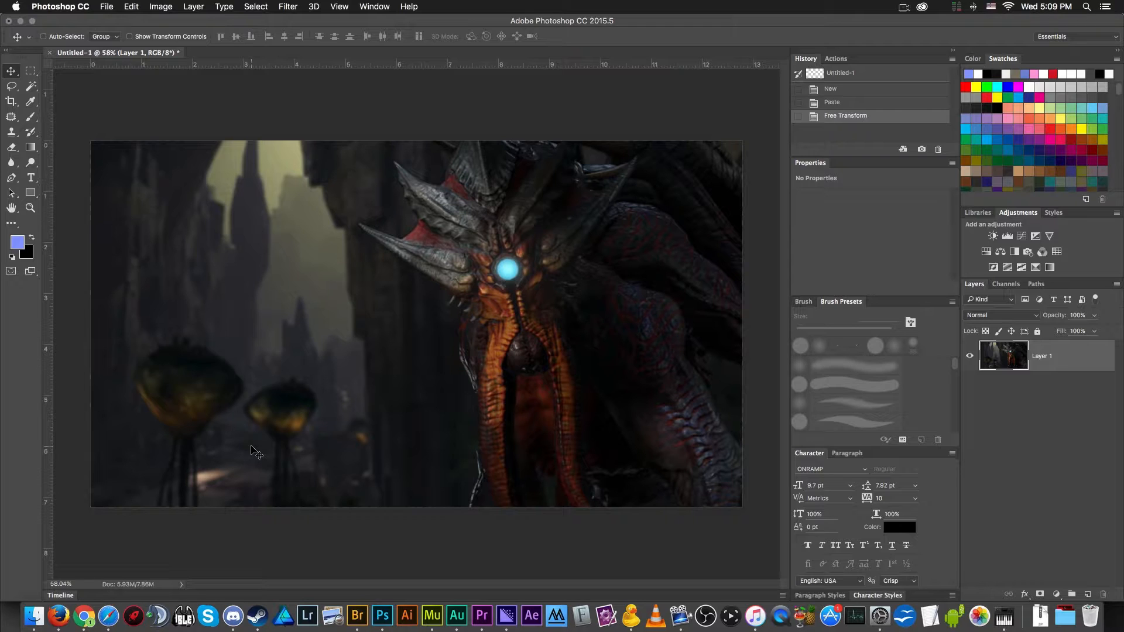
click(85, 616)
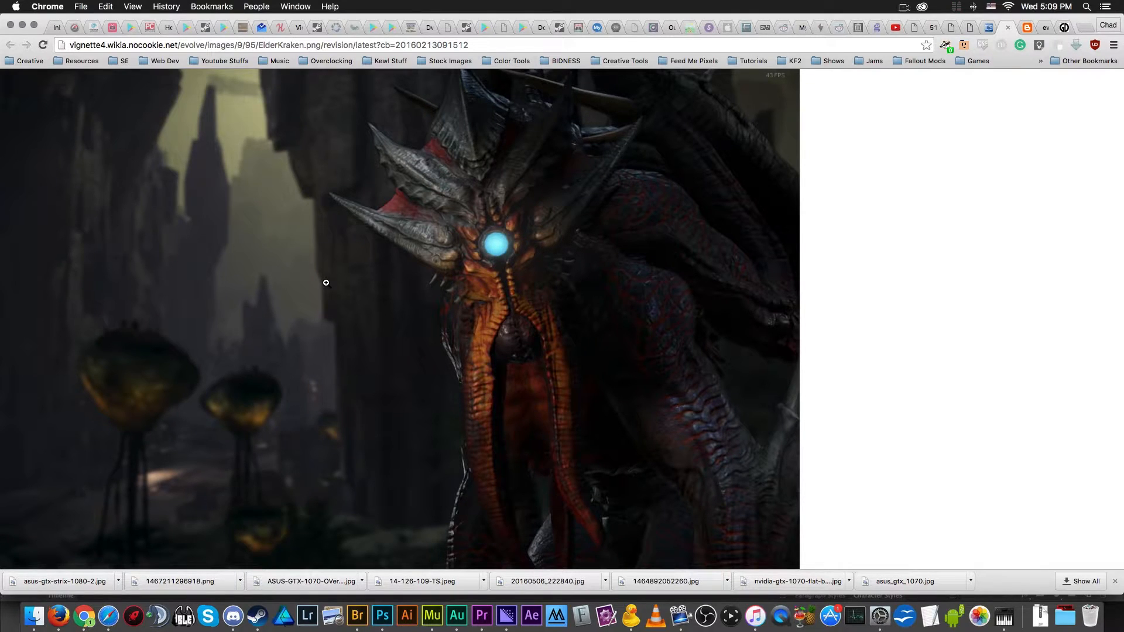
key(super+w)
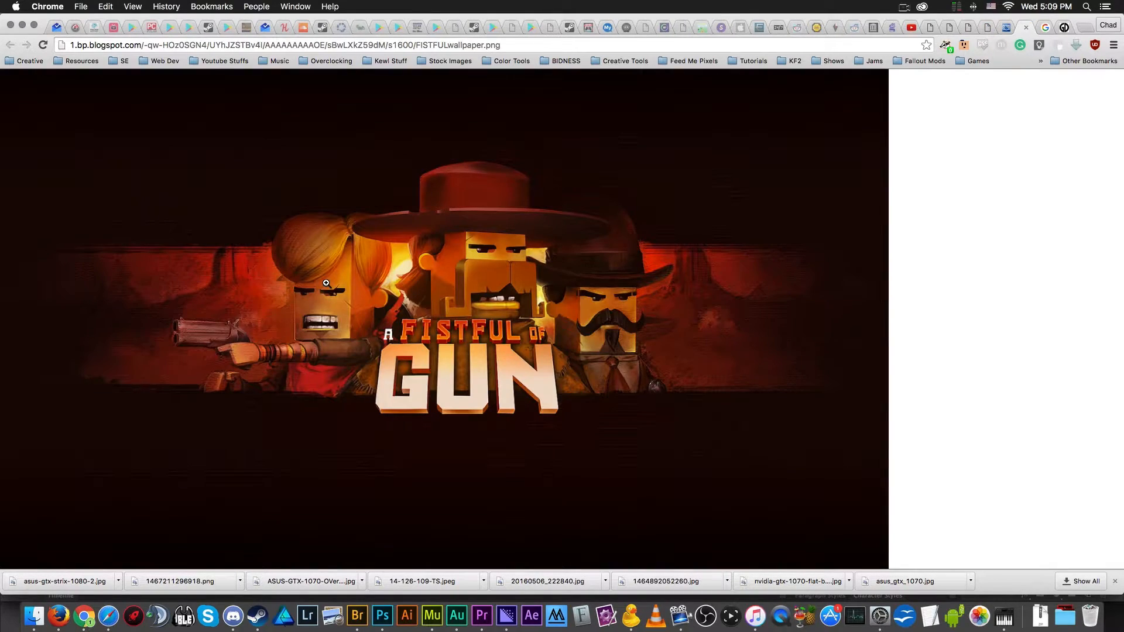
key(super+shift+t)
key(super+alt+Left)
key(super+alt+Left)
key(super+alt+Left)
key(super+alt+Left)
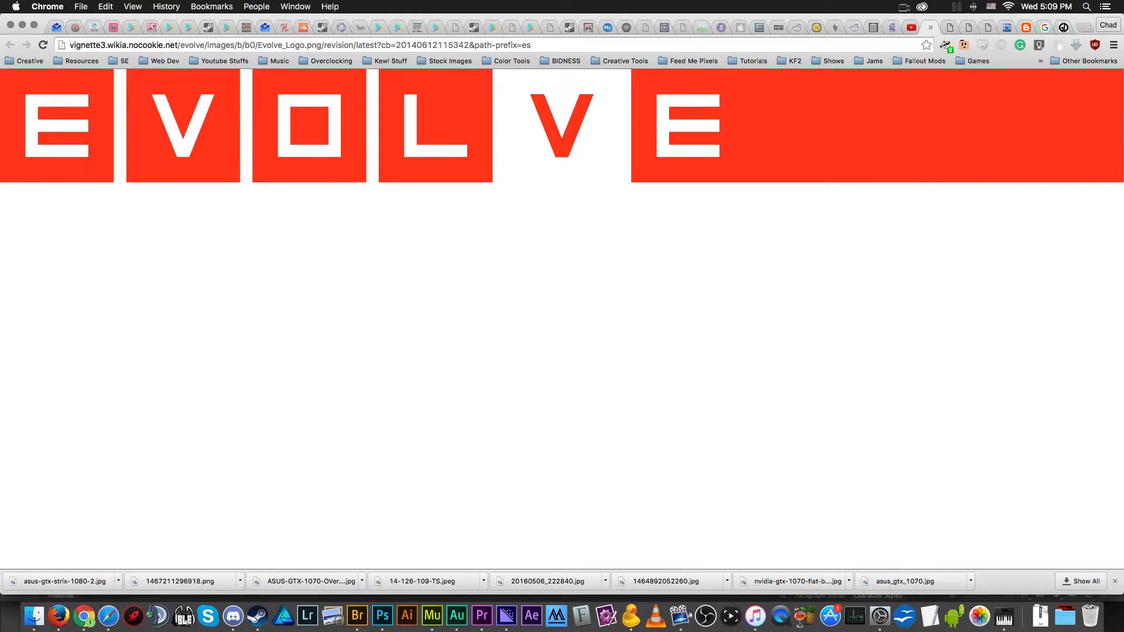
- Search Google Images for "Evolve Logo PNG" in a new tab
key(super+t)
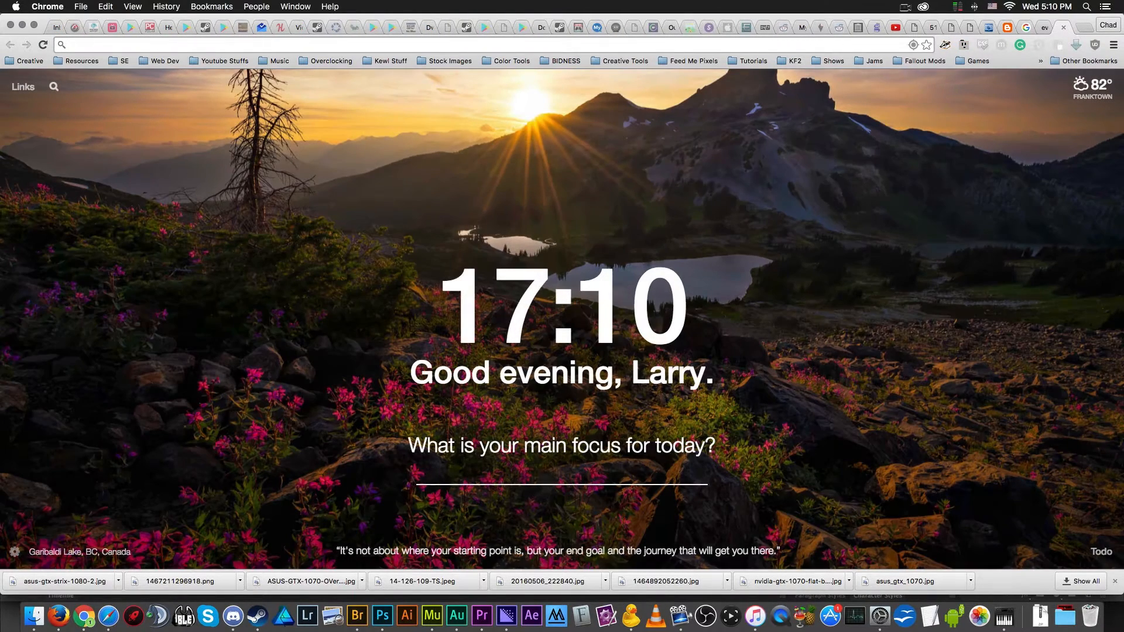
text(Evolv)
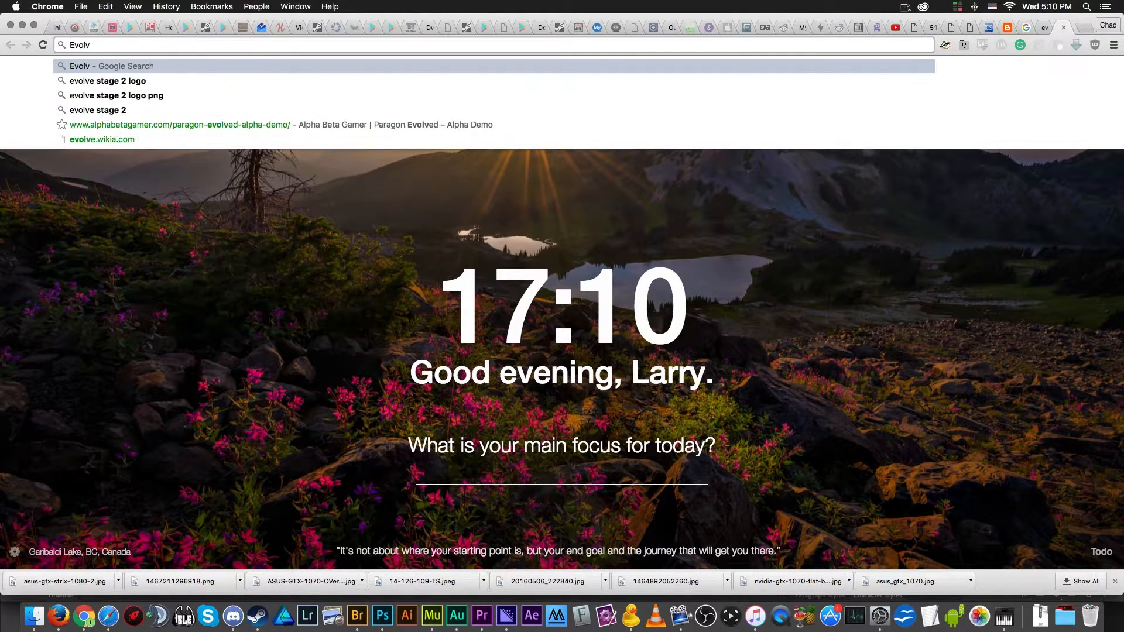
text(e Logo PNG)
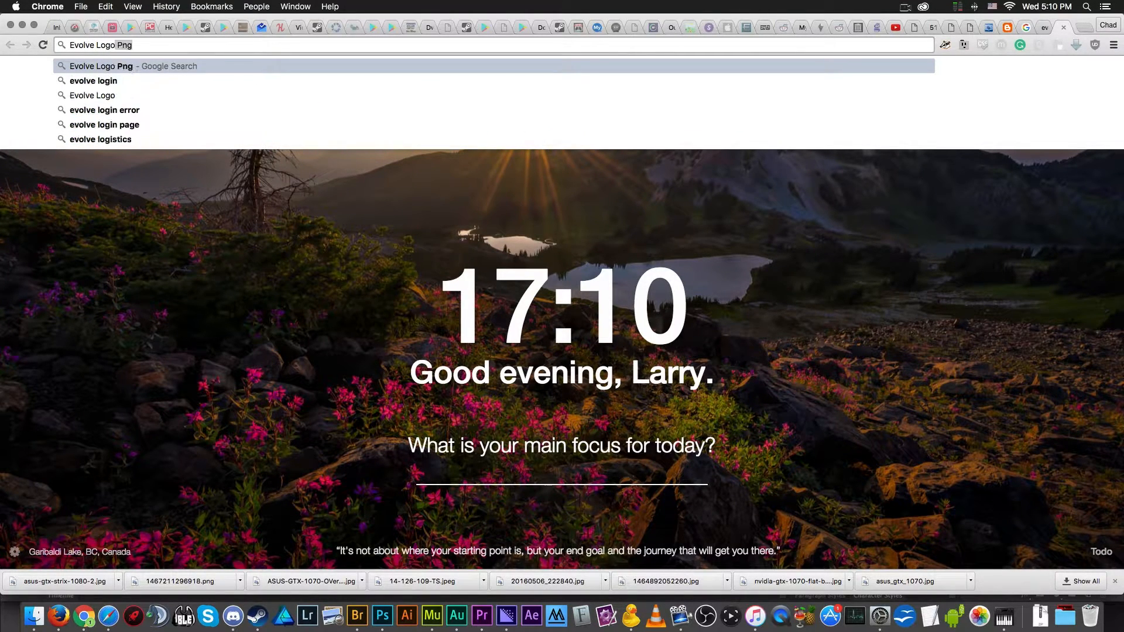
key(Return)
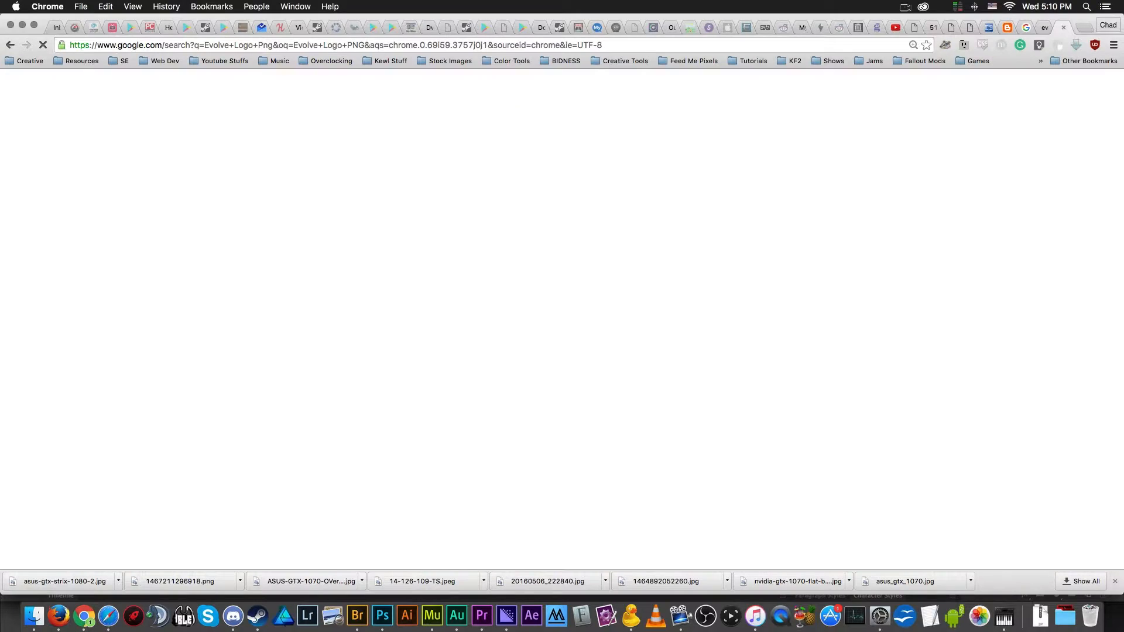
click(221, 166)
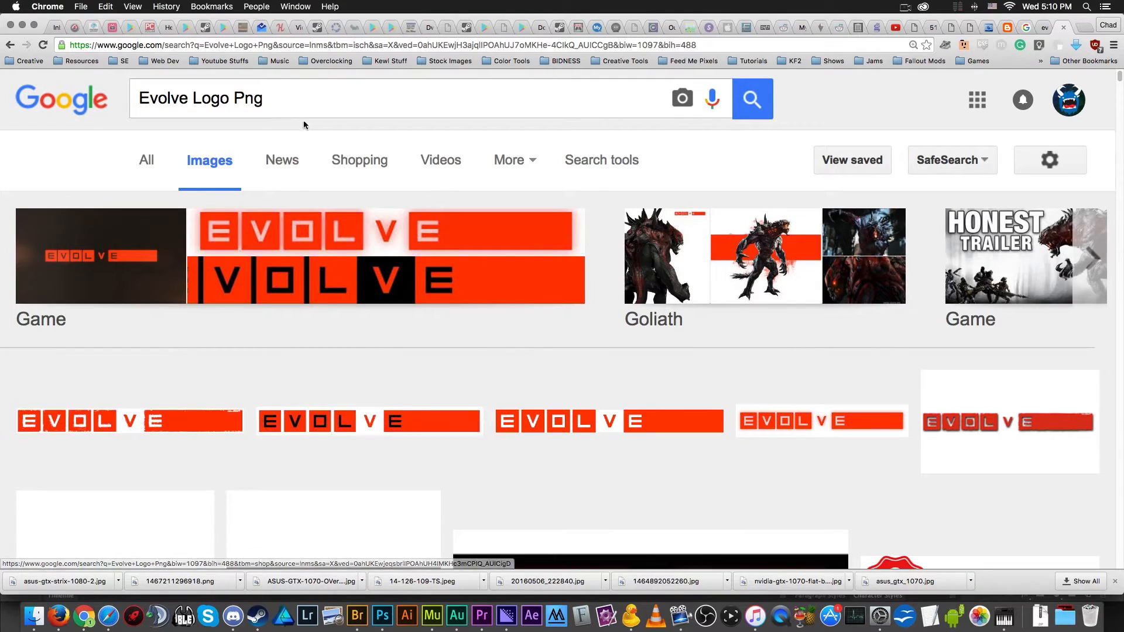
- Extend the image search to "Evolve Logo Png transparency"
click(296, 105)
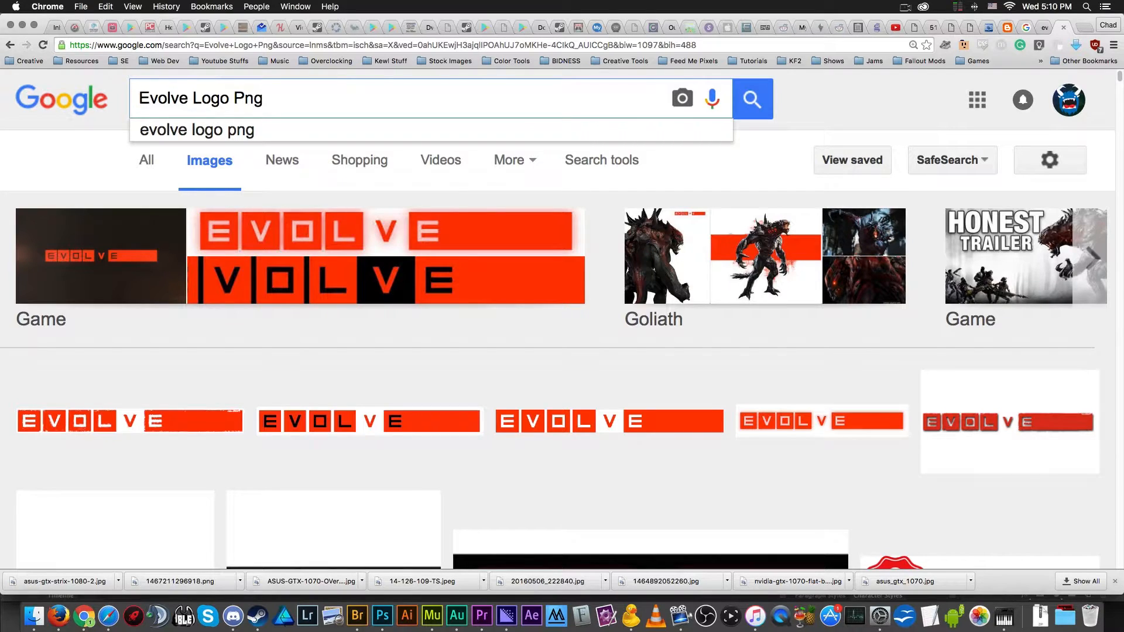
text(transparency)
key(Return)
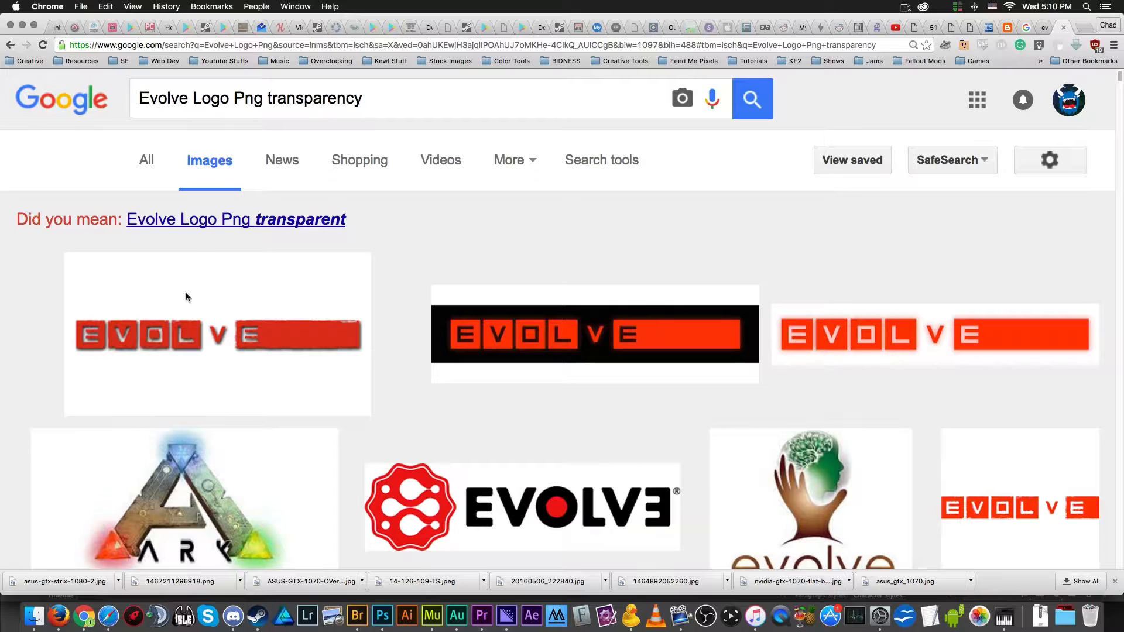
- Look through the image results for an Evolve logo with a transparent background
scroll(212, 345, down, 5)
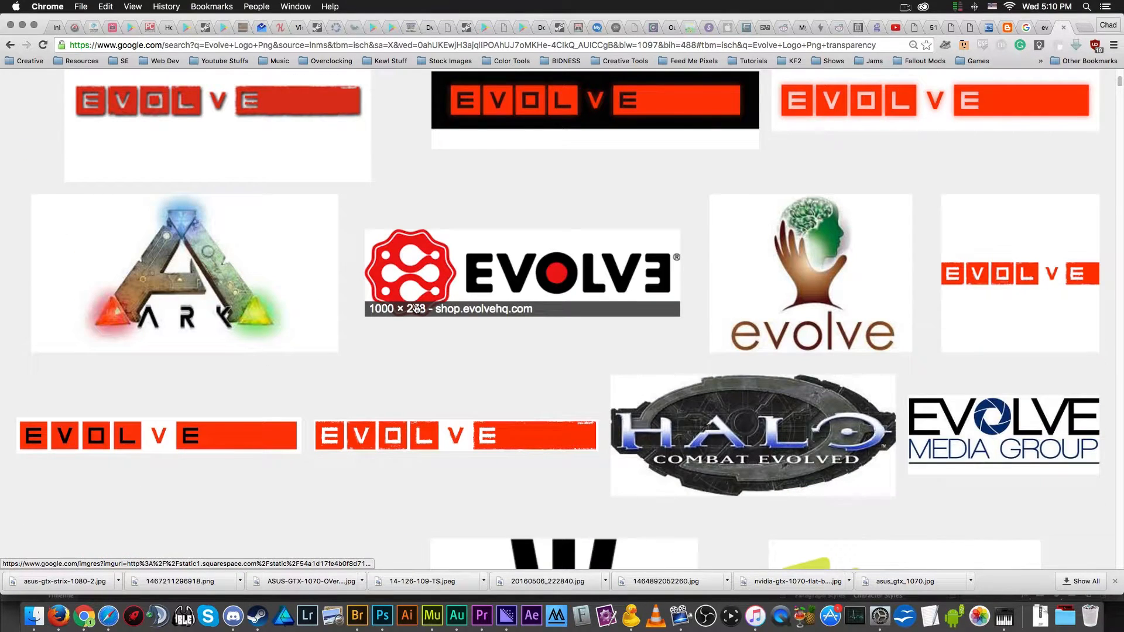
scroll(400, 305, down, 5)
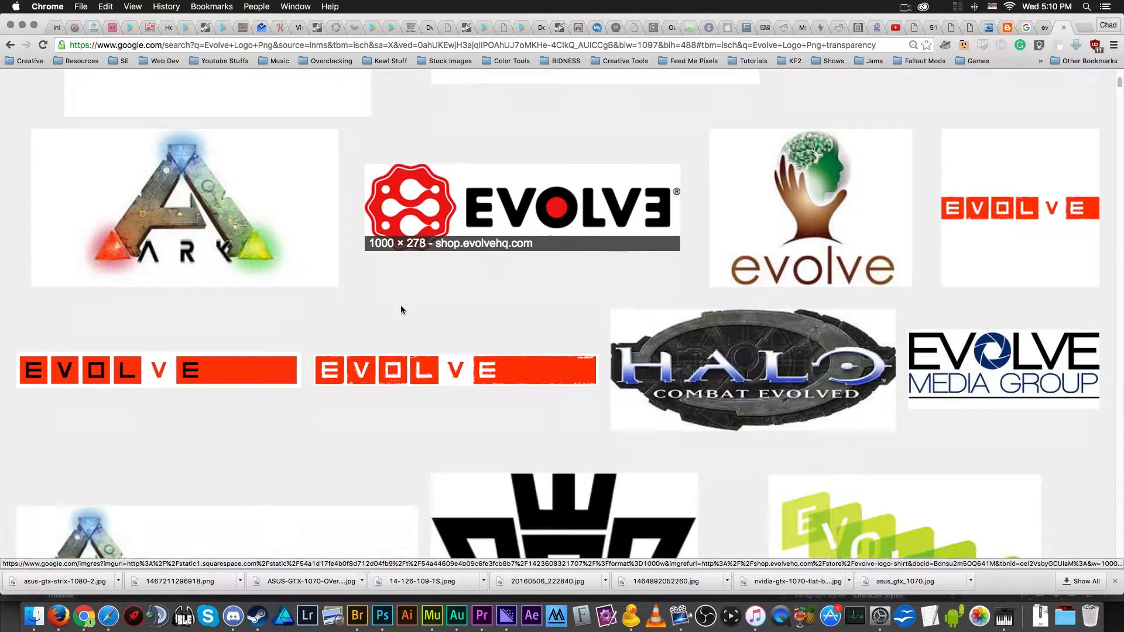
scroll(367, 276, up, 2)
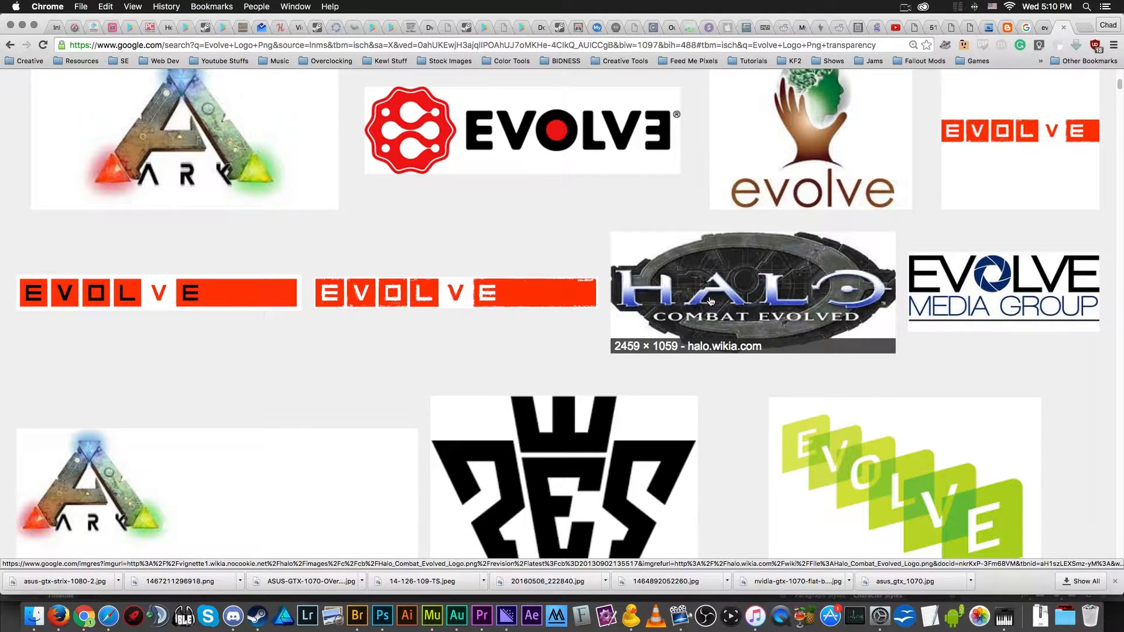
scroll(710, 301, up, 7)
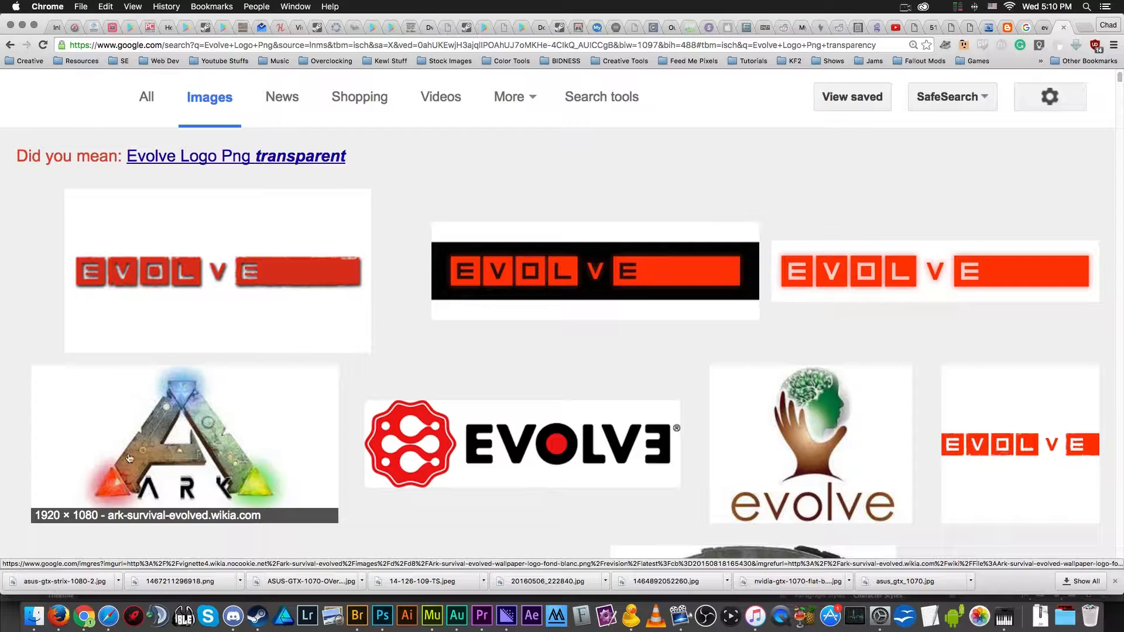
scroll(115, 460, down, 8)
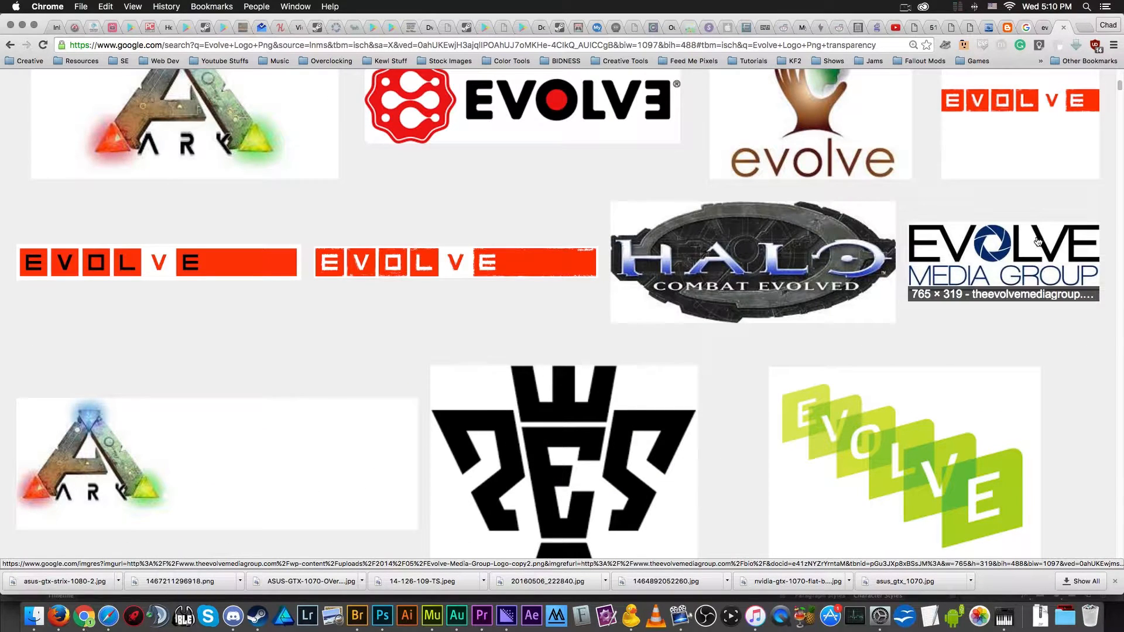
scroll(801, 237, up, 2)
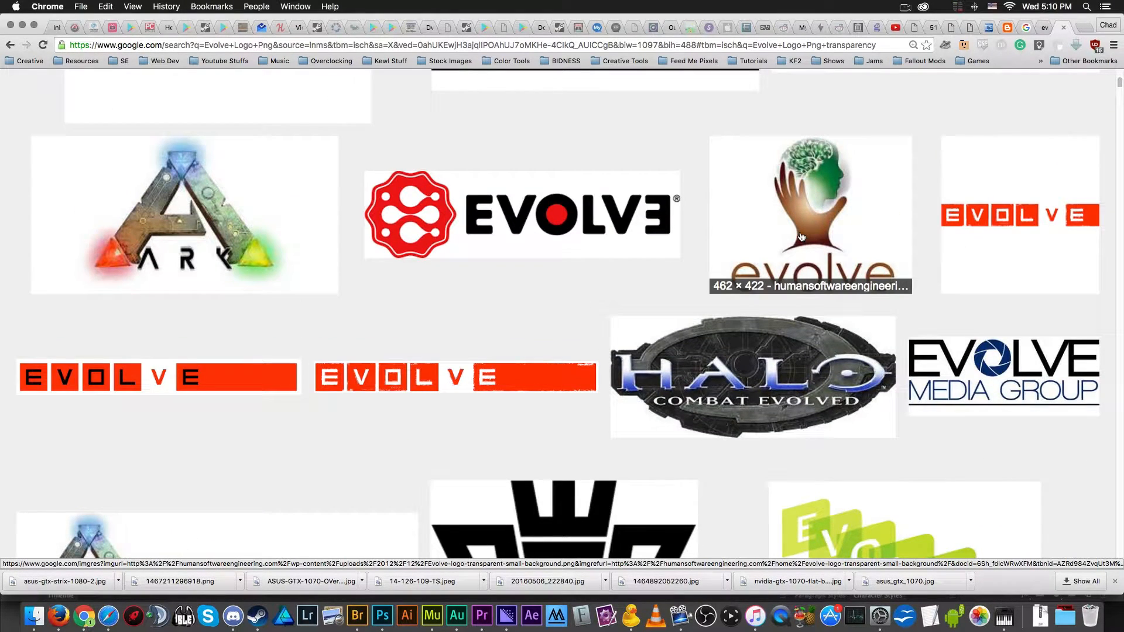
scroll(801, 237, down, 5)
scroll(714, 237, down, 8)
scroll(166, 219, up, 4)
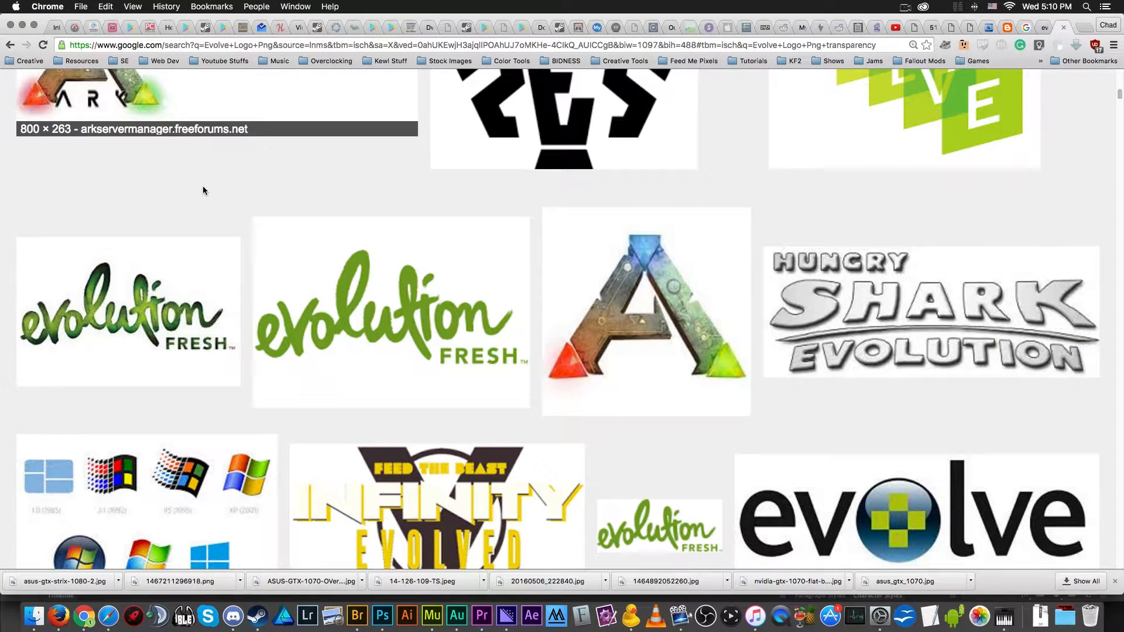
scroll(265, 228, up, 10)
- Run the suggested search "Evolve Logo Png transparent" and browse its image results
click(265, 229)
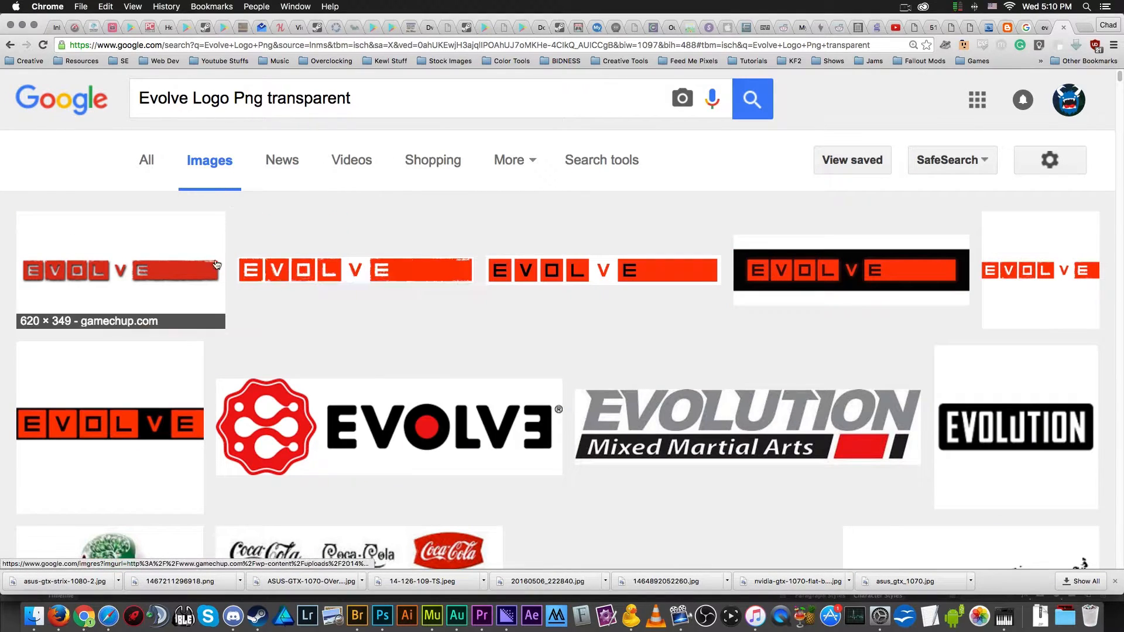
scroll(416, 357, down, 6)
scroll(416, 357, up, 6)
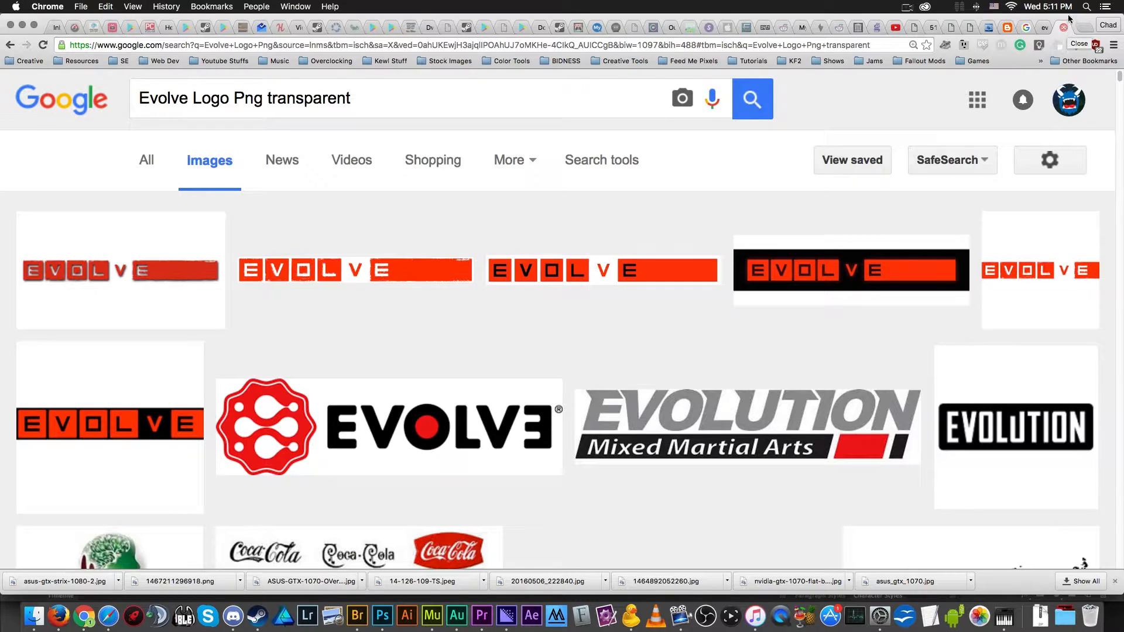
- Return to the Evolve logo image tab, copy the logo, and paste it into the document in Photoshop
click(945, 30)
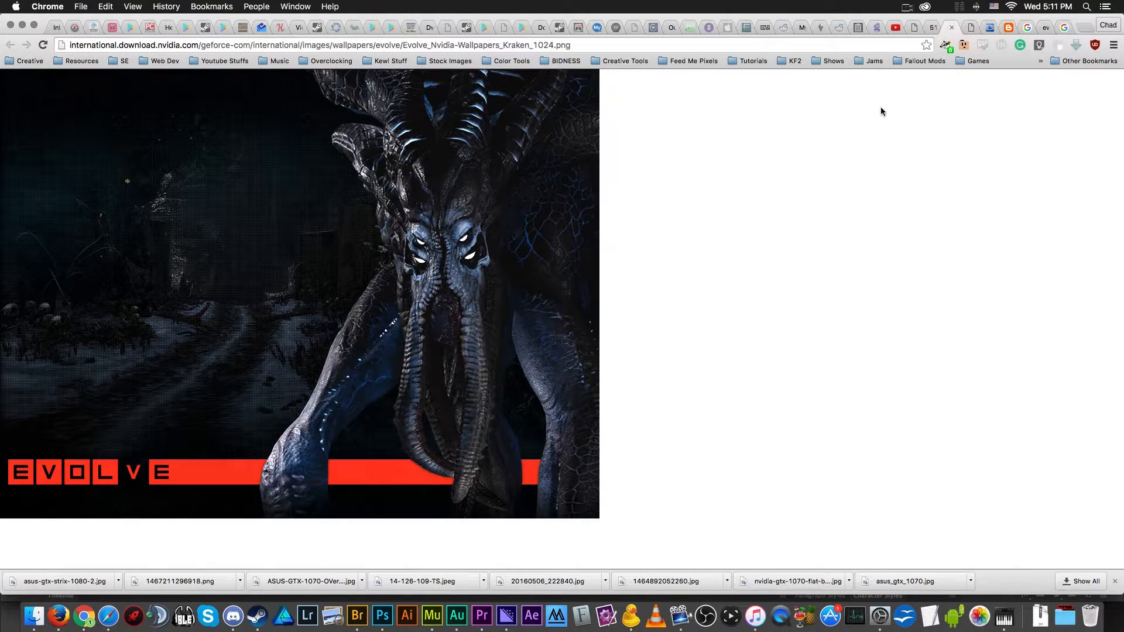
key(ctrl+shift+Tab)
key(ctrl+shift+Tab)
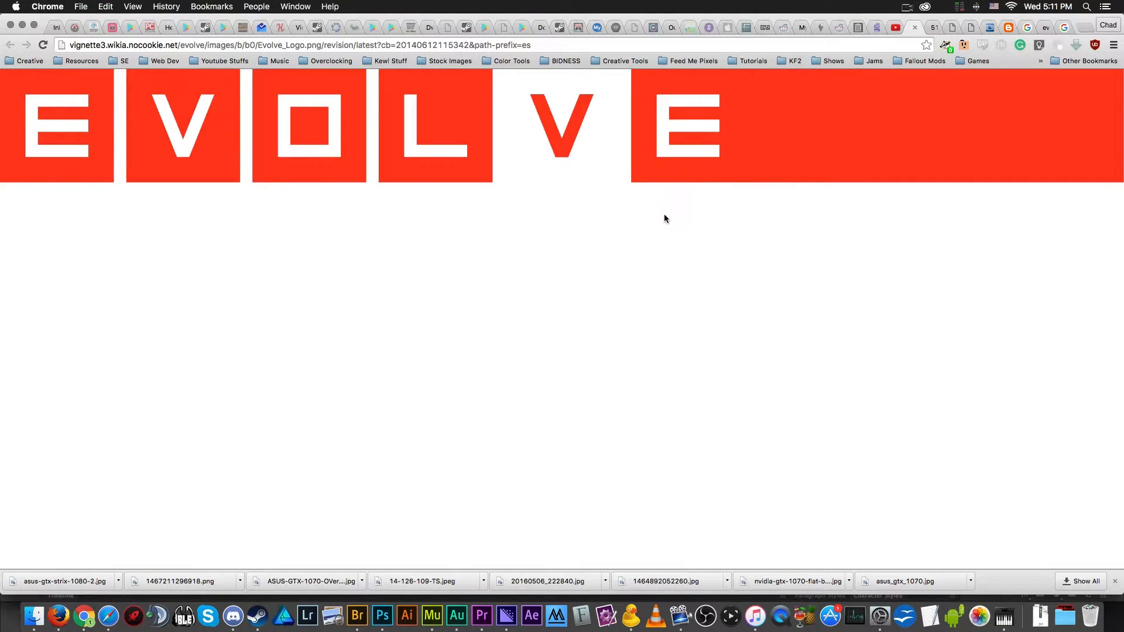
click(382, 616)
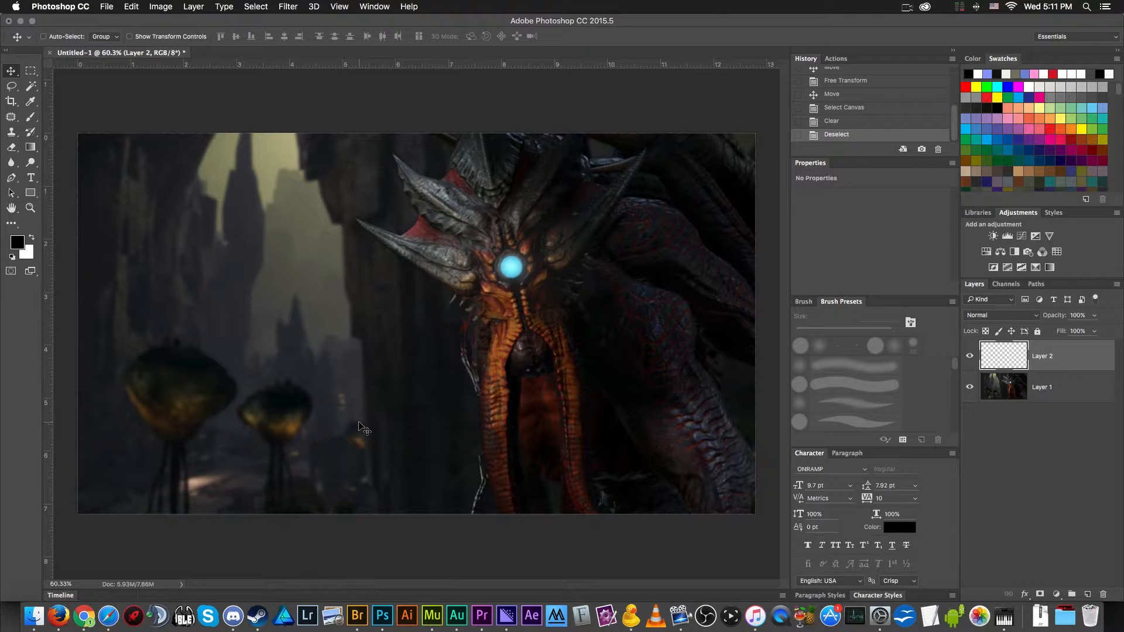
key(super+v)
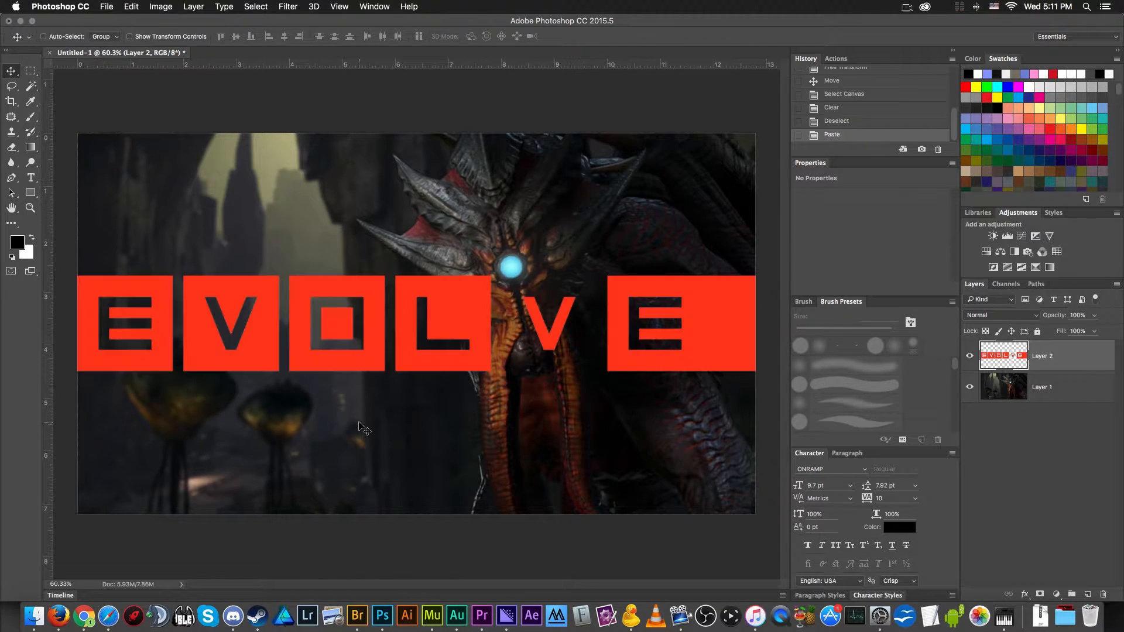
- Scale the pasted Evolve logo down with Free Transform so that its full width fits inside the canvas
key(super+minus)
key(super+t)
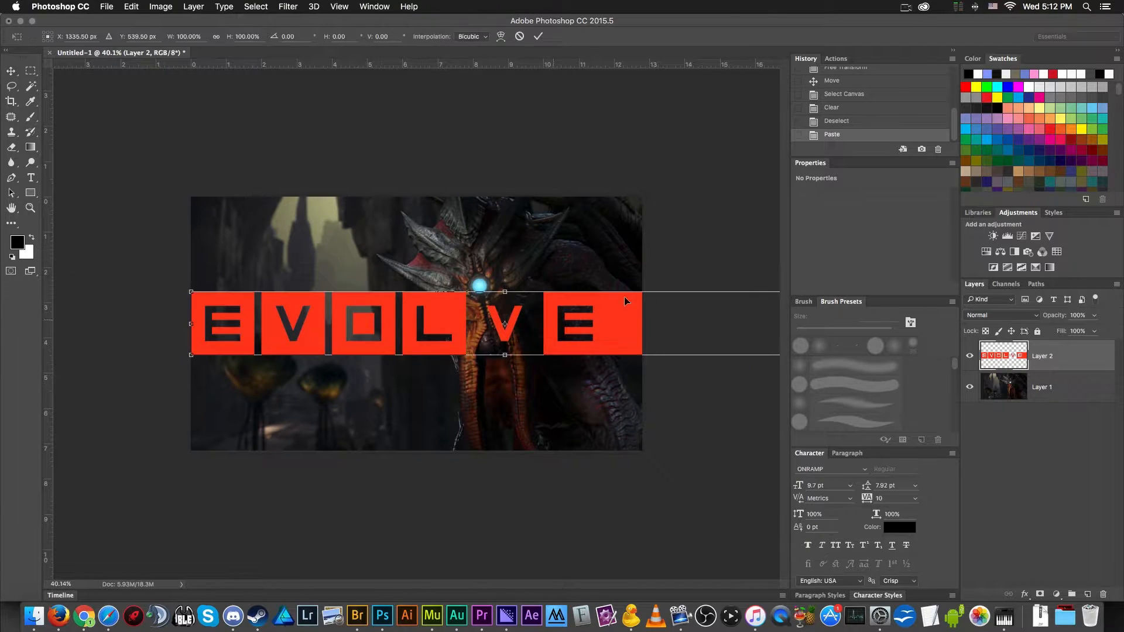
scroll(747, 319, down, 1)
drag(762, 297, 561, 326)
key(Return)
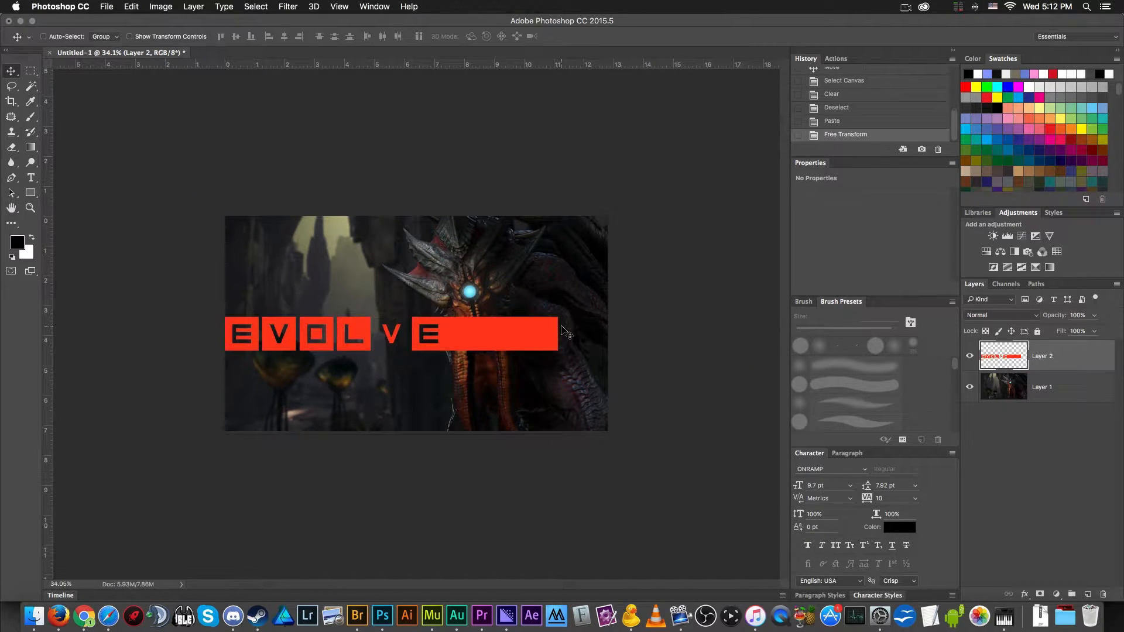
- Shrink the Evolve logo further with Free Transform and place it in the lower part of the canvas, flush with the left edge
key(super+t)
drag(558, 316, 423, 388)
key(Return)
key(super+equal)
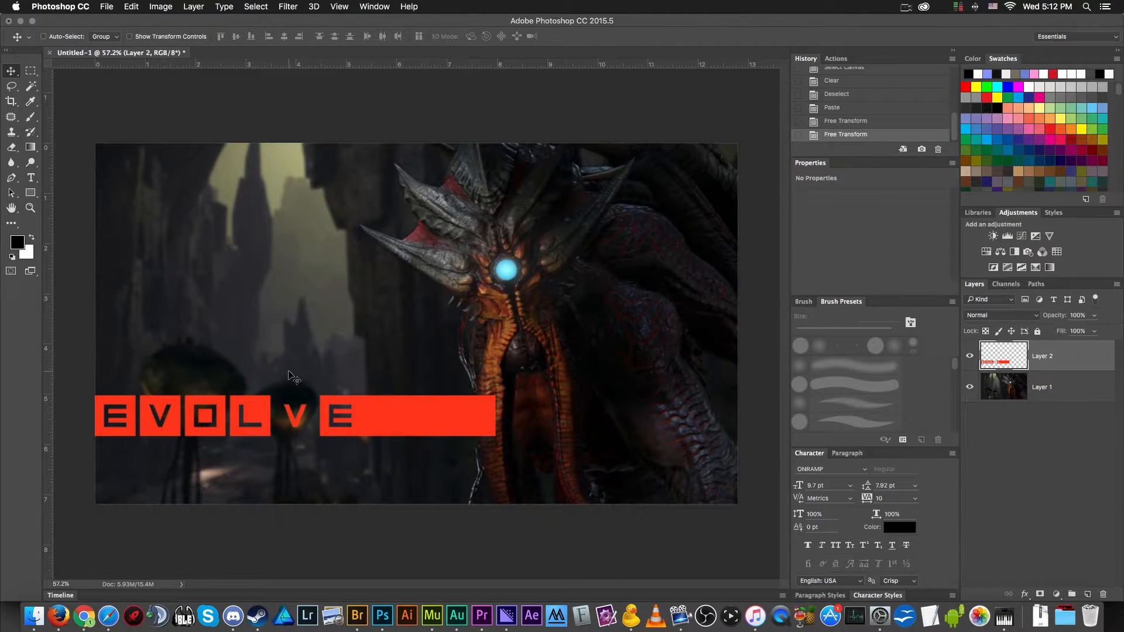
mouse_move(409, 419)
mouse_down()
mouse_move(515, 451)
mouse_move(406, 422)
mouse_up()
scroll(374, 358, down, 3)
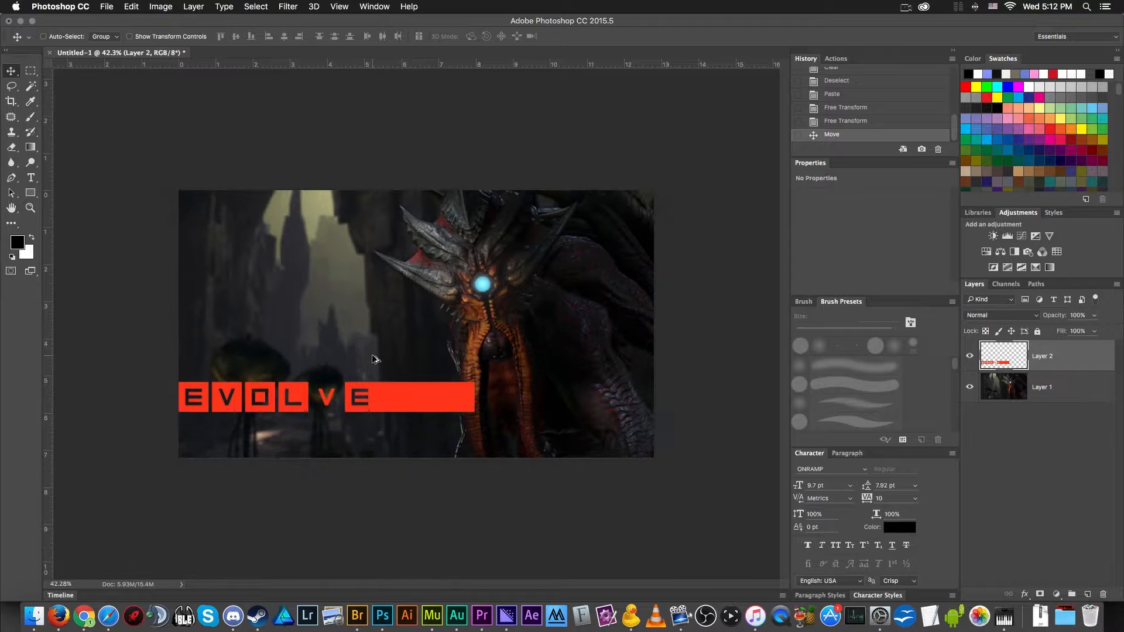
scroll(374, 359, up, 3)
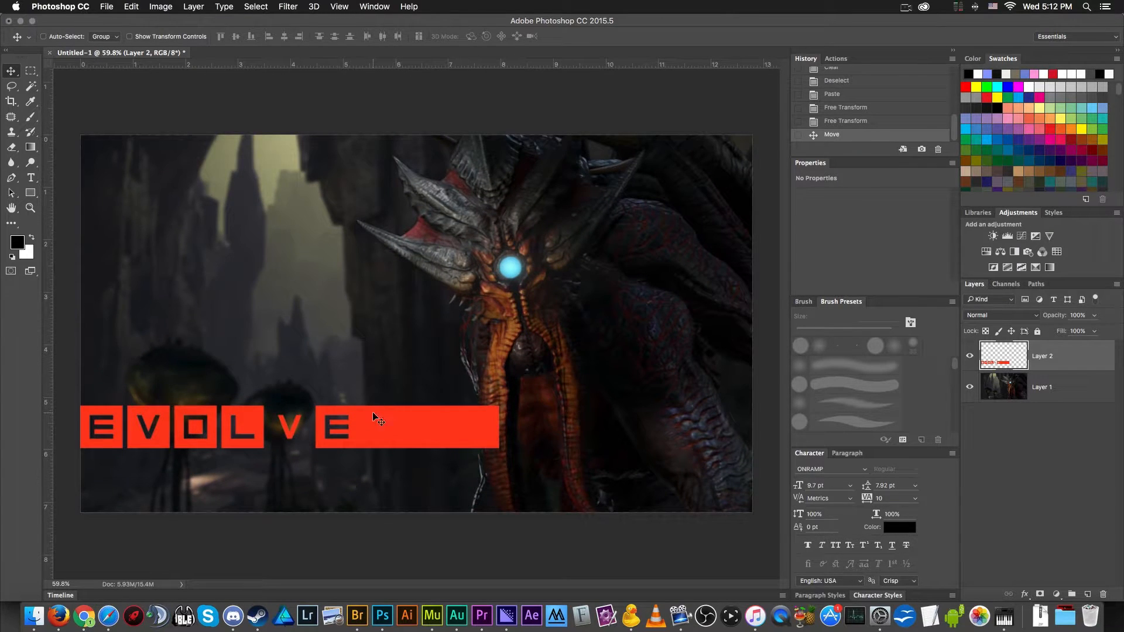
scroll(480, 432, down, 2)
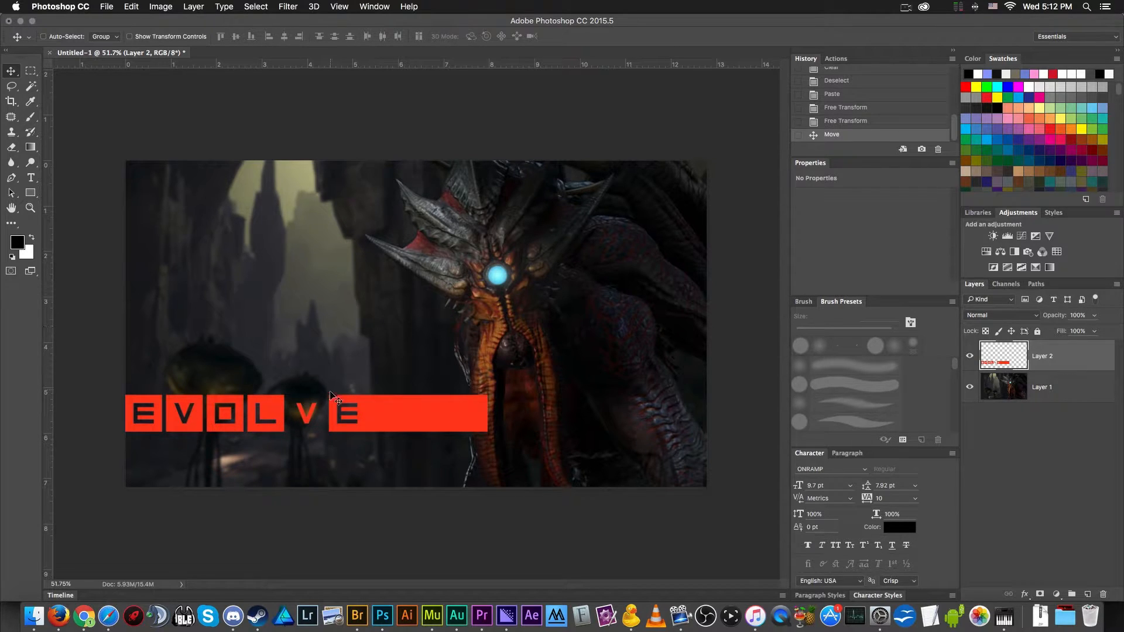
- Sample the logo's red and draw a rectangle about 265 by 120 px over the right end of the logo bar to lengthen it
key(i)
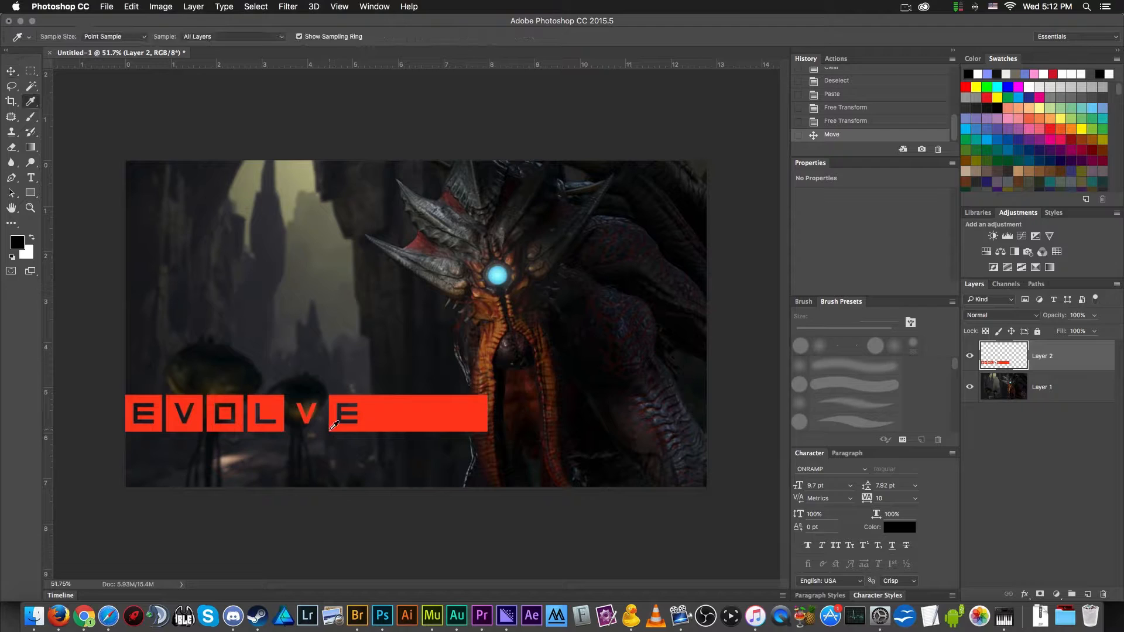
click(449, 403)
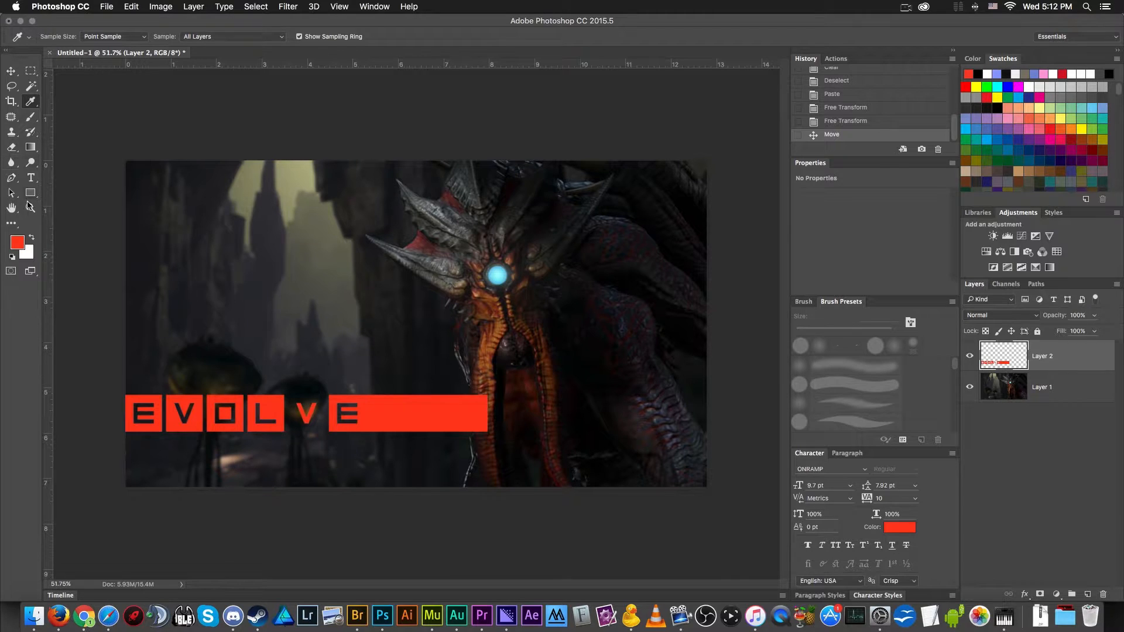
click(27, 197)
scroll(442, 405, up, 3)
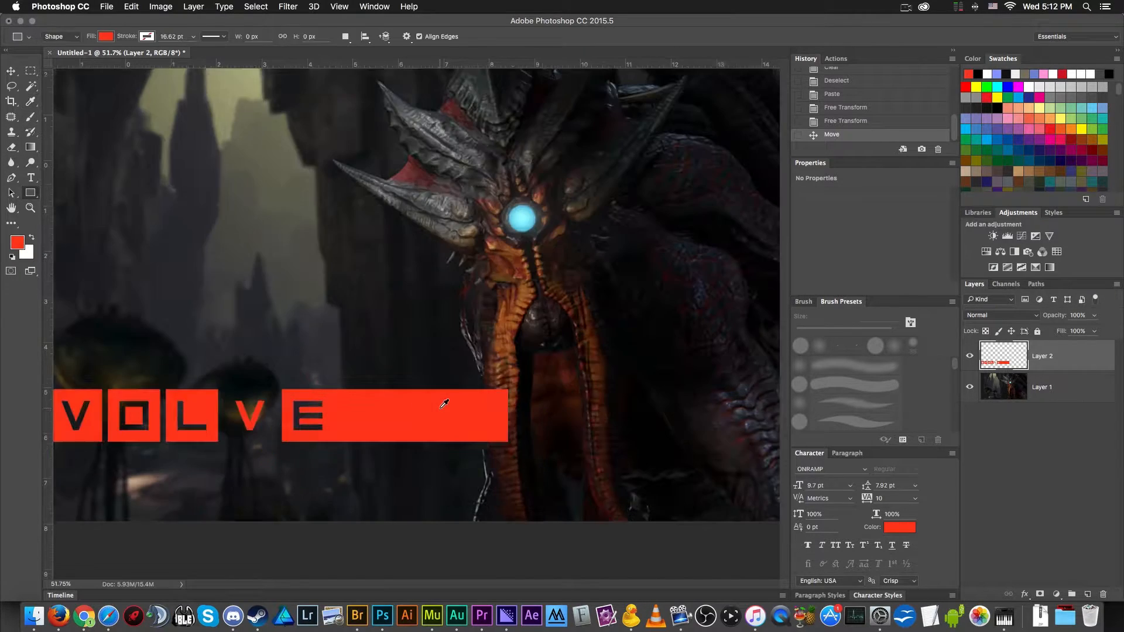
scroll(454, 408, up, 2)
drag(436, 387, 570, 447)
key(v)
scroll(509, 456, down, 1)
scroll(509, 457, up, 5)
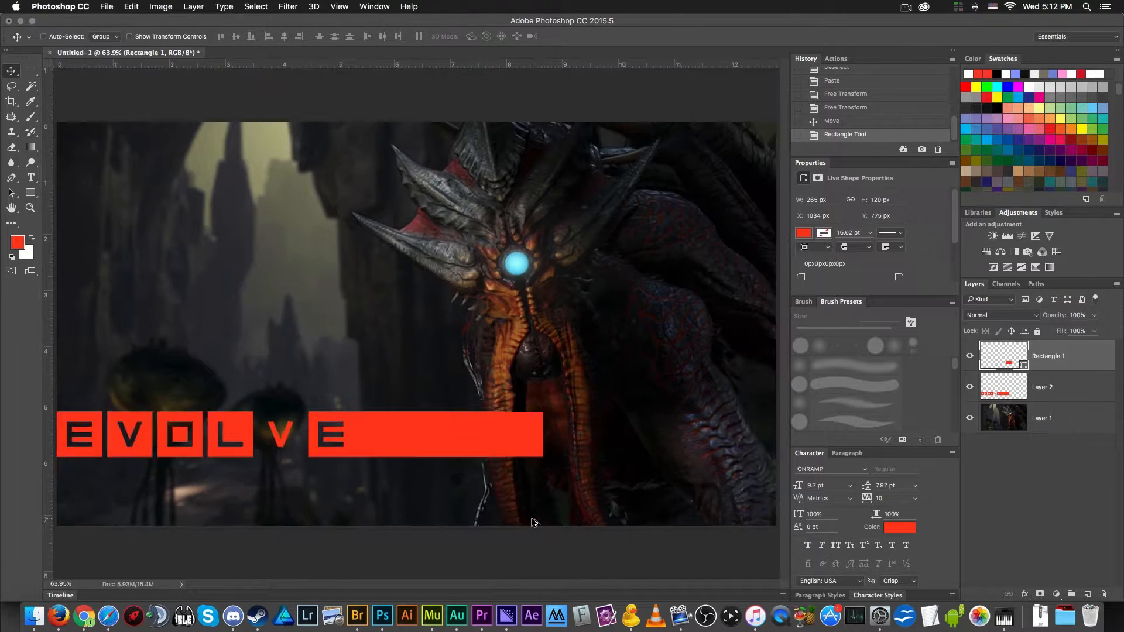
scroll(505, 412, down, 1)
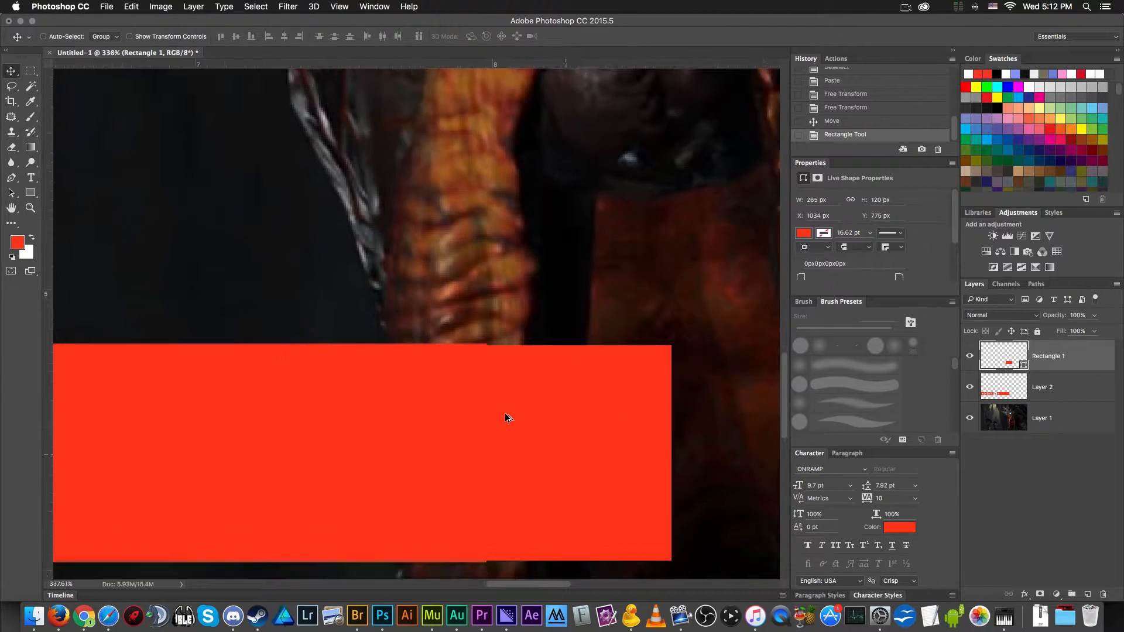
- Free Transform the red rectangle to about 886 by 122 px, matching the logo bar's height and reaching the canvas's right edge
scroll(525, 481, down, 2)
key(super+t)
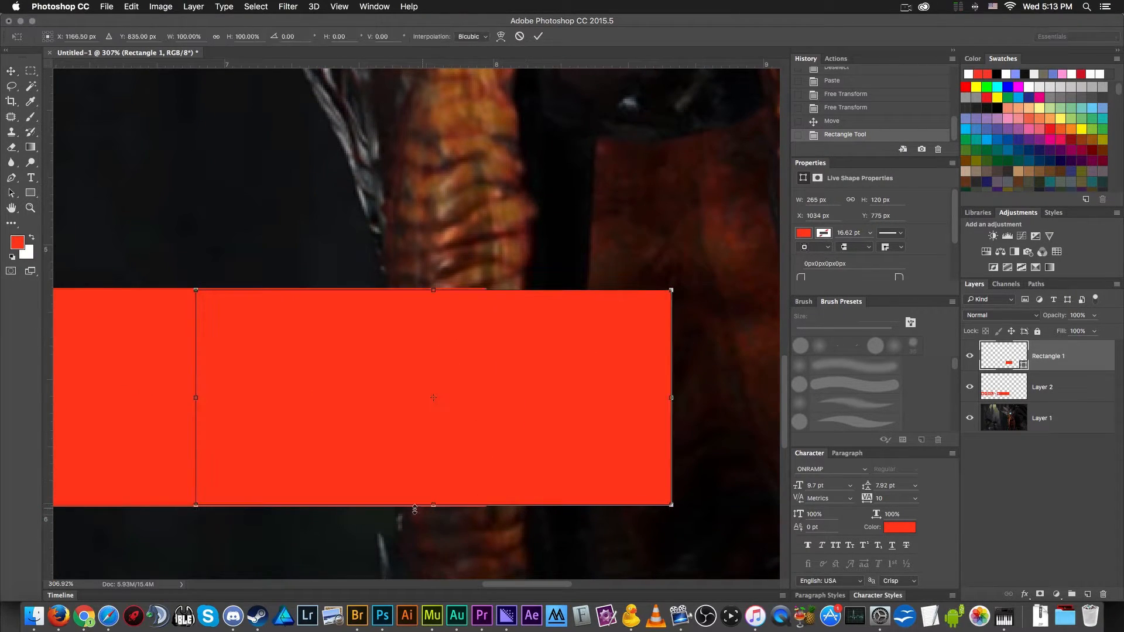
drag(434, 507, 434, 509)
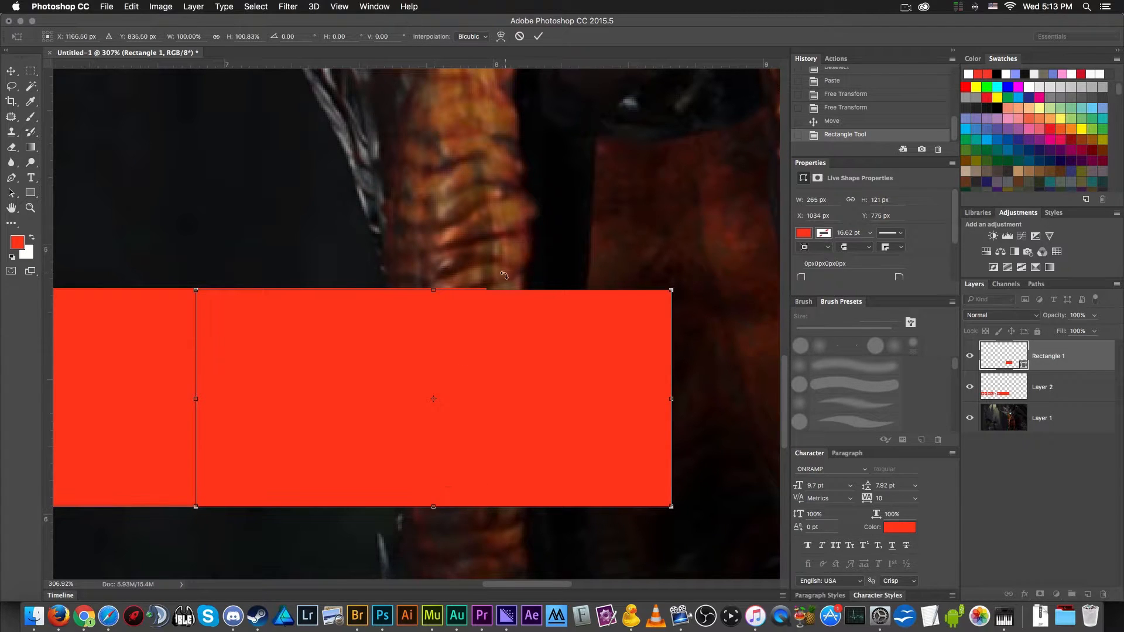
drag(432, 286, 432, 285)
scroll(432, 287, down, 10)
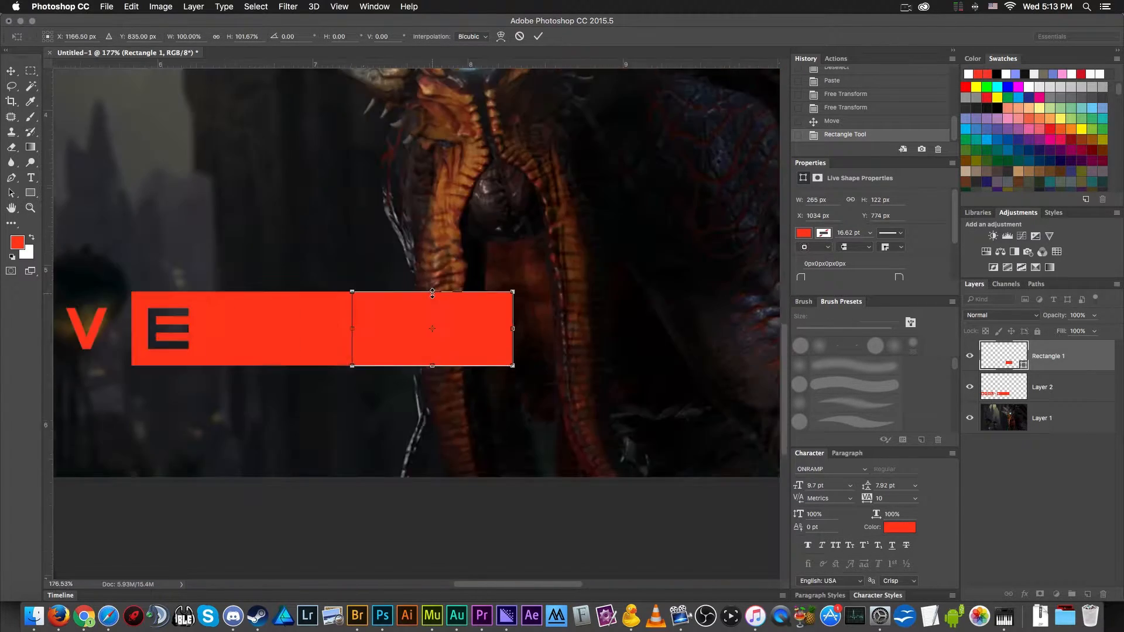
drag(479, 378, 594, 389)
key(Return)
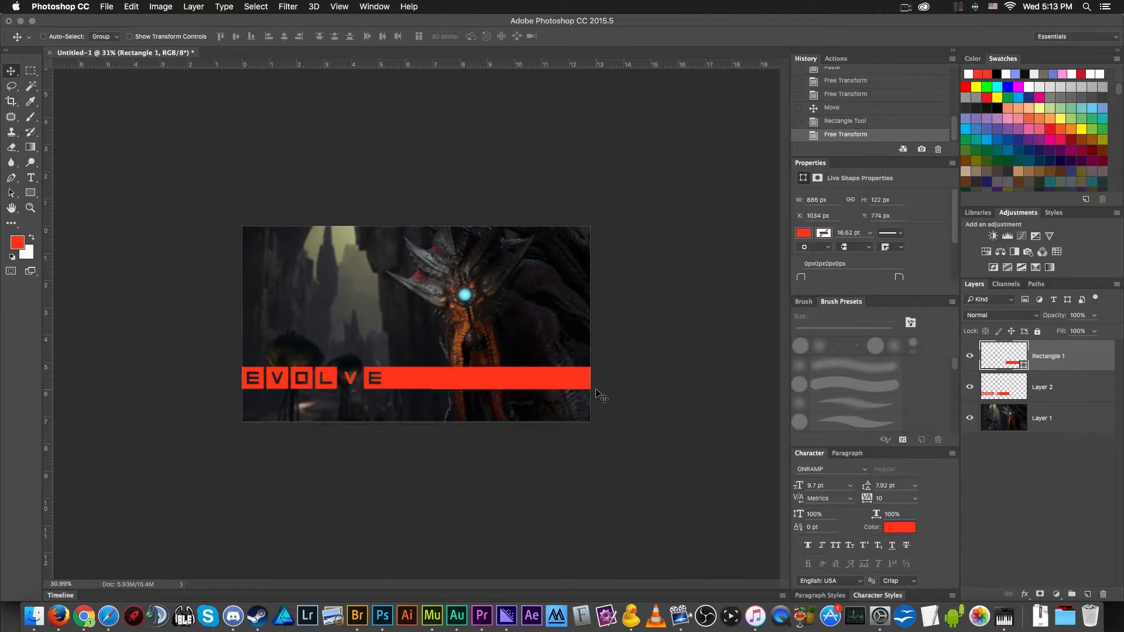
- Examine the join between the red rectangle and the Evolve logo bar up close and at full view
scroll(526, 381, up, 3)
scroll(431, 446, up, 1)
scroll(457, 453, up, 5)
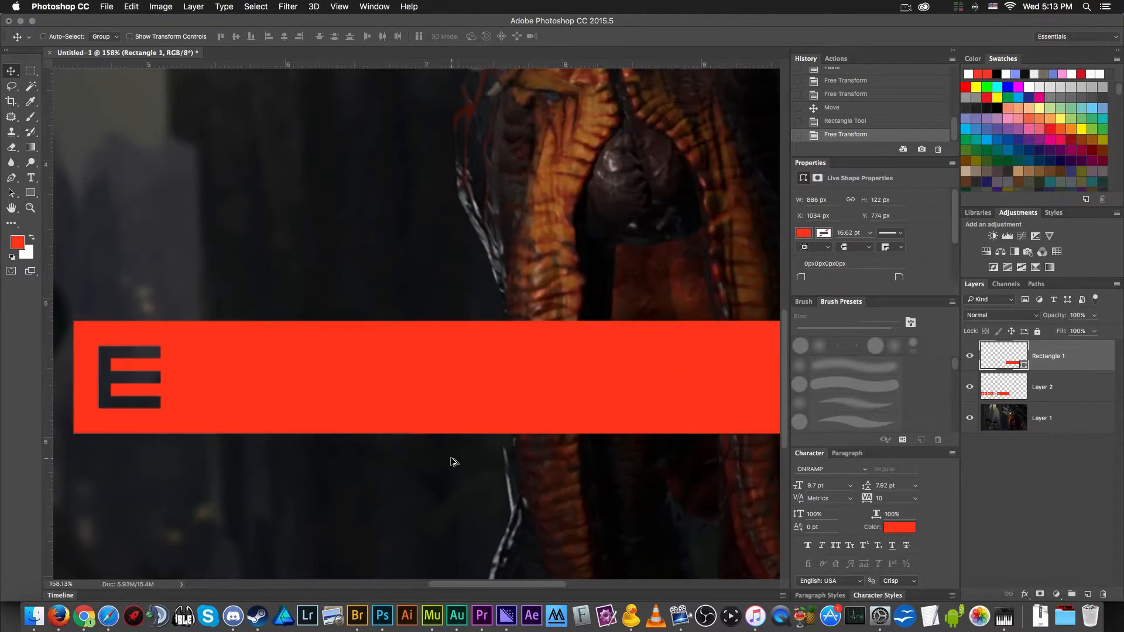
scroll(453, 459, down, 5)
scroll(468, 425, up, 4)
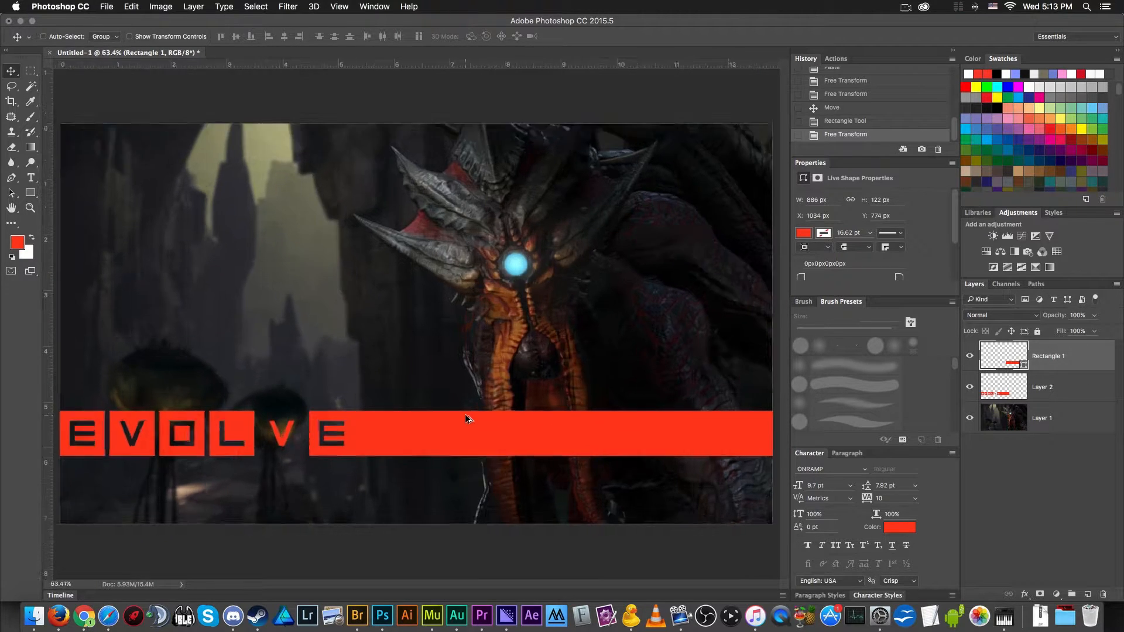
scroll(577, 416, down, 5)
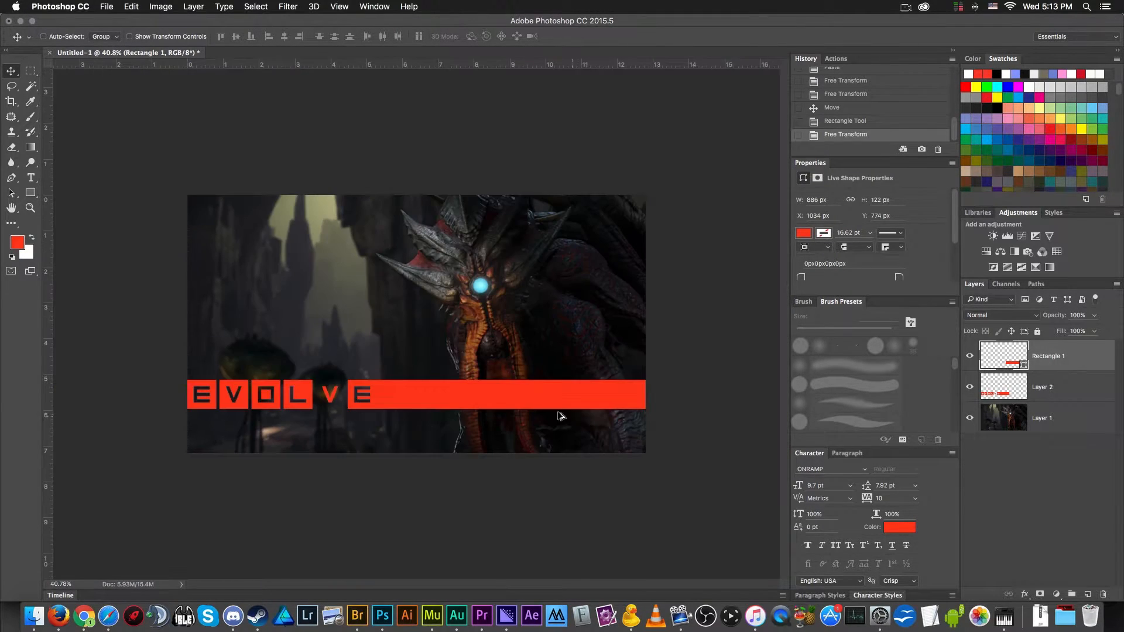
scroll(479, 388, up, 2)
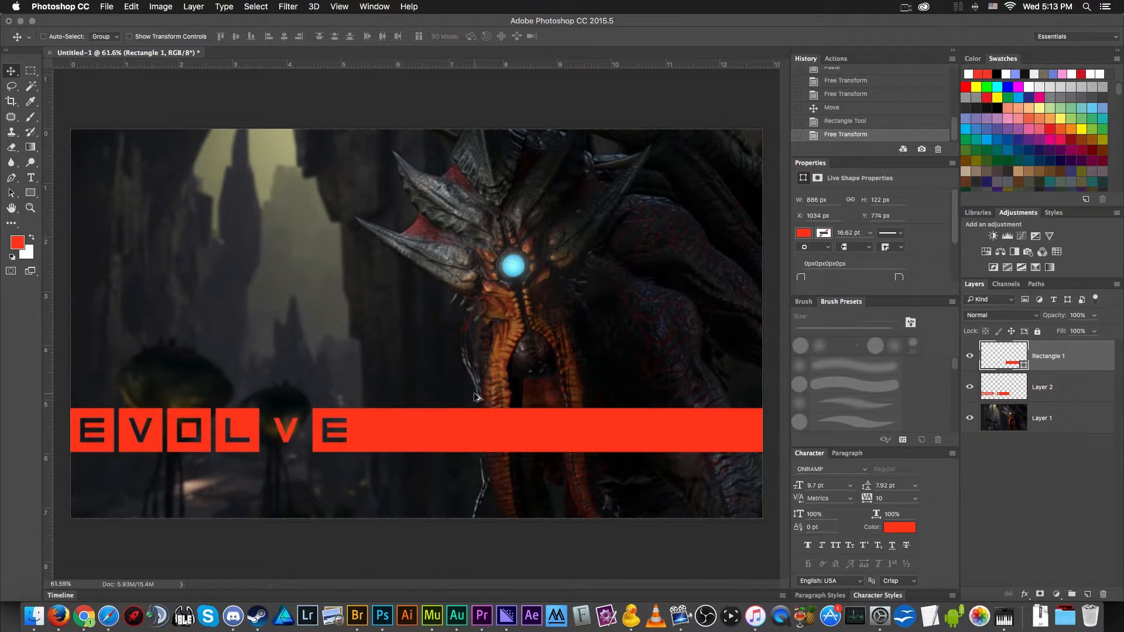
scroll(498, 409, up, 8)
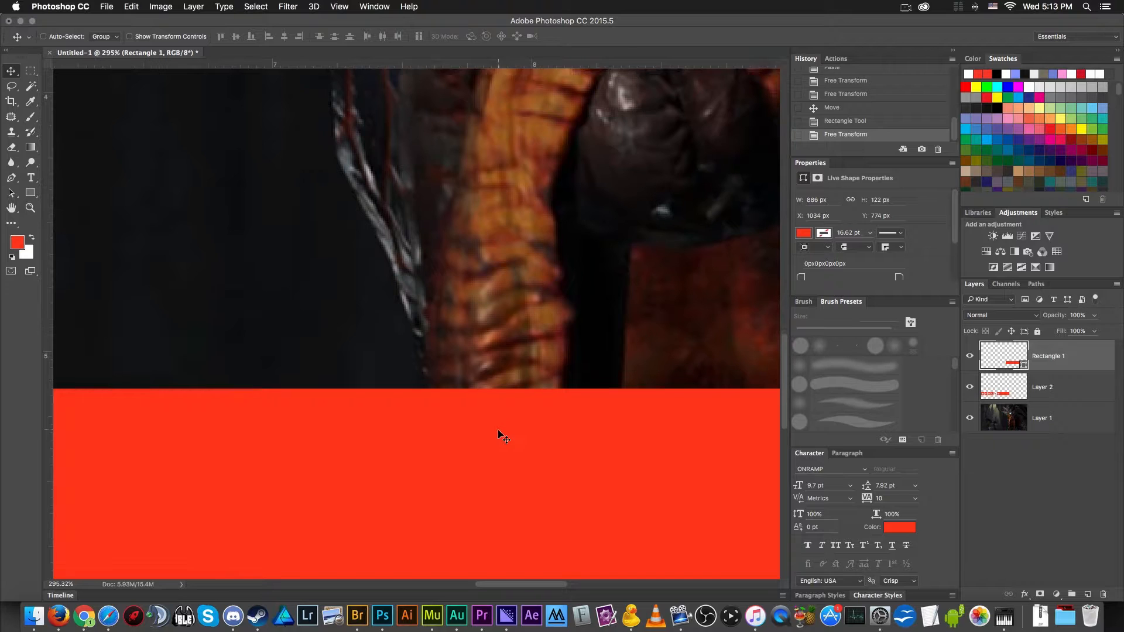
scroll(498, 433, down, 4)
scroll(499, 434, down, 4)
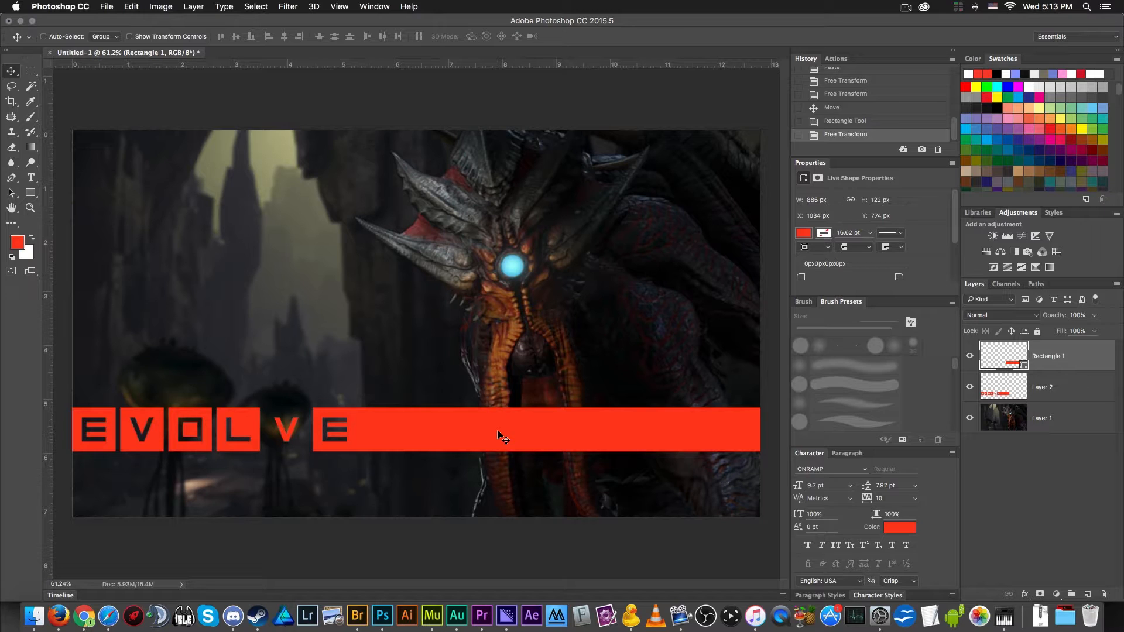
scroll(499, 433, down, 1)
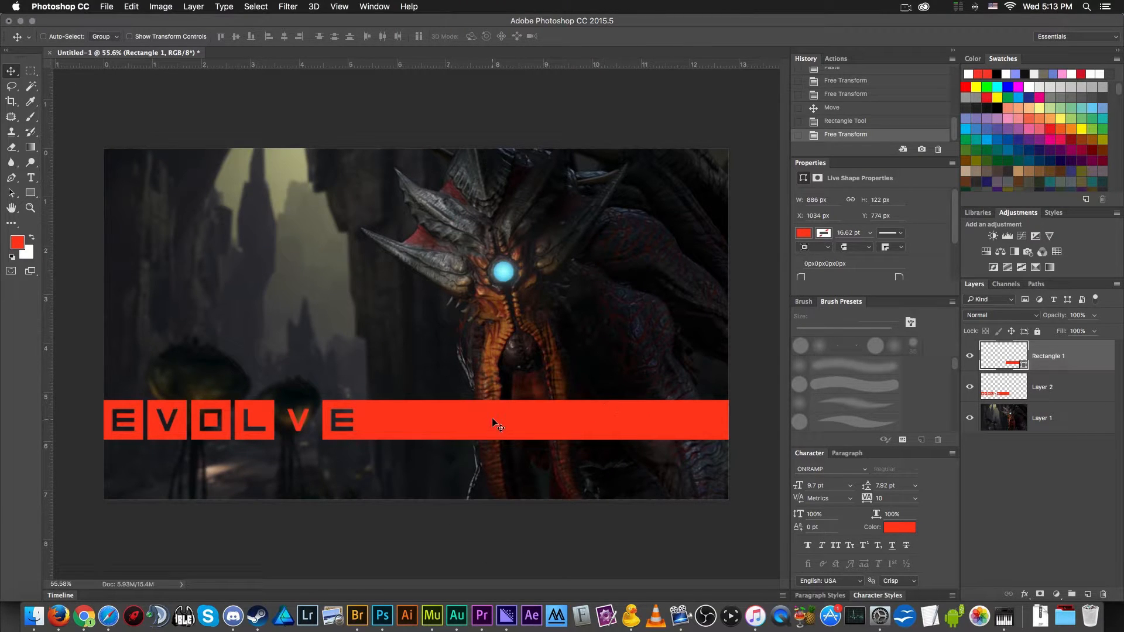
scroll(499, 405, up, 5)
scroll(520, 401, down, 5)
- Rasterize the red rectangle and merge it with the Evolve logo layer into a single layer
shift+click(1075, 391)
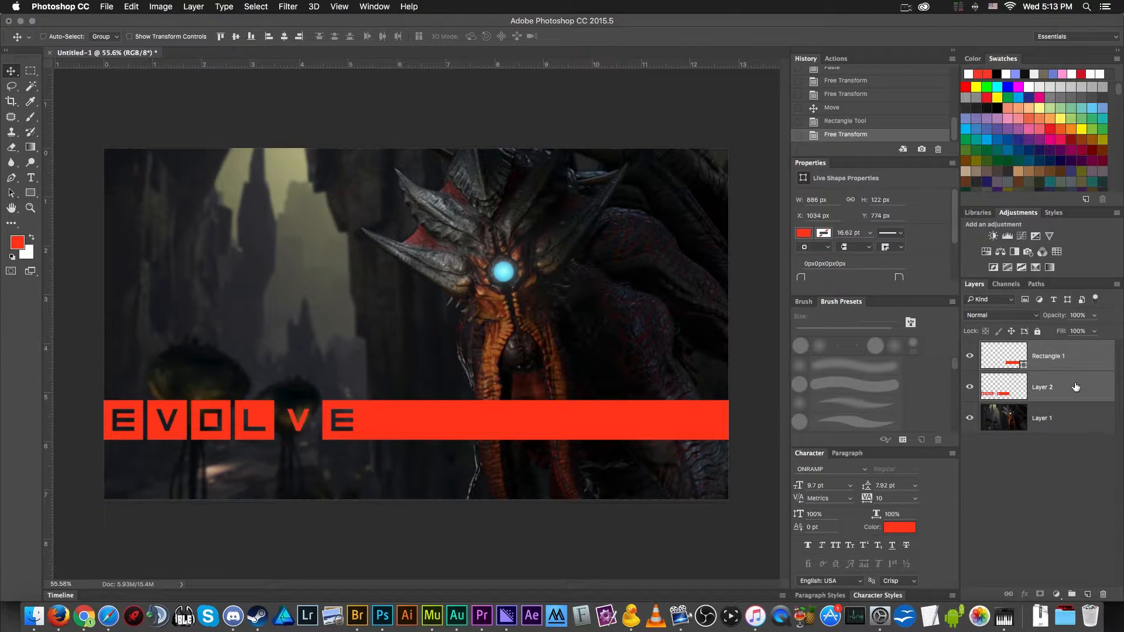
right_click(1076, 391)
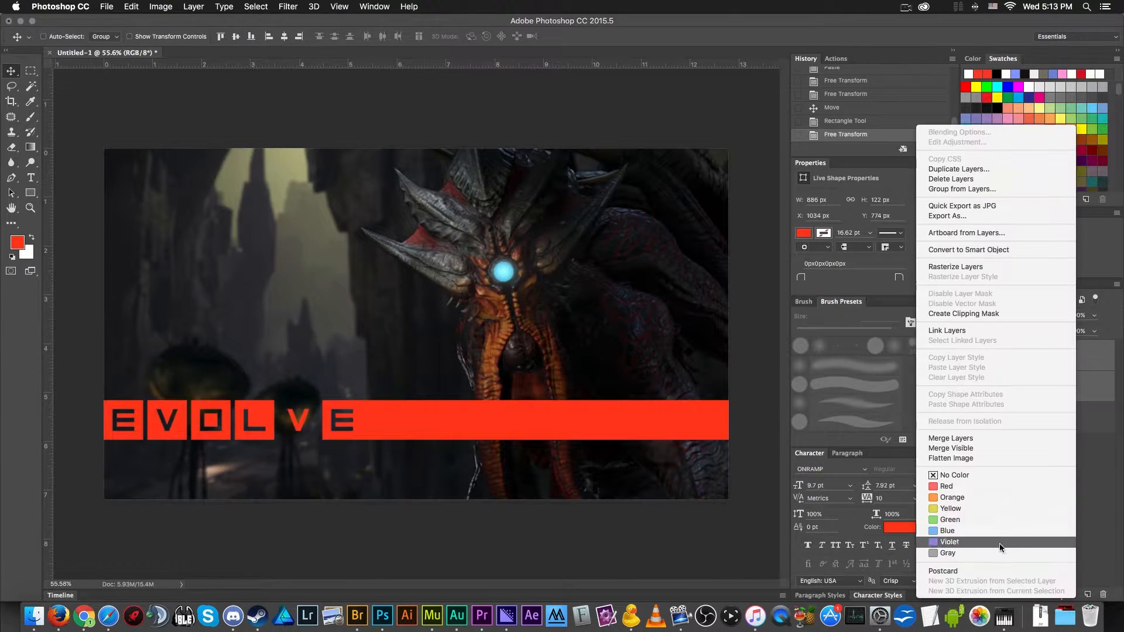
click(1012, 266)
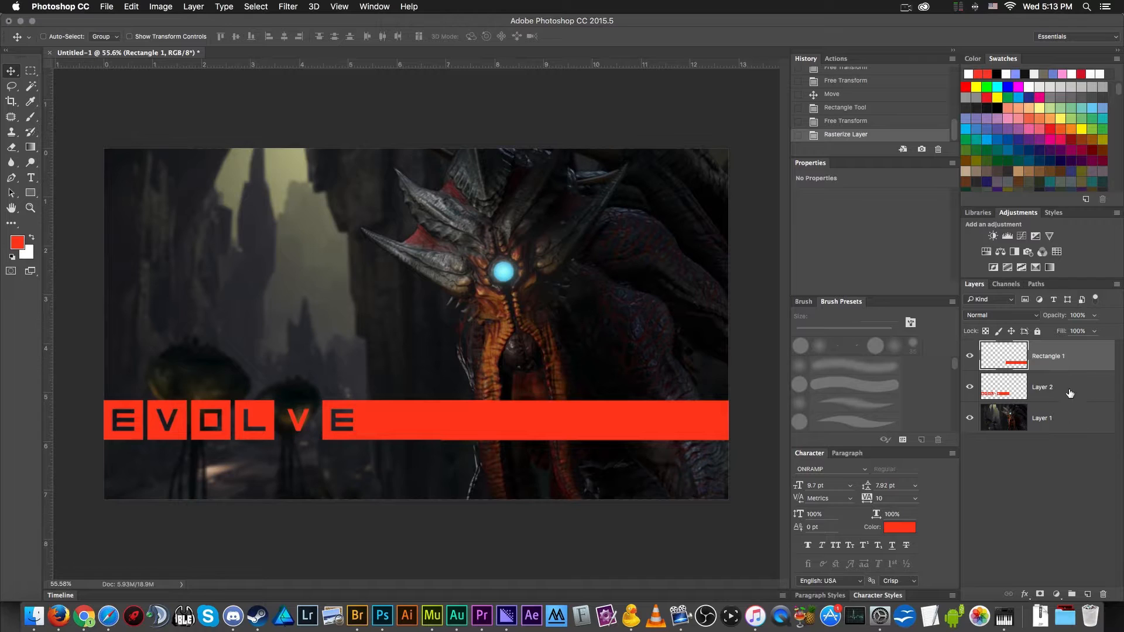
shift+click(1070, 394)
right_click(1070, 394)
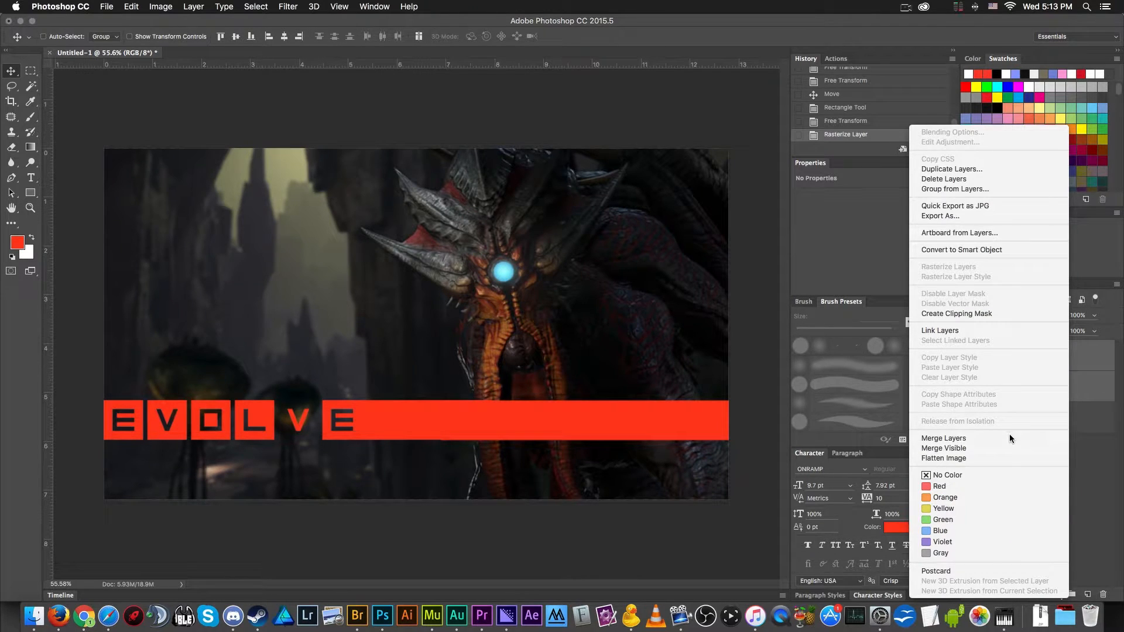
click(943, 437)
click(969, 355)
click(970, 356)
click(969, 356)
click(969, 356)
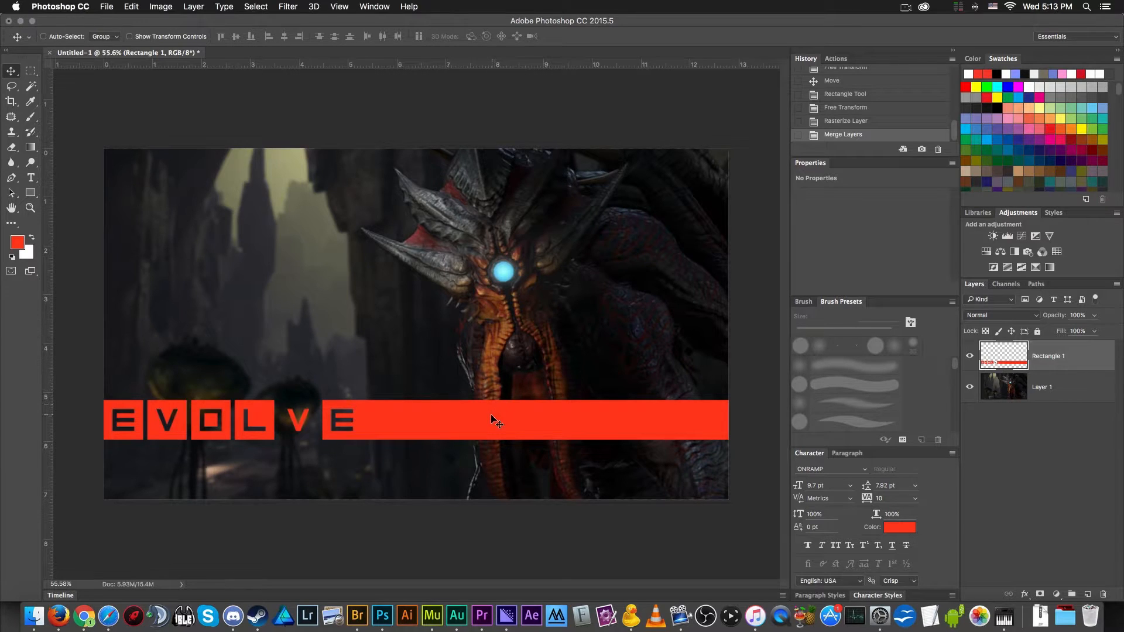
- Apply Hue/Saturation to the merged Evolve bar with saturation +12 and lightness -6
scroll(490, 414, up, 5)
scroll(493, 417, down, 2)
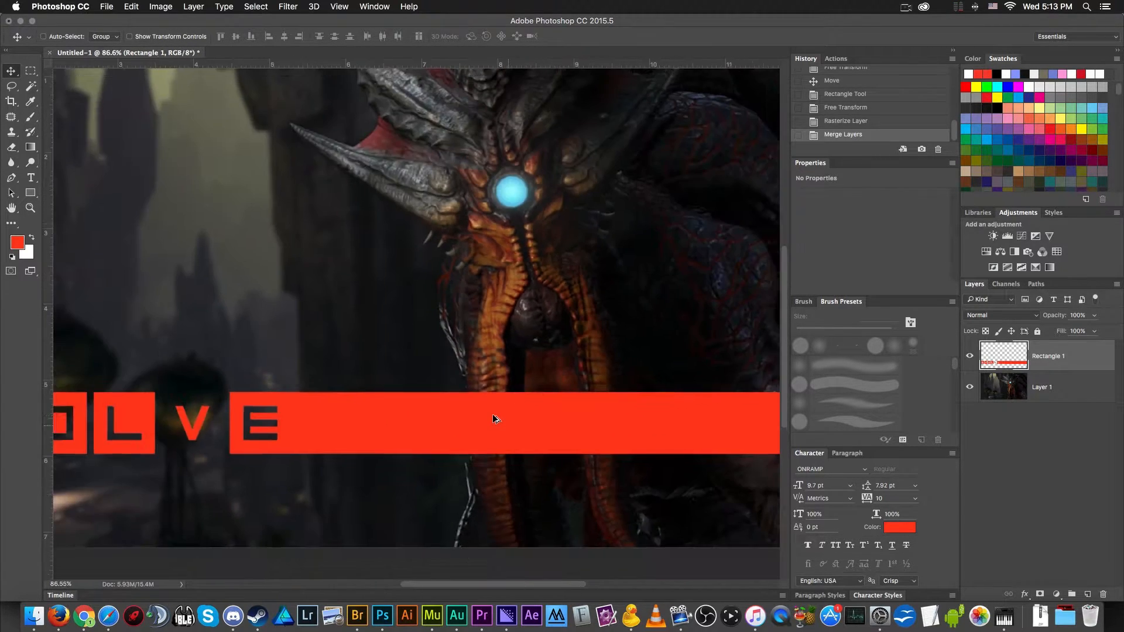
scroll(493, 415, down, 5)
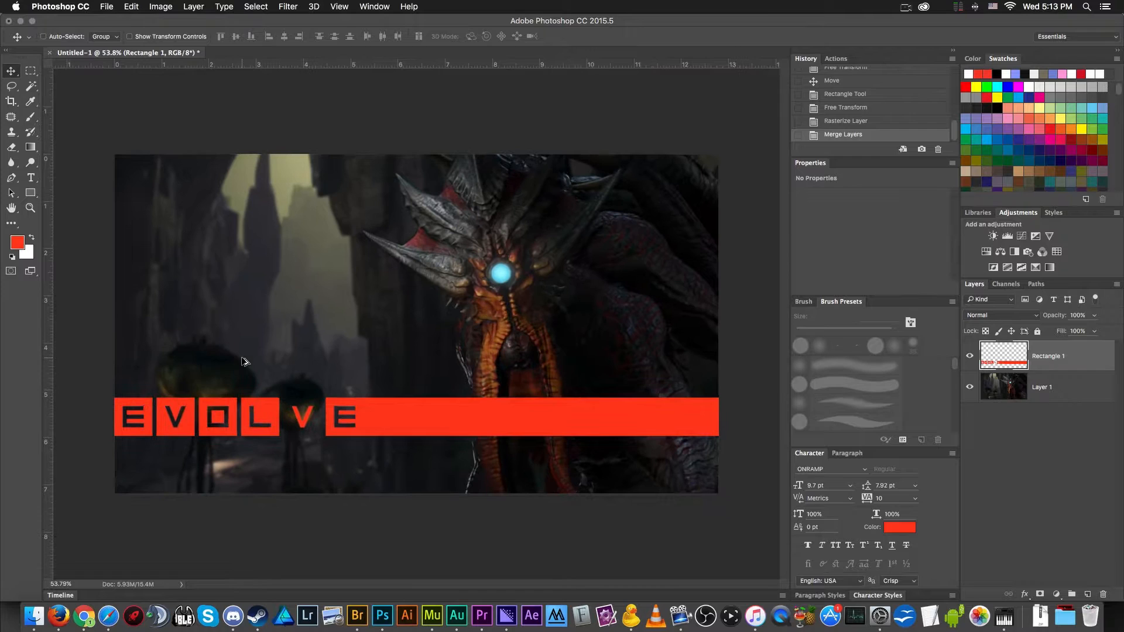
scroll(110, 424, down, 3)
scroll(110, 424, up, 3)
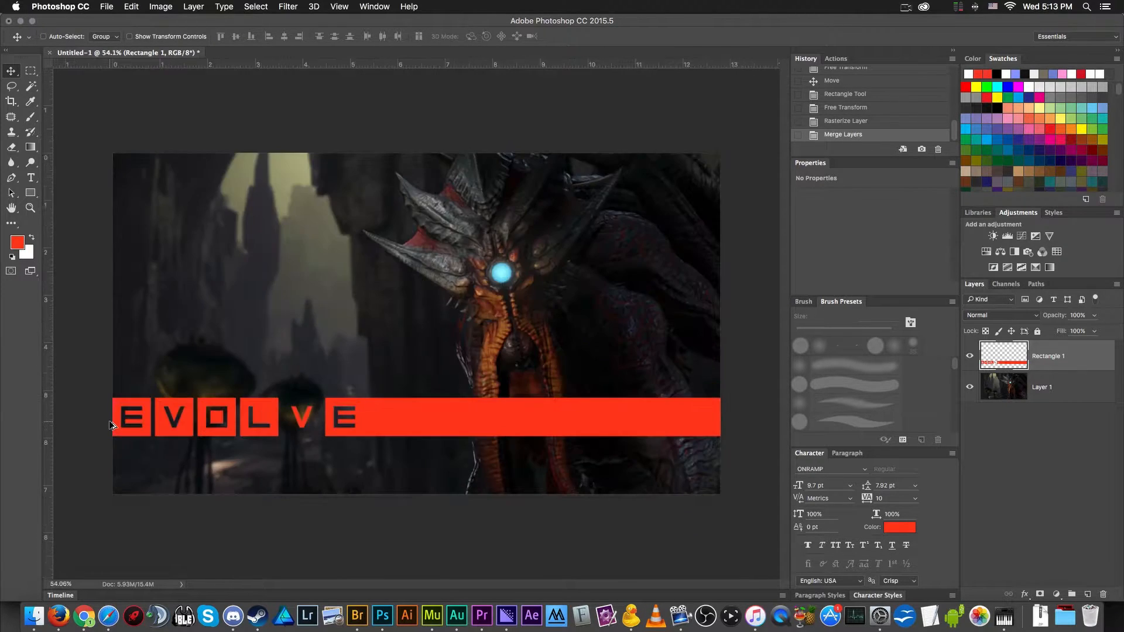
key(super+u)
drag(535, 249, 531, 280)
scroll(377, 313, down, 1)
scroll(381, 308, down, 5)
scroll(381, 308, up, 3)
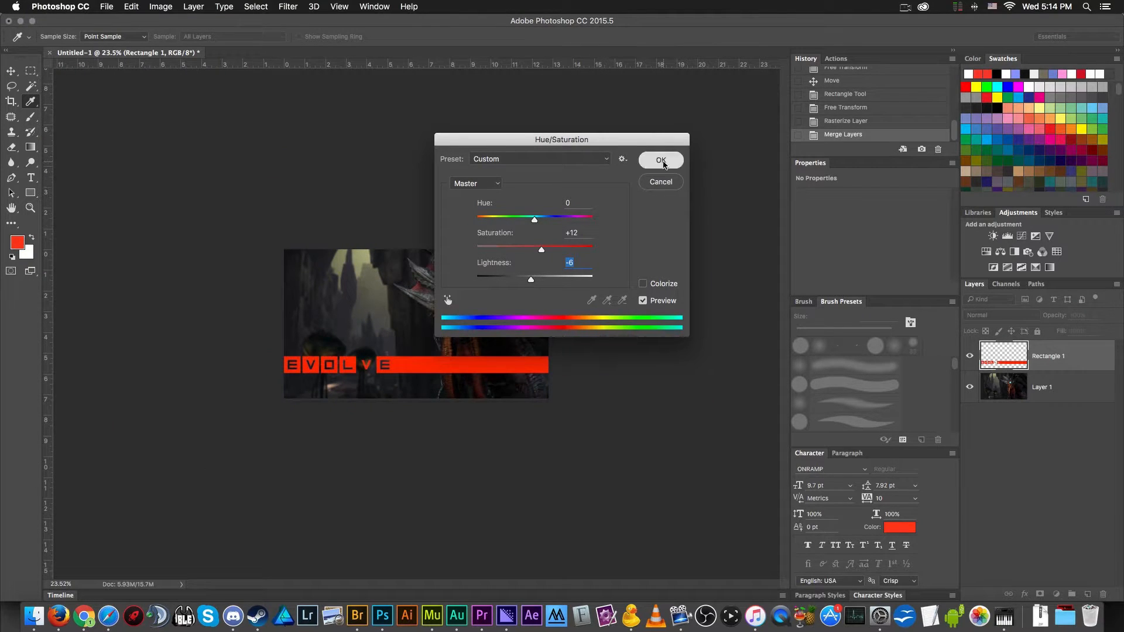
click(661, 160)
- Apply a second Hue/Saturation adjustment to the Evolve bar with saturation +19 and lightness -14
scroll(570, 269, up, 4)
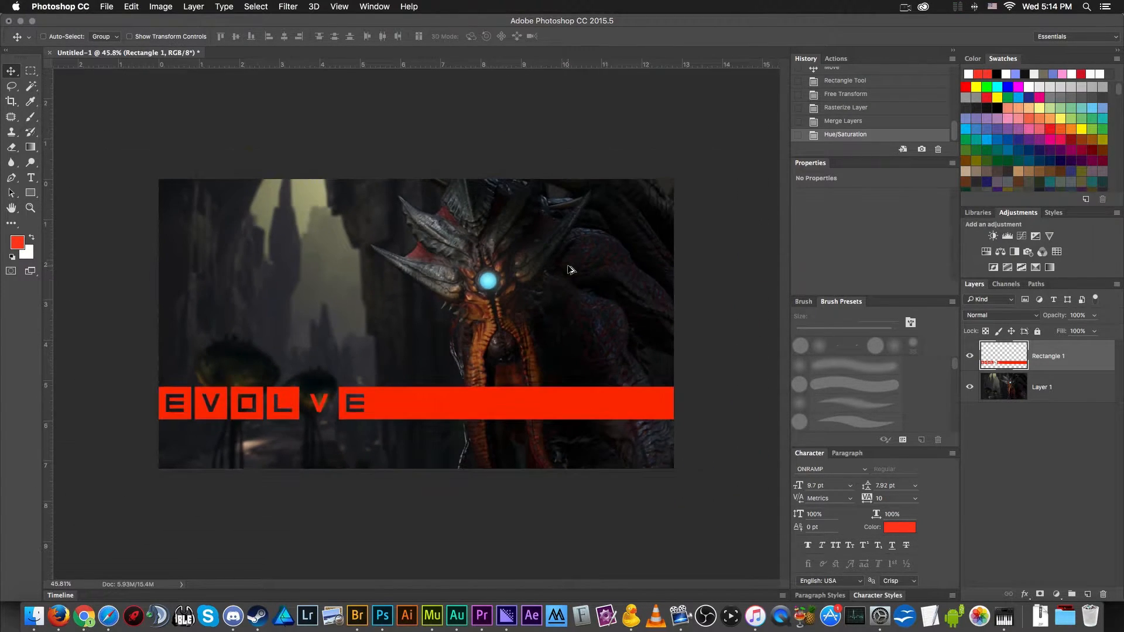
key(super)
key(super+u)
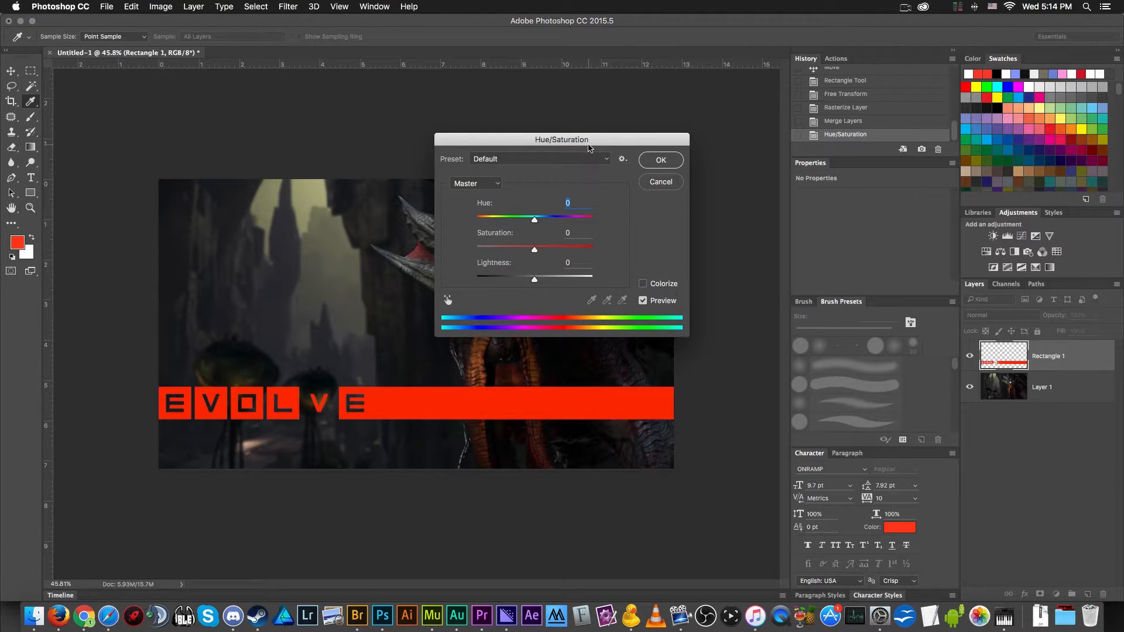
drag(588, 147, 596, 147)
mouse_move(542, 278)
mouse_down()
mouse_move(527, 283)
mouse_move(553, 250)
mouse_move(534, 281)
mouse_up()
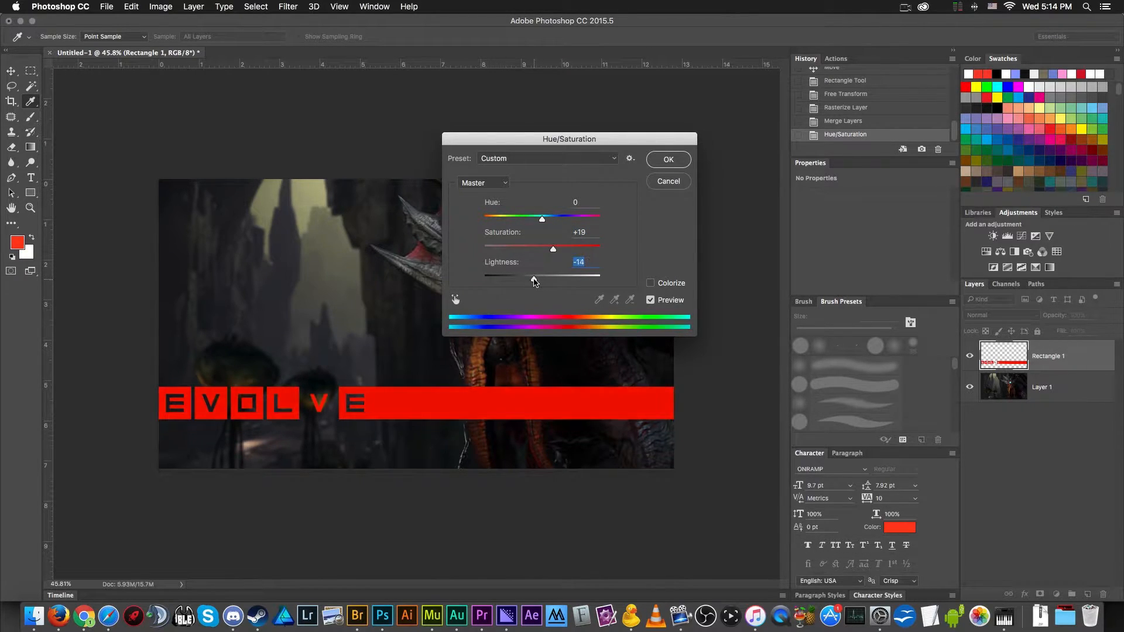
click(668, 159)
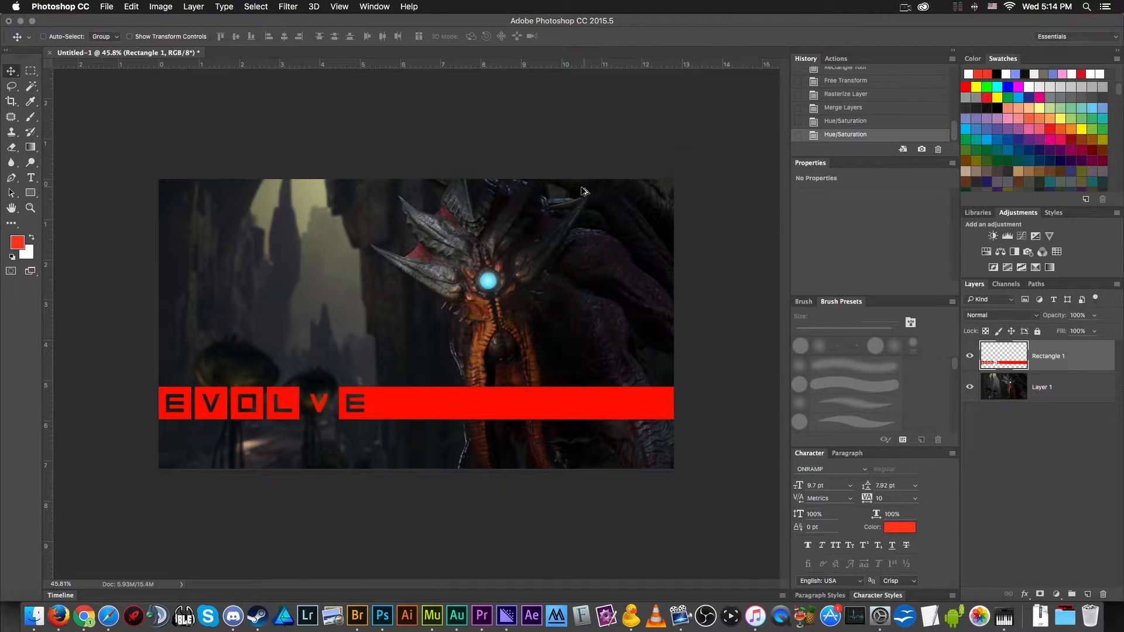
scroll(585, 188, down, 5)
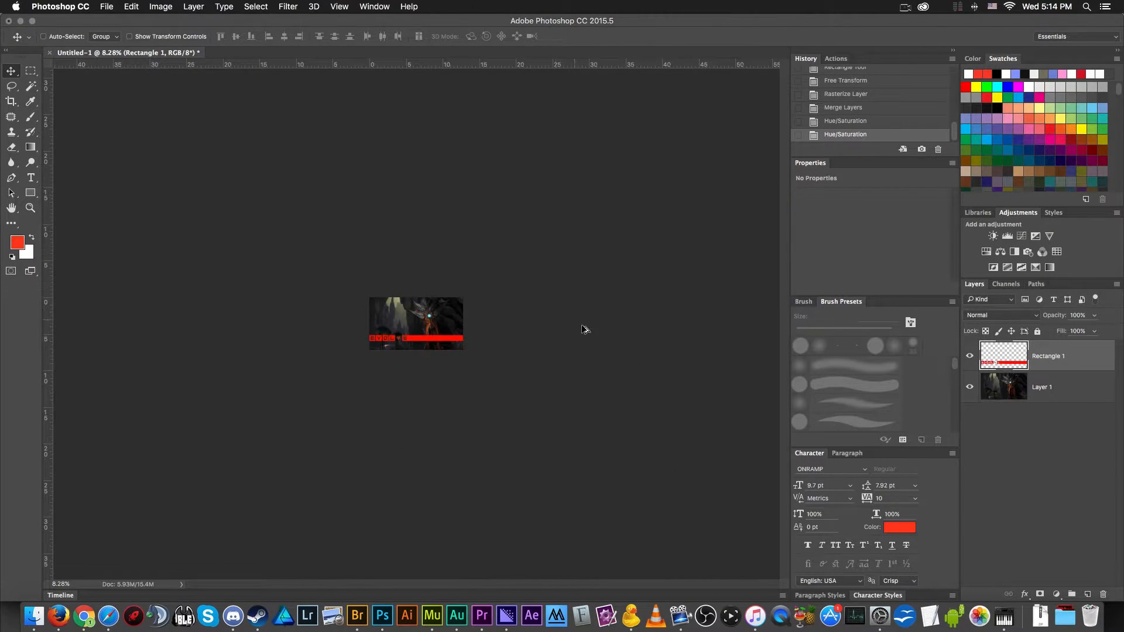
key(super+t)
drag(463, 337, 494, 330)
scroll(357, 337, up, 4)
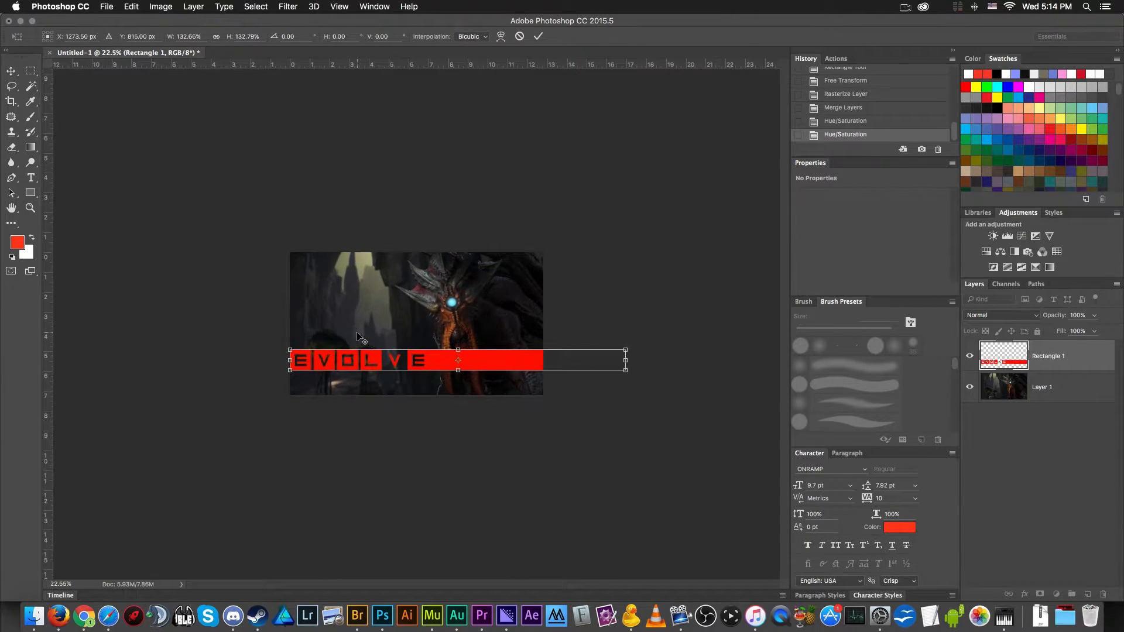
scroll(360, 338, up, 3)
scroll(531, 379, down, 5)
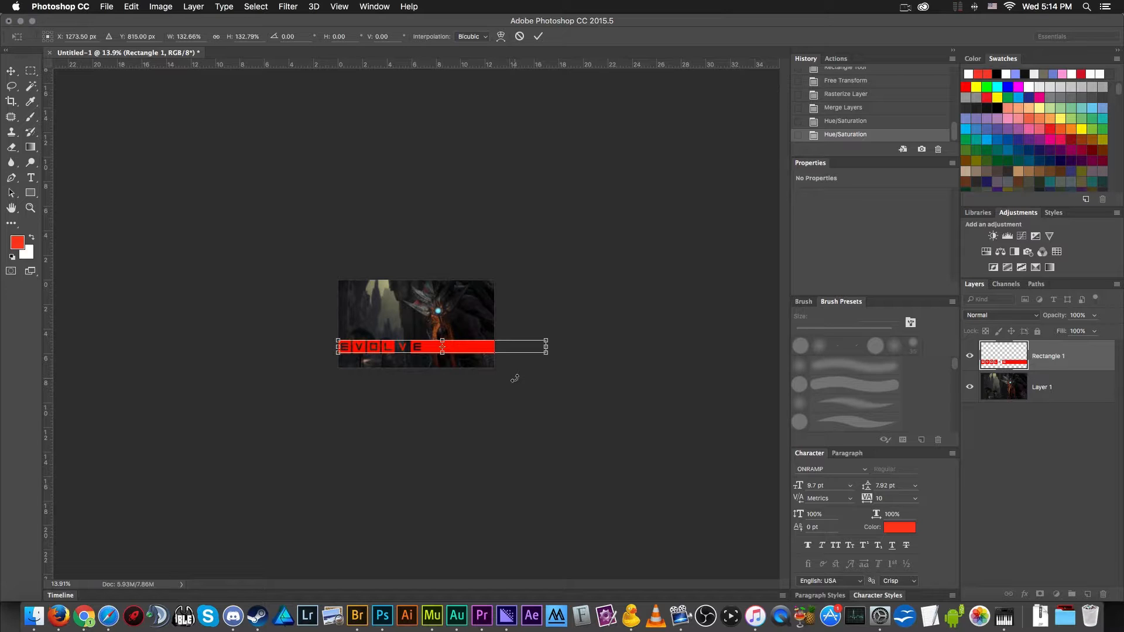
scroll(450, 329, up, 5)
key(Escape)
- Enlarge the Evolve bar slightly with Free Transform, keeping its left end at the canvas edge and extending the right end past the canvas
scroll(459, 369, down, 3)
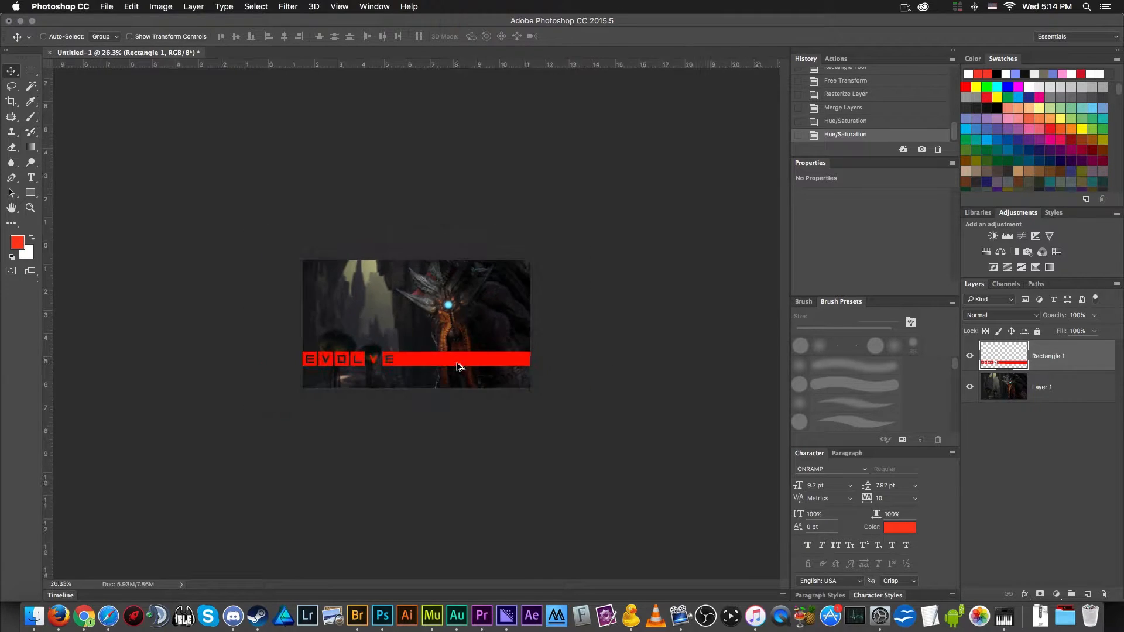
scroll(459, 369, down, 2)
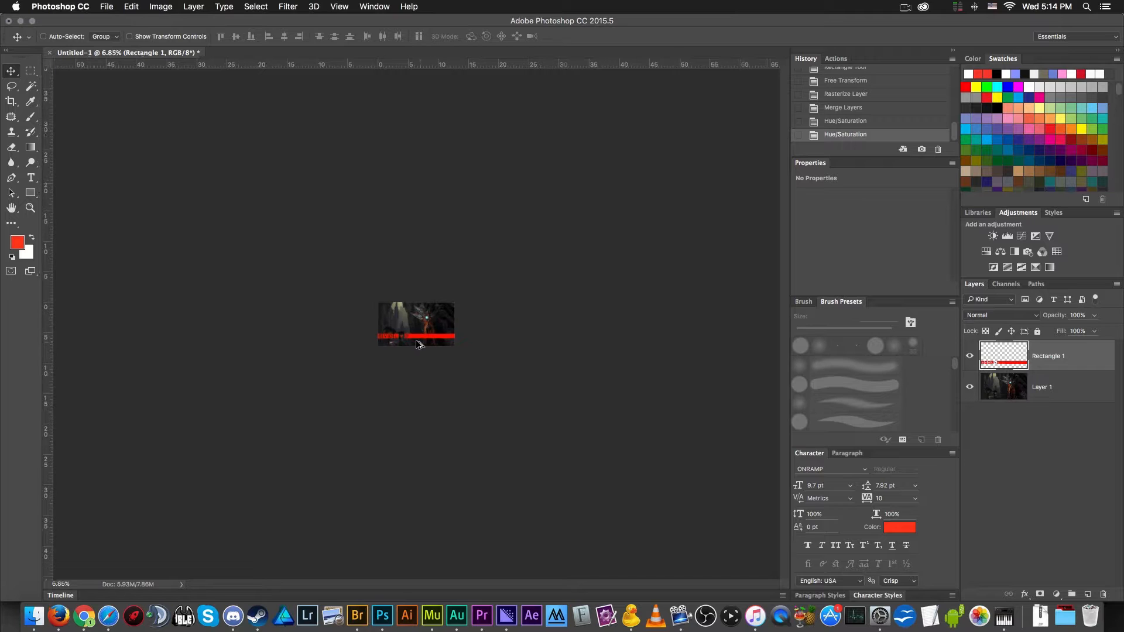
scroll(419, 344, up, 3)
scroll(420, 344, up, 4)
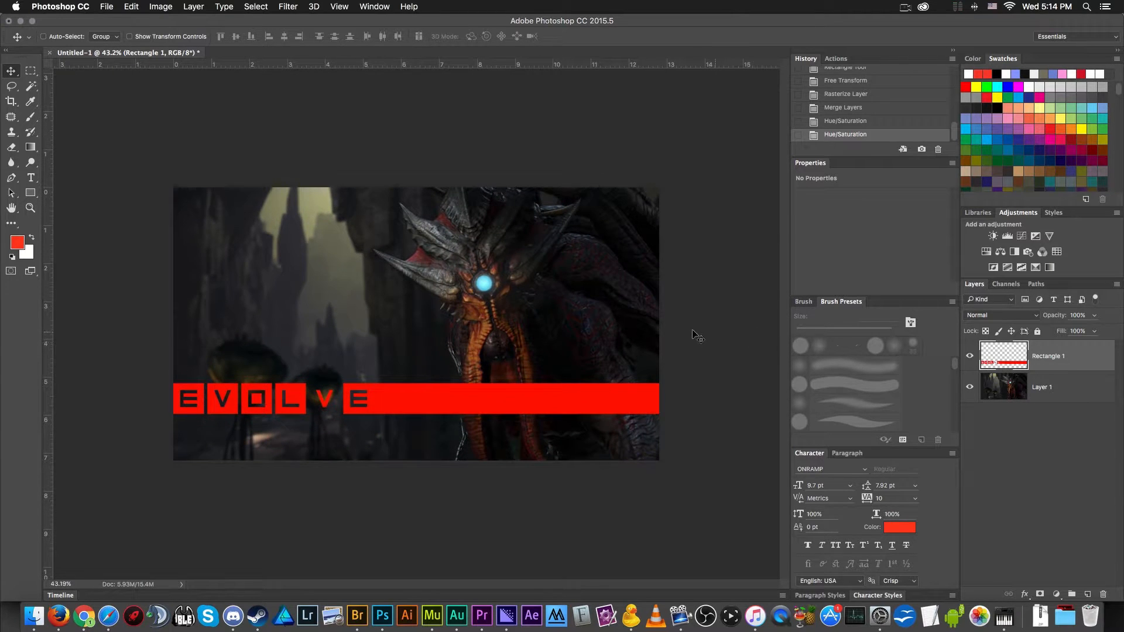
key(super+t)
drag(665, 385, 692, 383)
key(Return)
scroll(315, 400, down, 1)
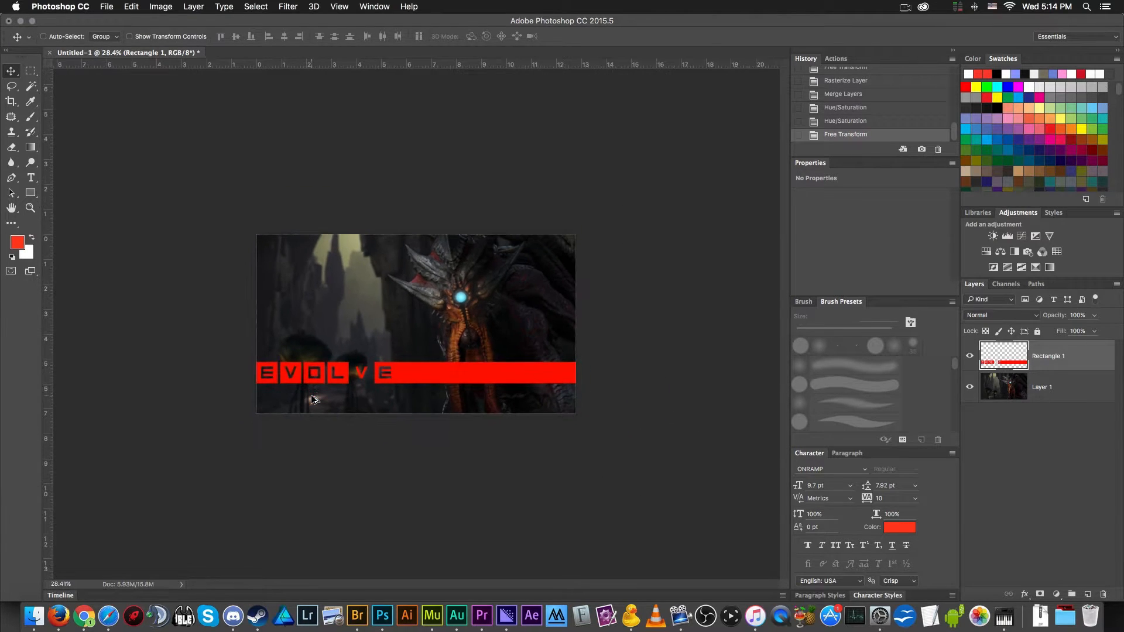
- Move the Evolve bar slightly up the canvas, keeping it across the full width
scroll(314, 400, up, 2)
scroll(315, 400, down, 3)
scroll(314, 400, up, 2)
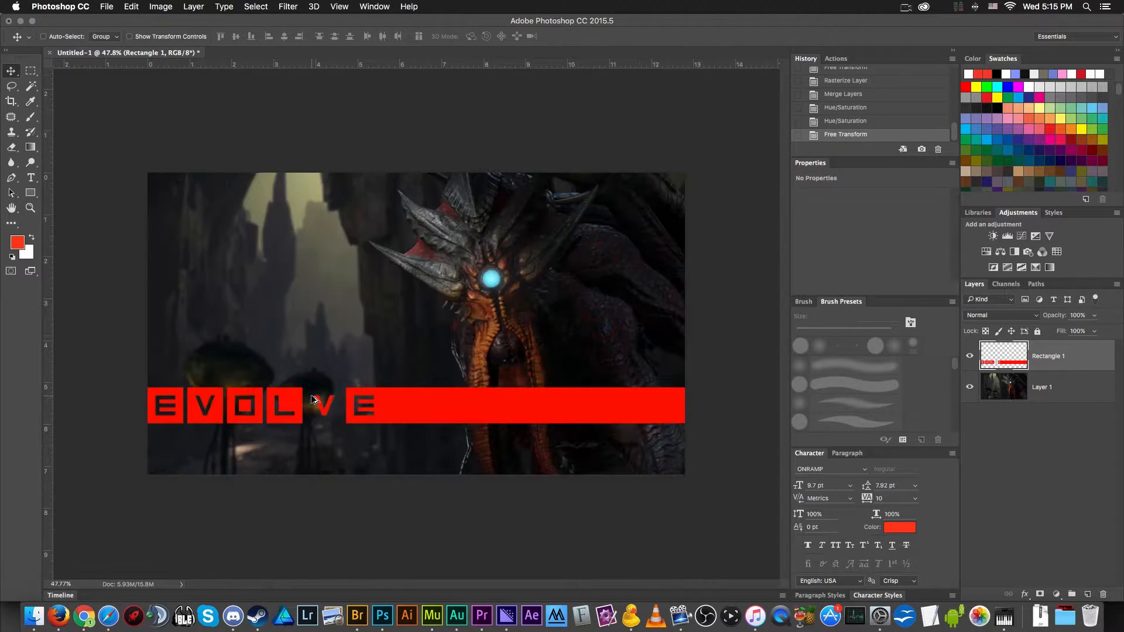
mouse_move(433, 414)
mouse_down()
mouse_move(435, 399)
mouse_move(433, 408)
mouse_up()
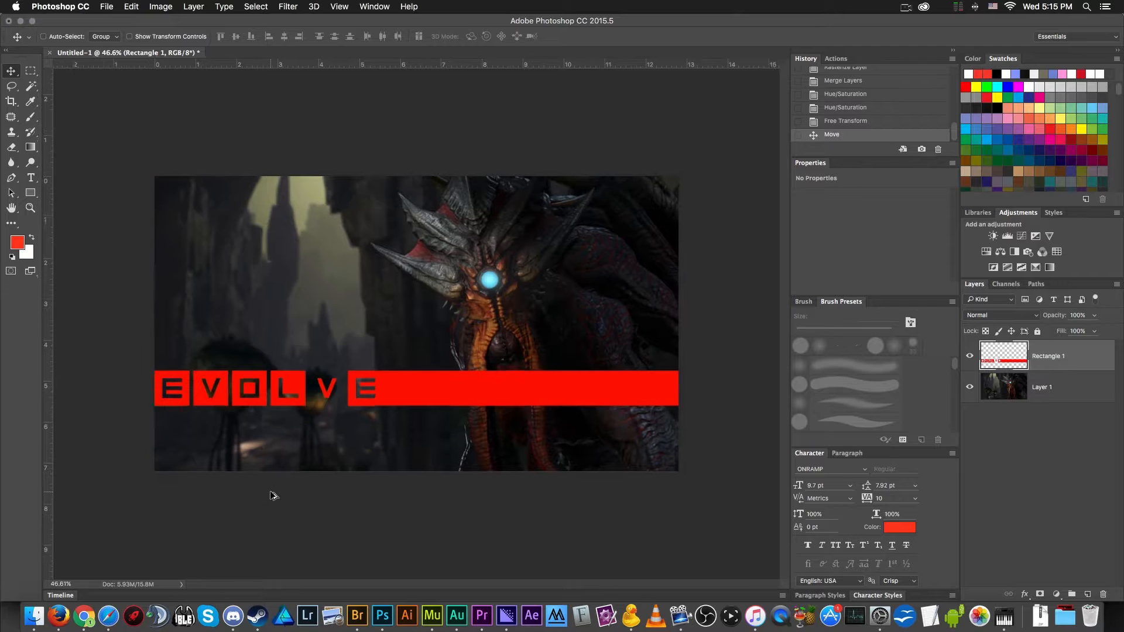
scroll(273, 495, down, 1)
scroll(274, 495, up, 2)
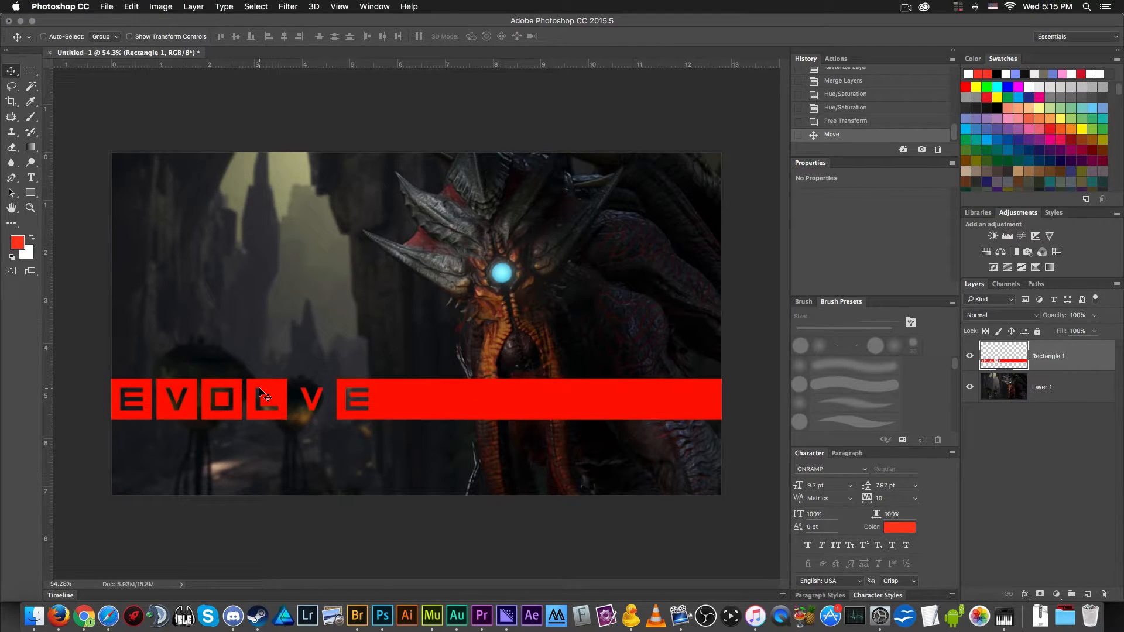
- Switch to Chrome and find the open Evolve Stage 2 Turtle Rock image with the glowing handprint
click(84, 616)
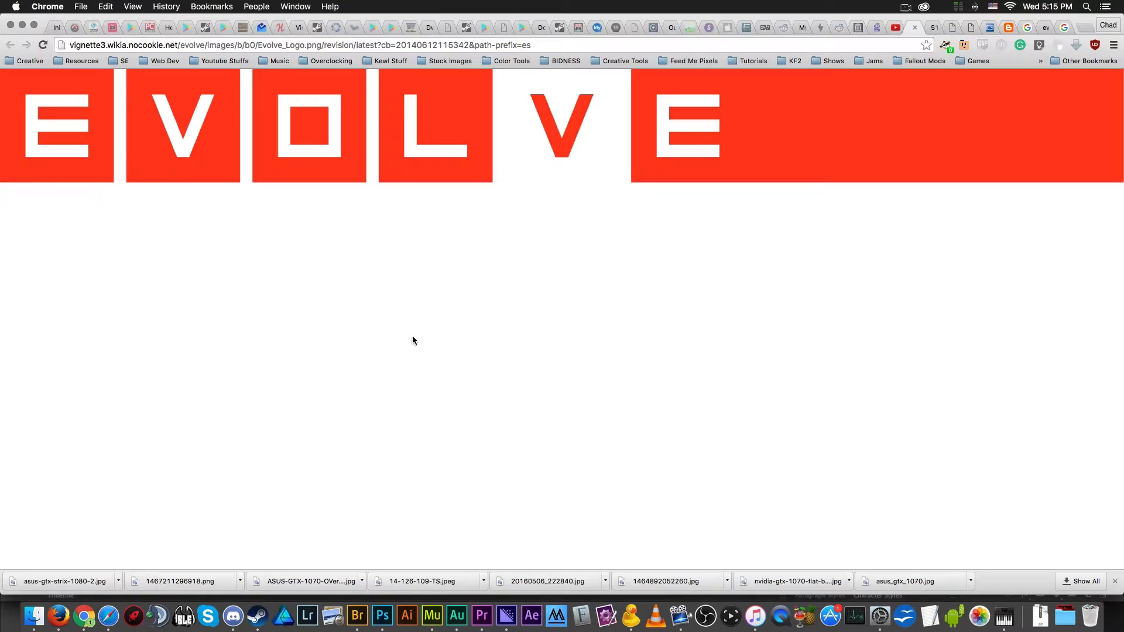
key(ctrl+Tab)
key(ctrl+Tab)
key(ctrl+Tab)
key(ctrl+Tab)
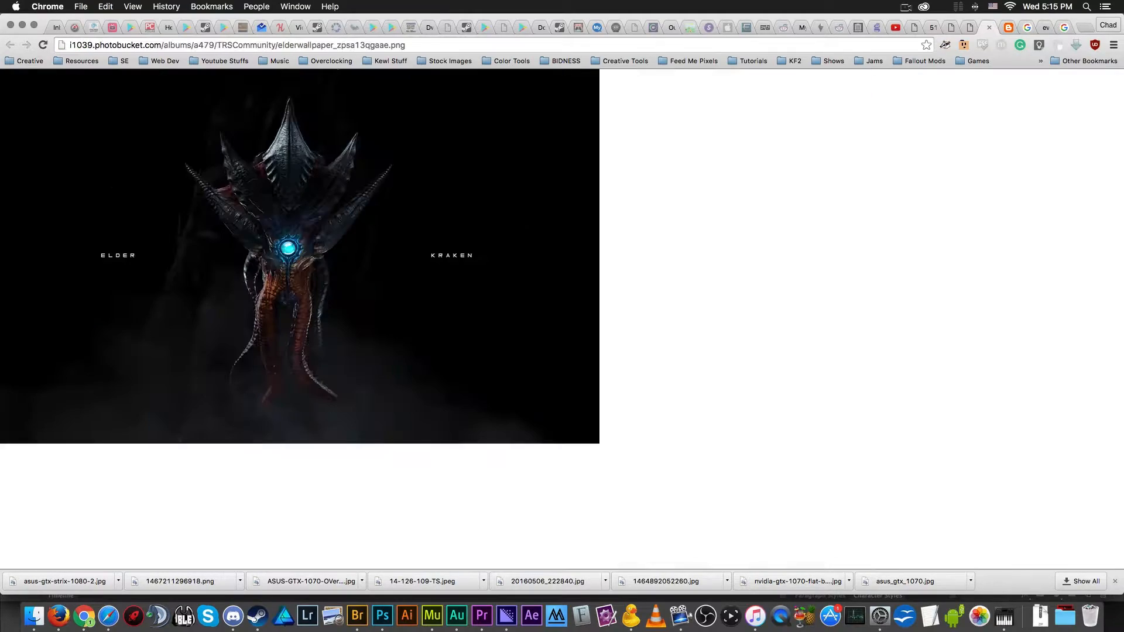
key(ctrl+Tab)
key(ctrl+shift+Tab)
key(ctrl+Tab)
key(ctrl+Tab)
key(ctrl+Tab)
key(ctrl+Tab)
key(ctrl+shift+Tab)
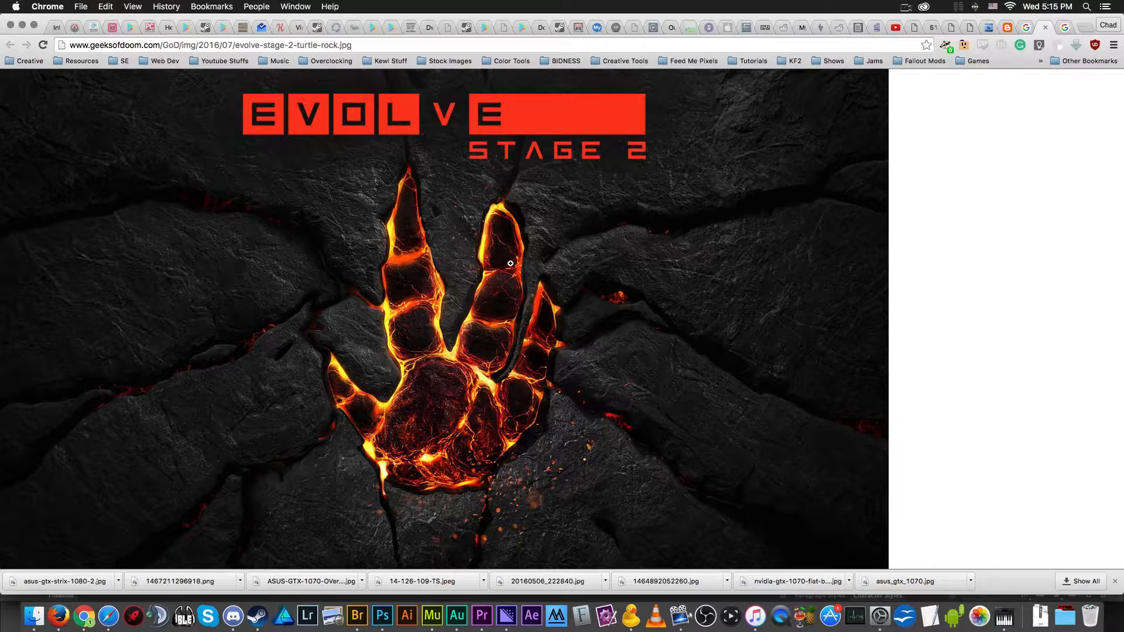
- Copy the Evolve Stage 2 image, switch back to Photoshop and paste it as a new layer above the Evolve bar
click(452, 249)
click(453, 250)
click(389, 619)
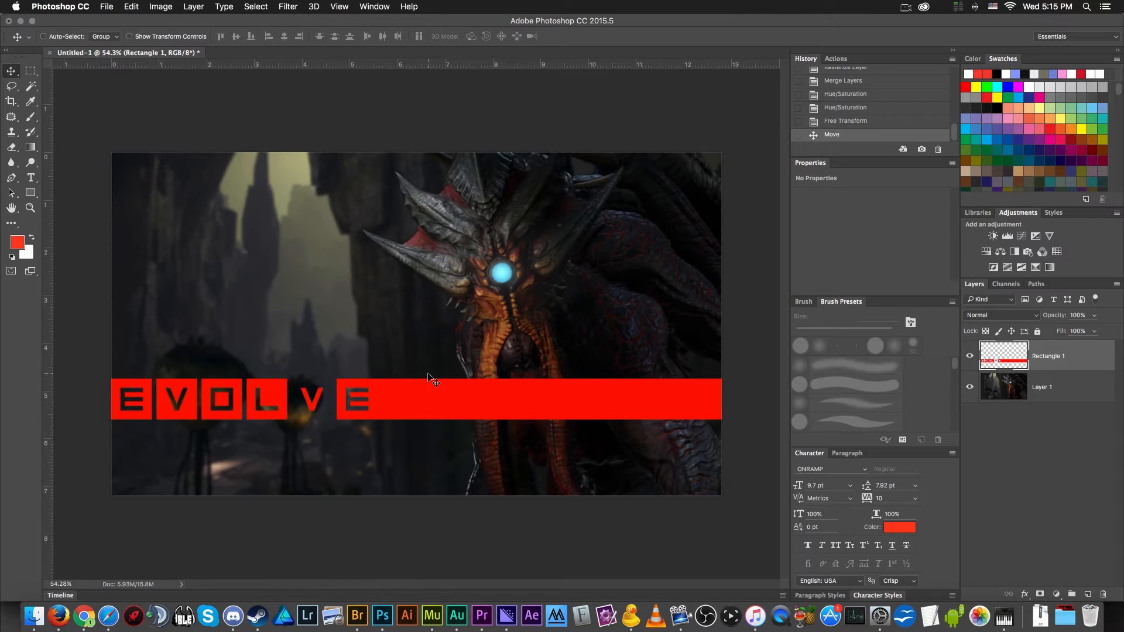
key(super+v)
scroll(513, 182, up, 1)
scroll(514, 190, down, 5)
- Enlarge the pasted image with Free Transform and position it with its logo and STAGE 2 lettering inside the canvas
key(super+t)
drag(526, 387, 614, 444)
drag(472, 333, 403, 342)
key(Return)
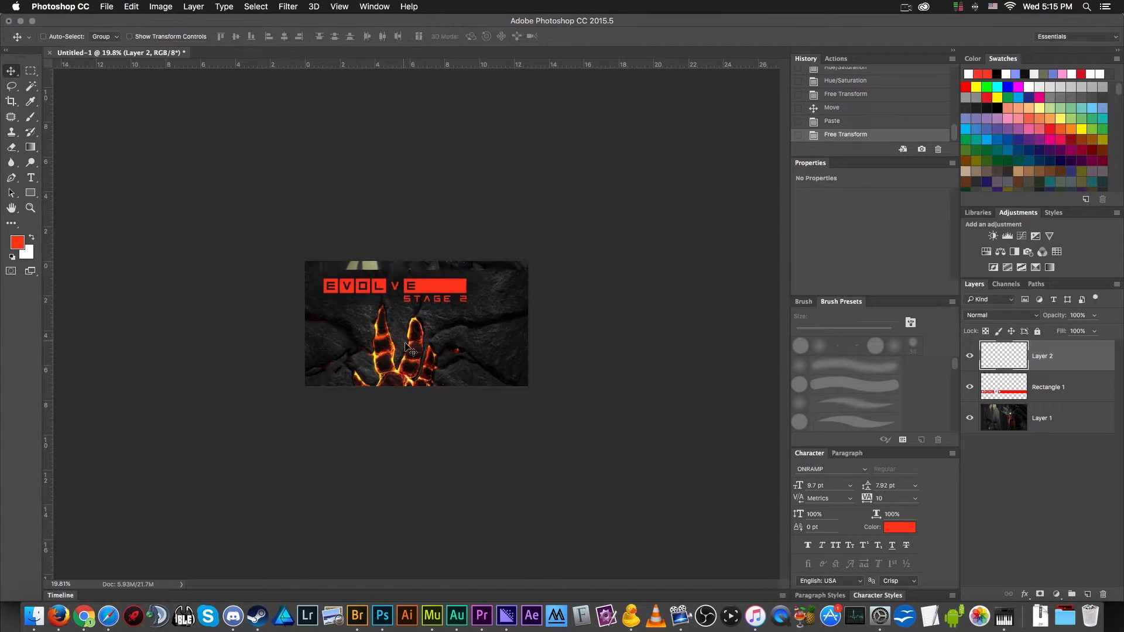
- Select all the red STAGE 2 characters on the pasted image with the Magic Wand at tolerance 32
scroll(404, 343, up, 5)
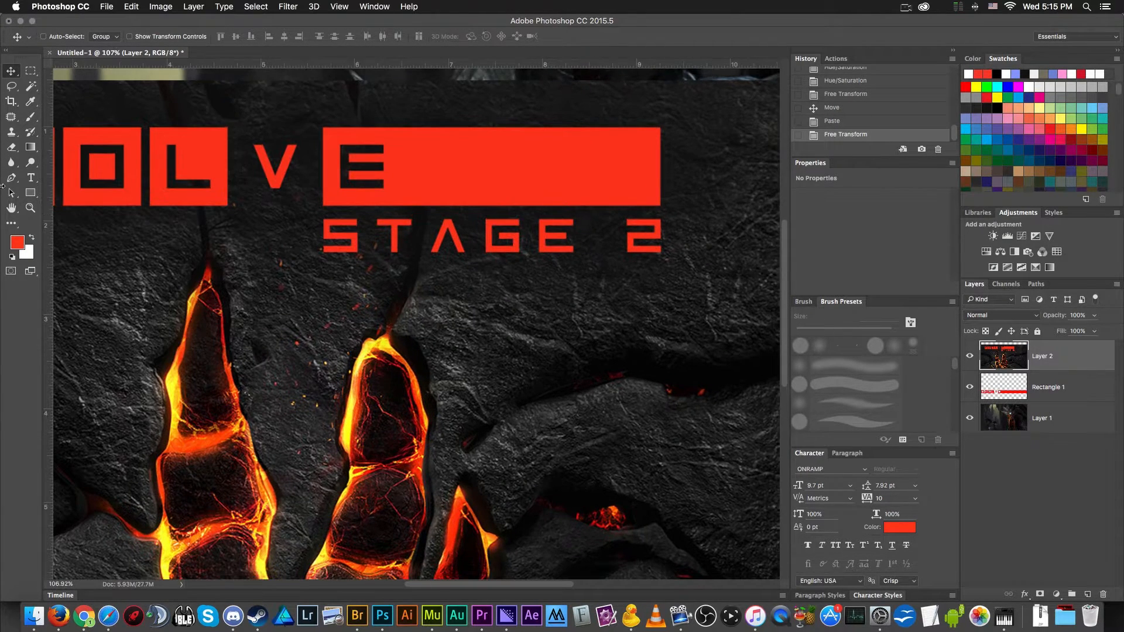
click(37, 88)
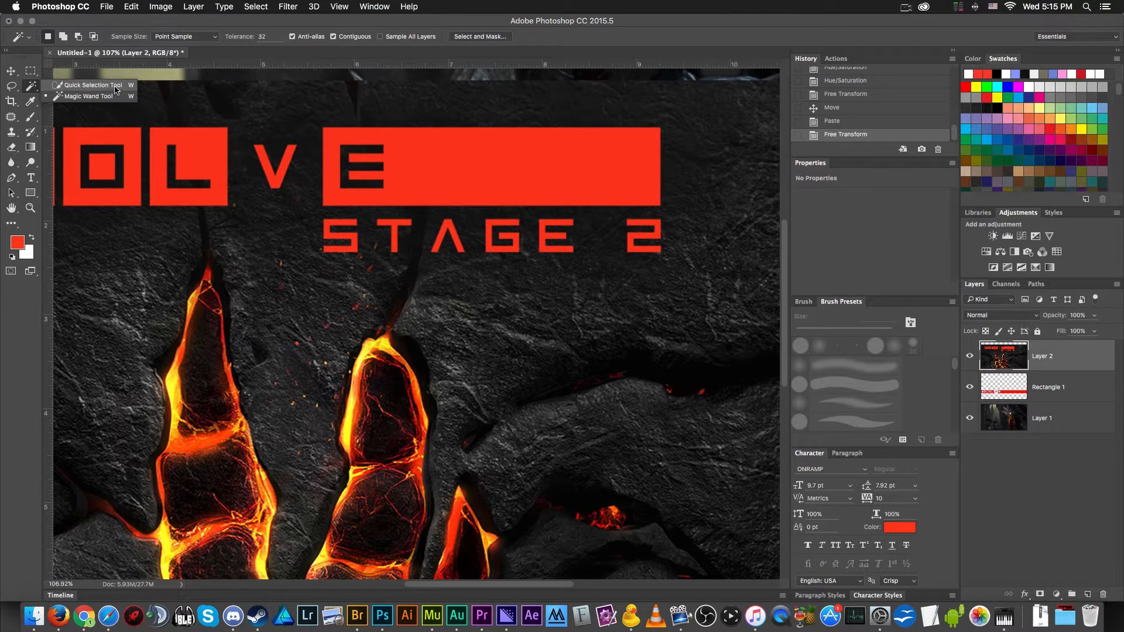
click(76, 97)
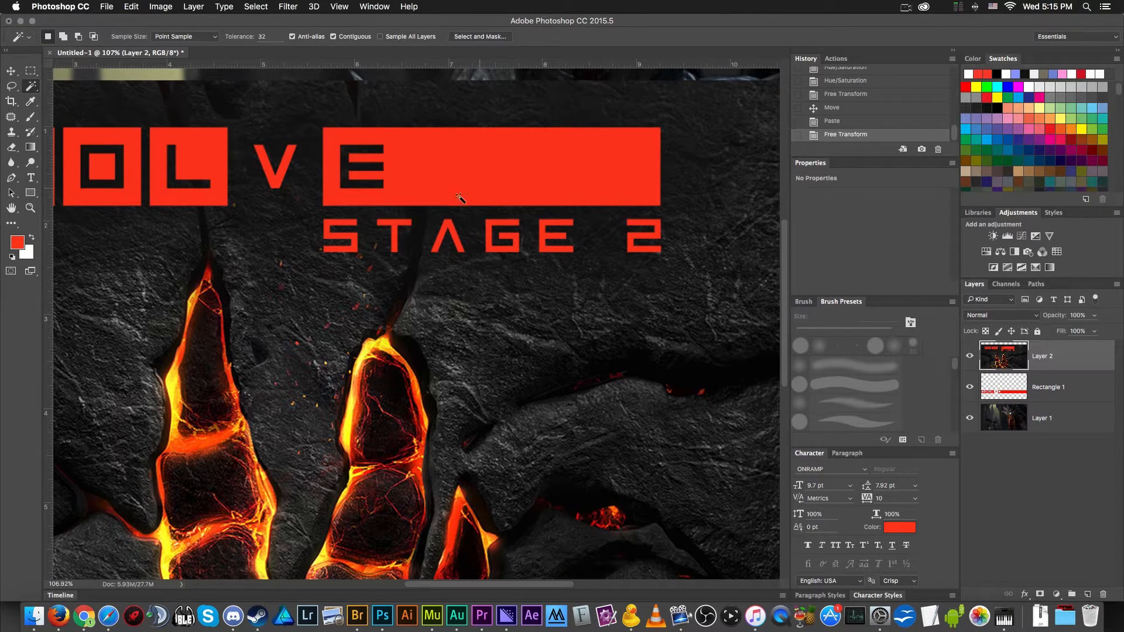
scroll(403, 232, up, 4)
click(297, 246)
shift+click(386, 241)
shift+click(509, 236)
shift+click(624, 274)
shift+click(720, 275)
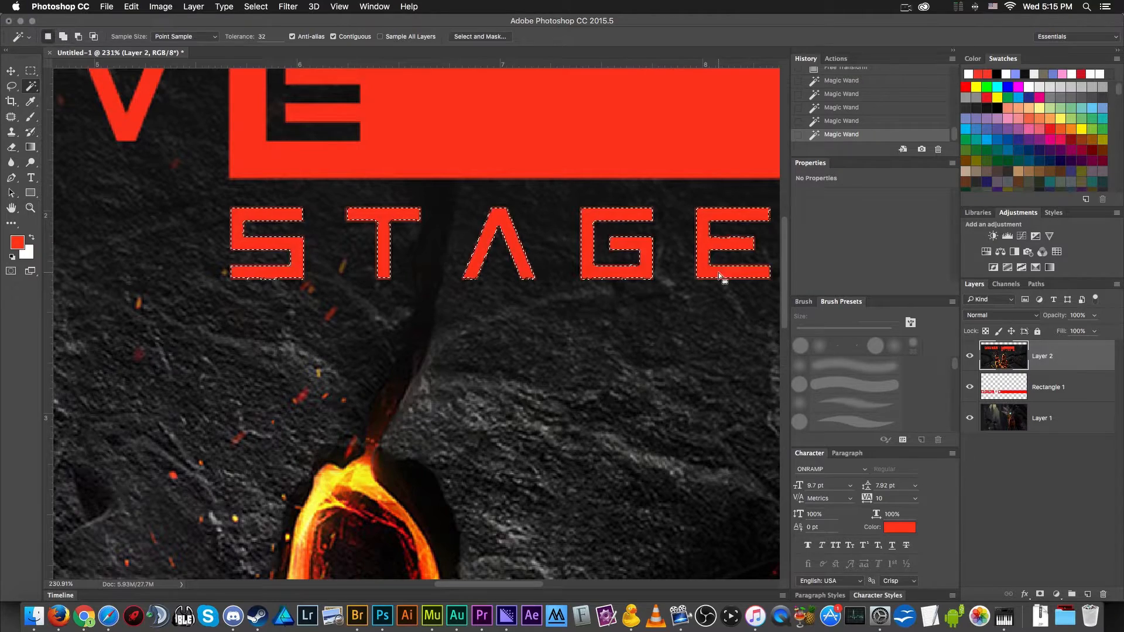
scroll(720, 275, down, 6)
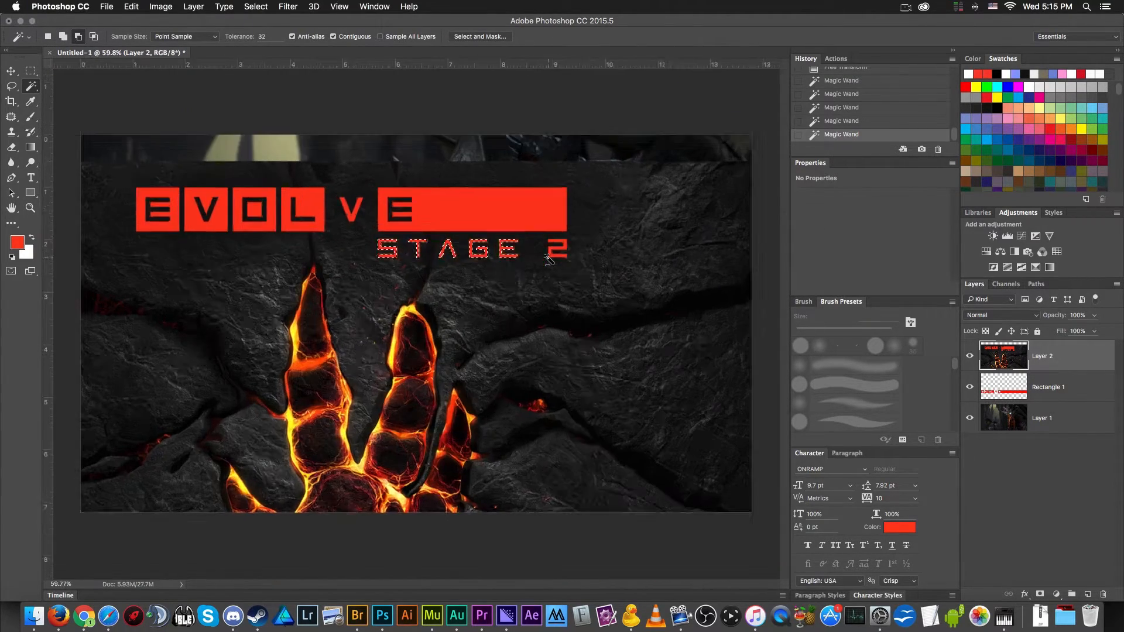
scroll(549, 259, up, 4)
shift+click(566, 240)
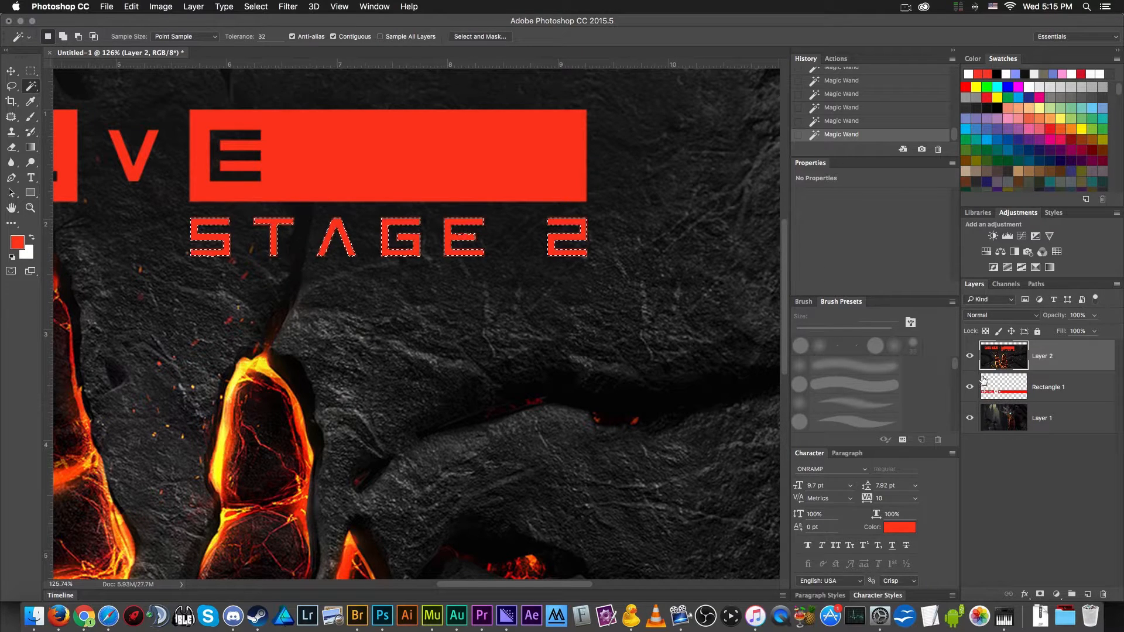
- Hide the handprint image layer, clear the selection and paste the copied STAGE 2 lettering as its own layer
click(969, 356)
scroll(602, 389, down, 4)
key(super+d)
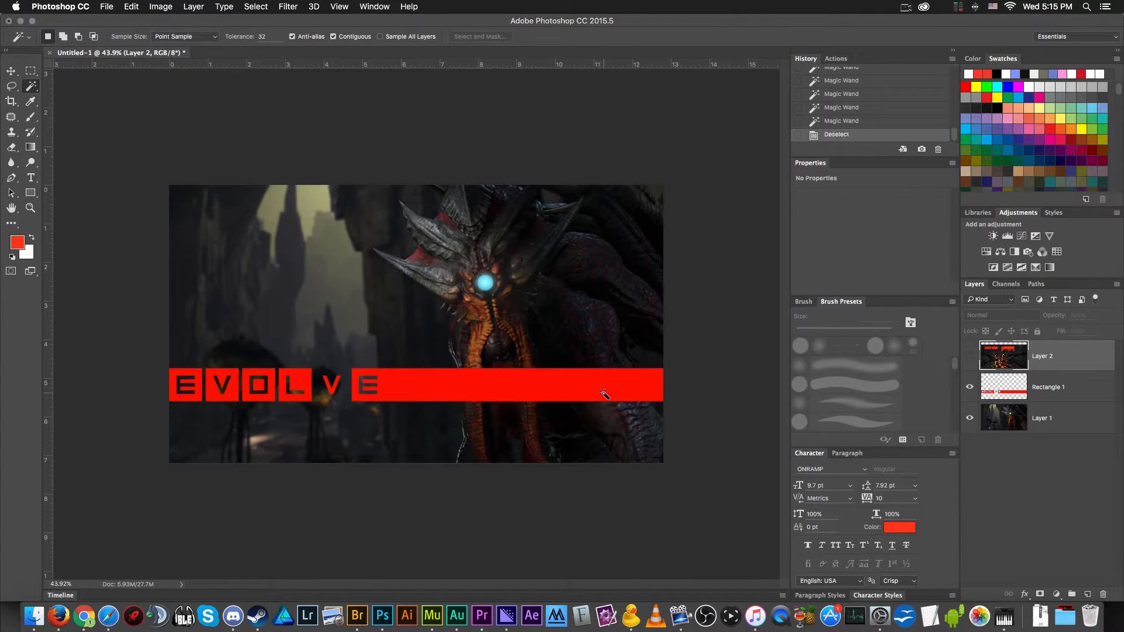
scroll(391, 309, up, 1)
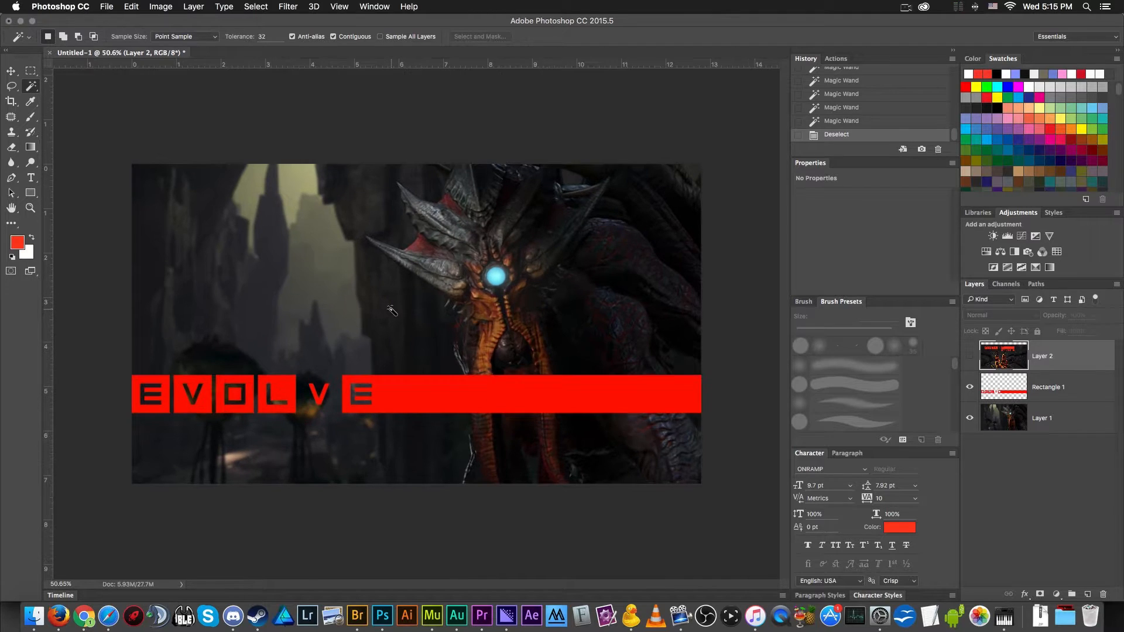
key(v)
scroll(391, 312, down, 1)
key(super+v)
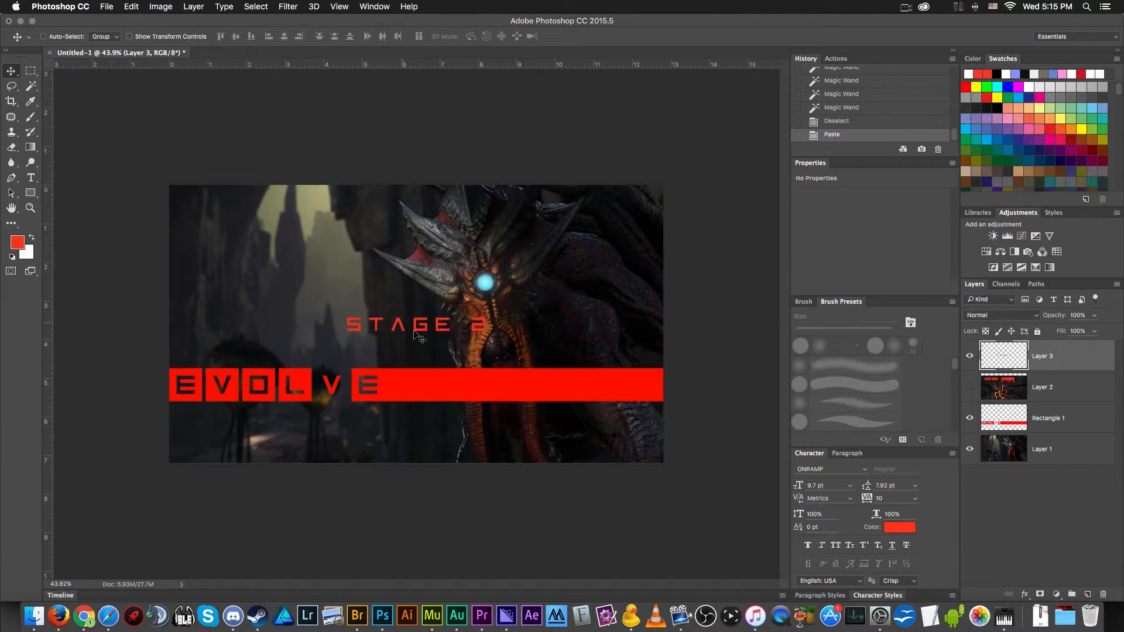
- Enlarge the STAGE 2 lettering to about 143% with Free Transform and place it below the red Evolve bar
drag(426, 332, 442, 436)
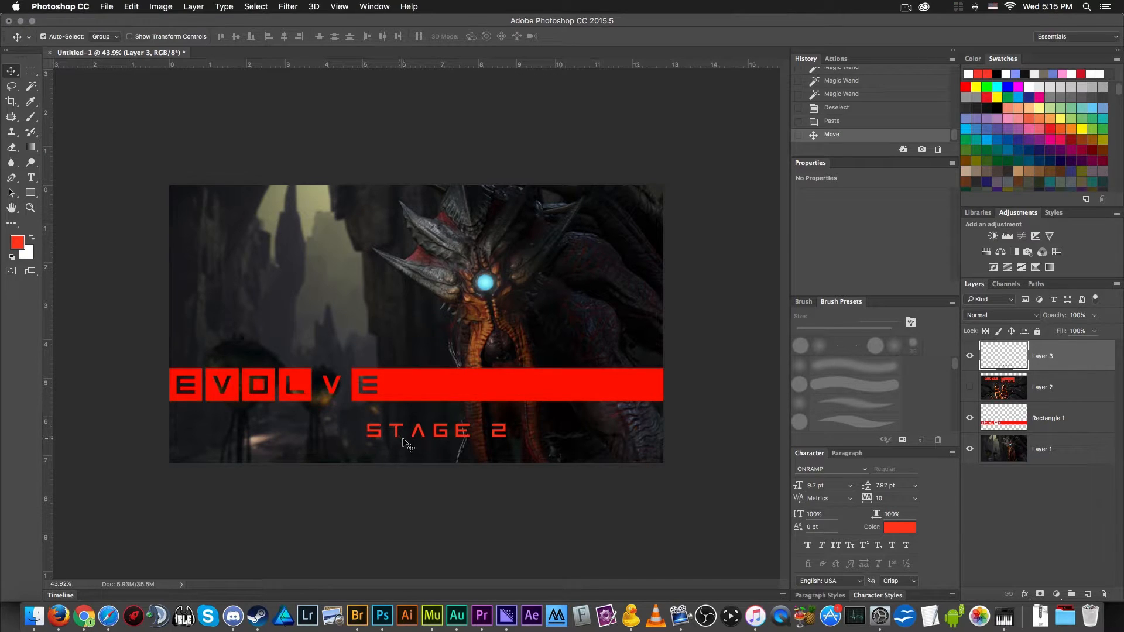
key(super+t)
drag(505, 420, 674, 354)
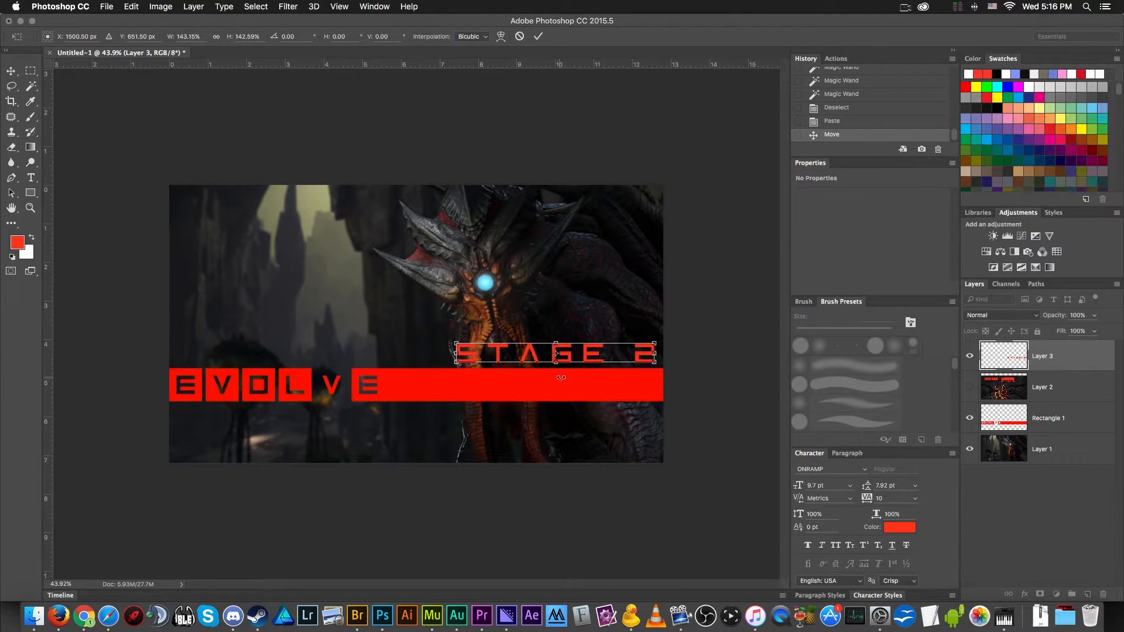
drag(593, 358, 512, 418)
key(Return)
- Nudge the STAGE 2 lettering so it starts under the left edge of the bar's final E block with a small gap
key(shift+Right)
key(shift+Right)
key(shift+Down)
key(shift+Down)
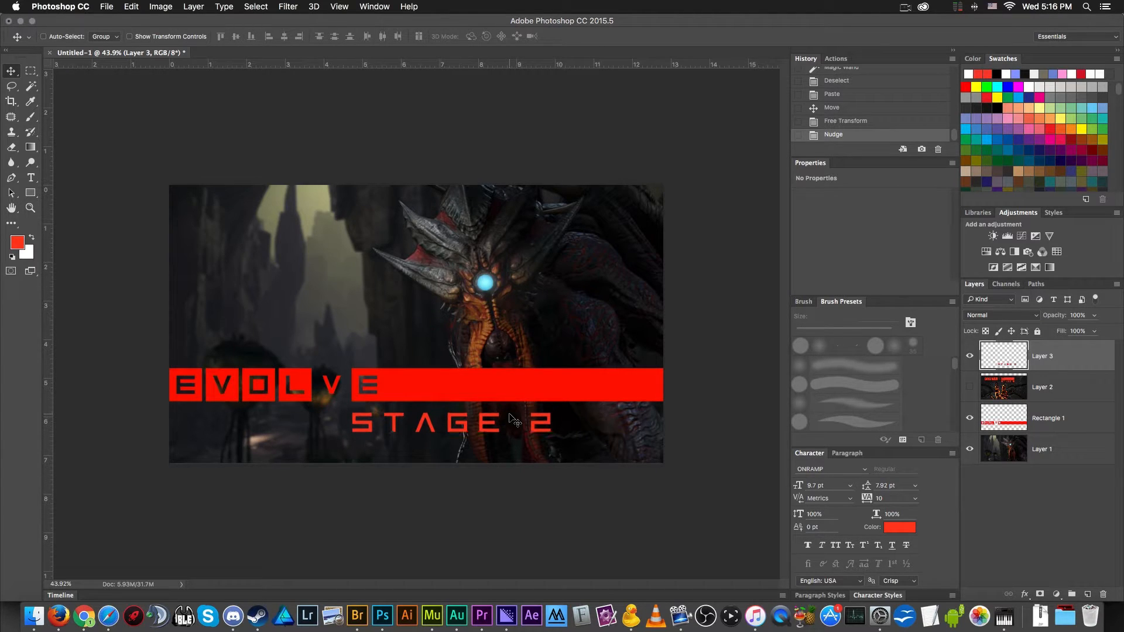
key(shift+Up)
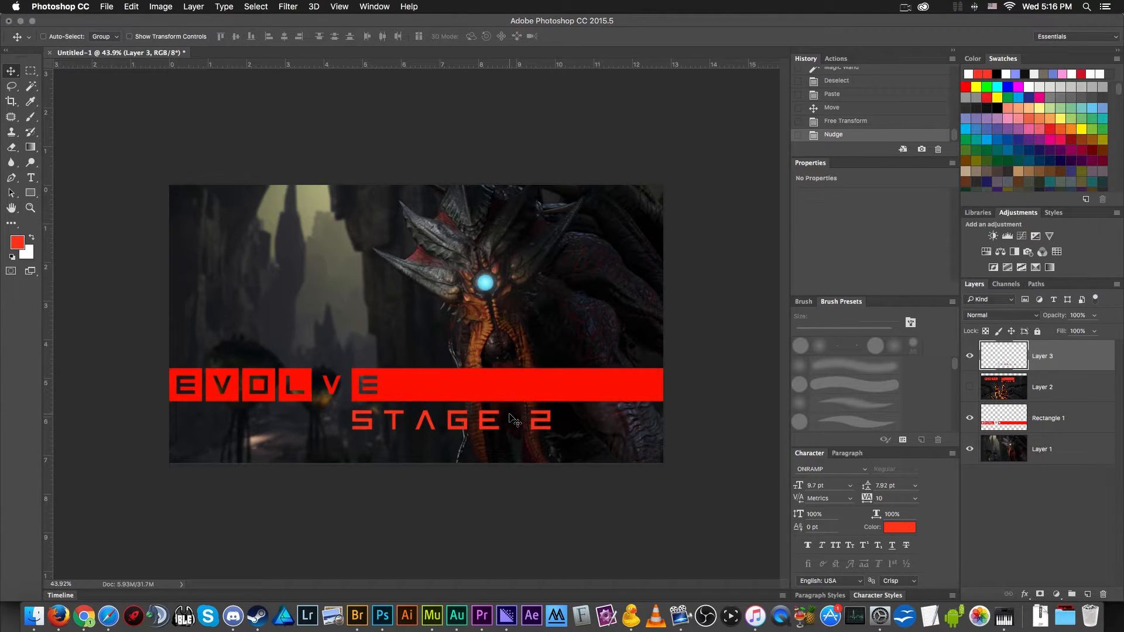
- Apply Hue/Saturation to the STAGE 2 lettering, adjusting its red to match the Evolve bar
key(super+u)
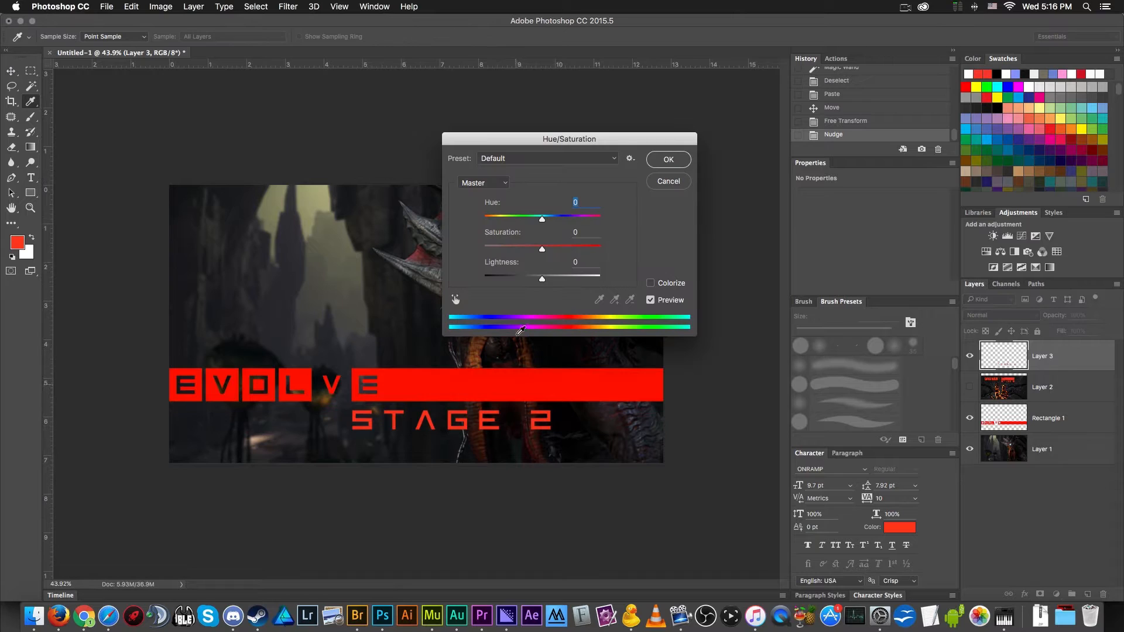
drag(542, 276, 564, 252)
click(672, 161)
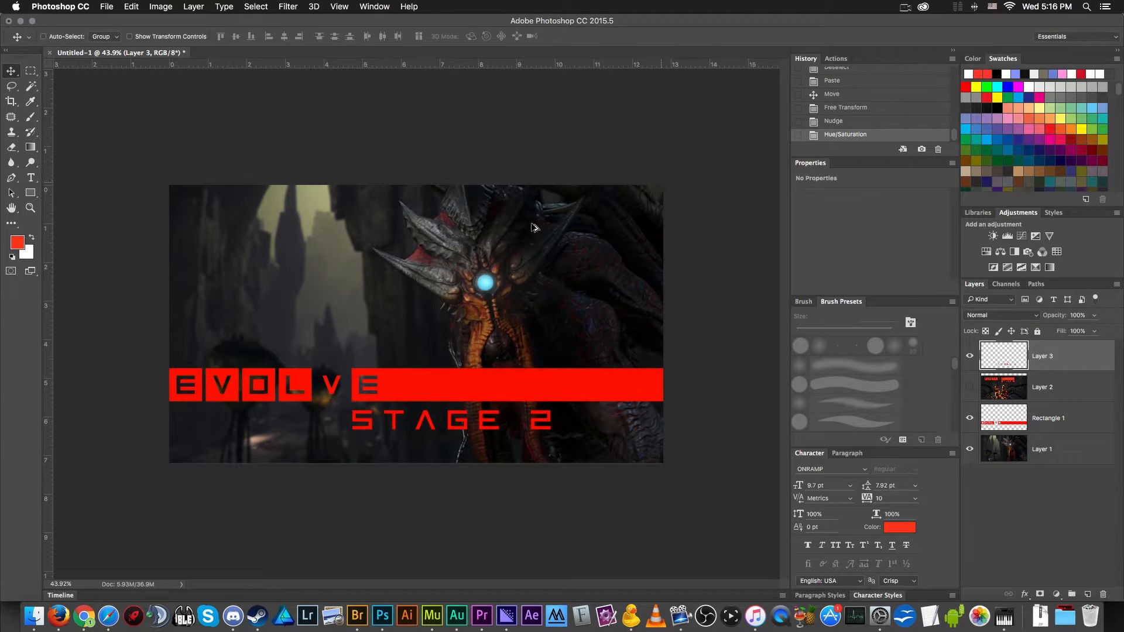
- Fine-tune the STAGE 2 lettering's position and check its left edge closely against the left edge of the final E block
scroll(427, 243, down, 5)
scroll(427, 242, up, 5)
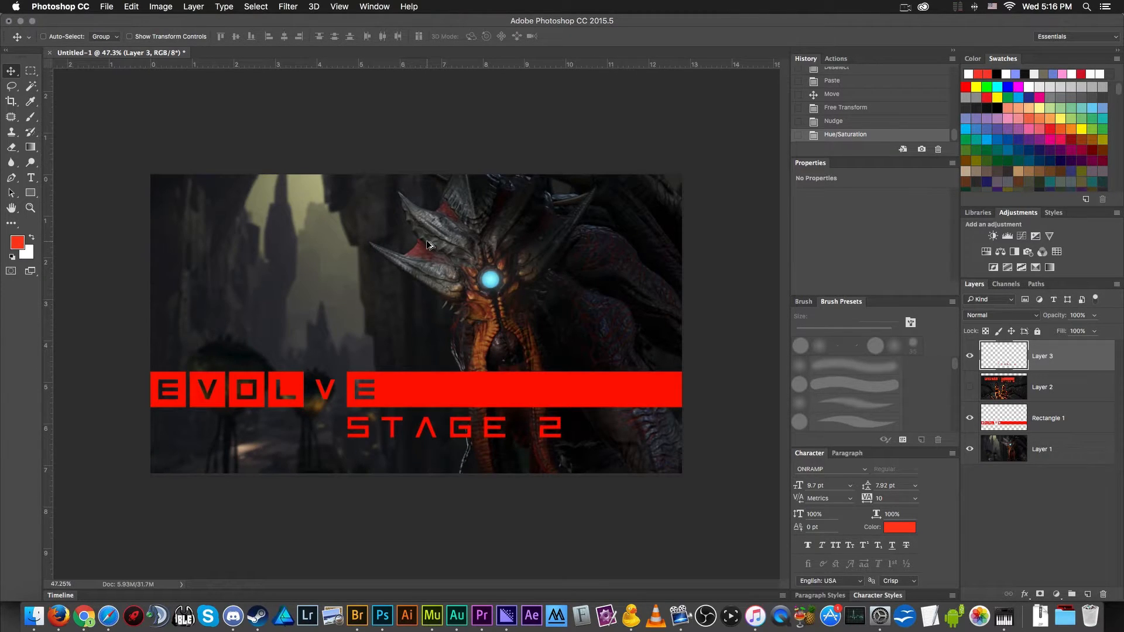
key(Up)
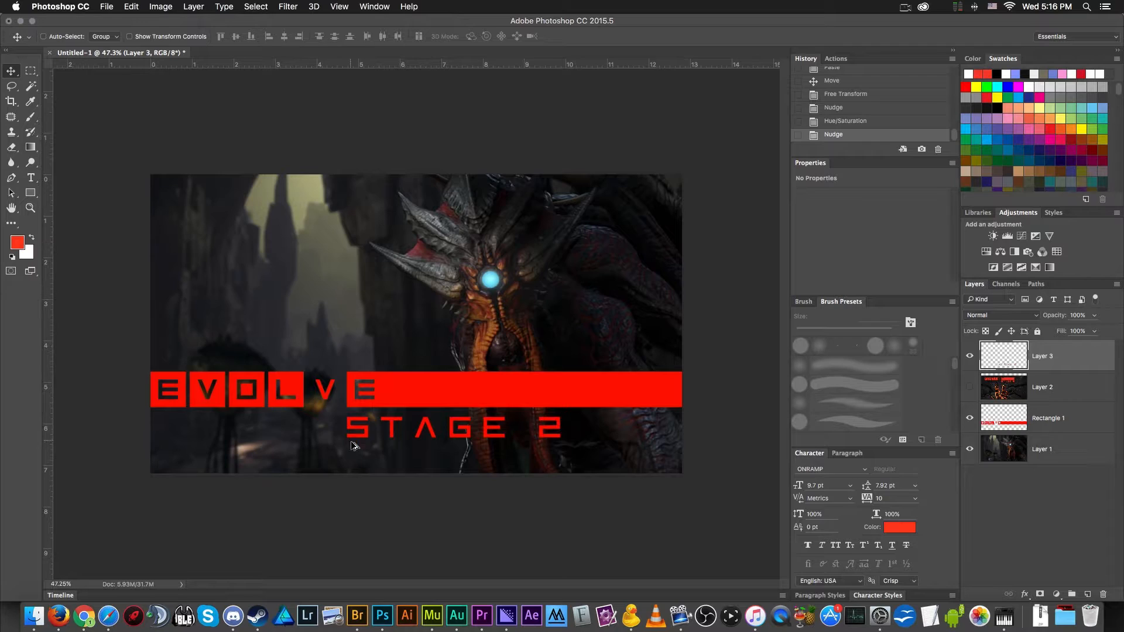
scroll(337, 440, up, 8)
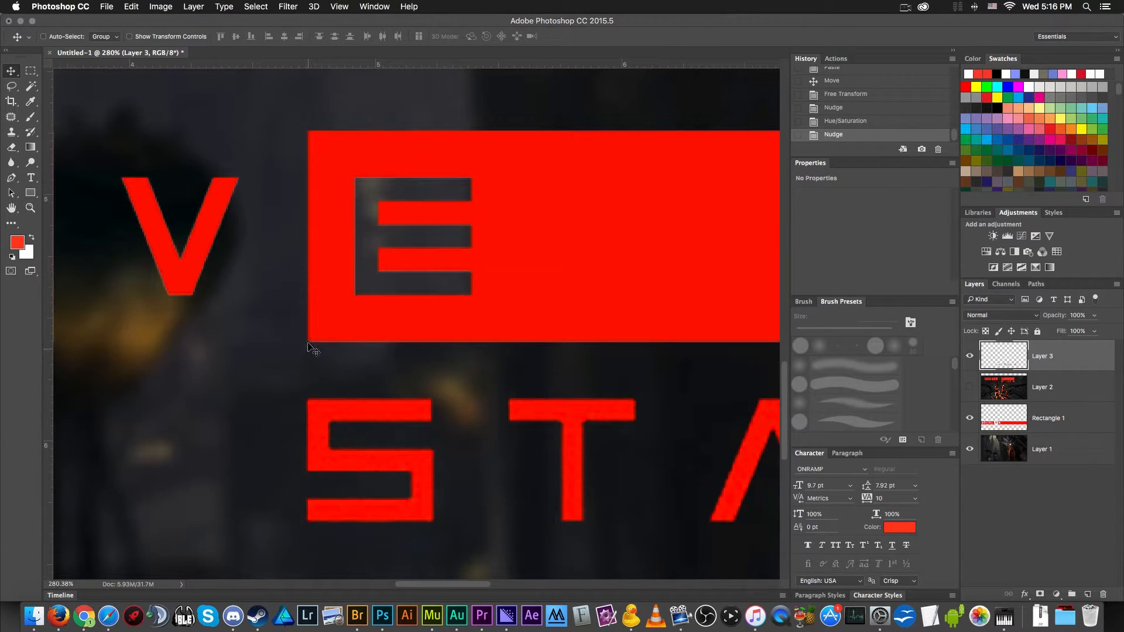
drag(324, 419, 325, 419)
scroll(209, 449, down, 8)
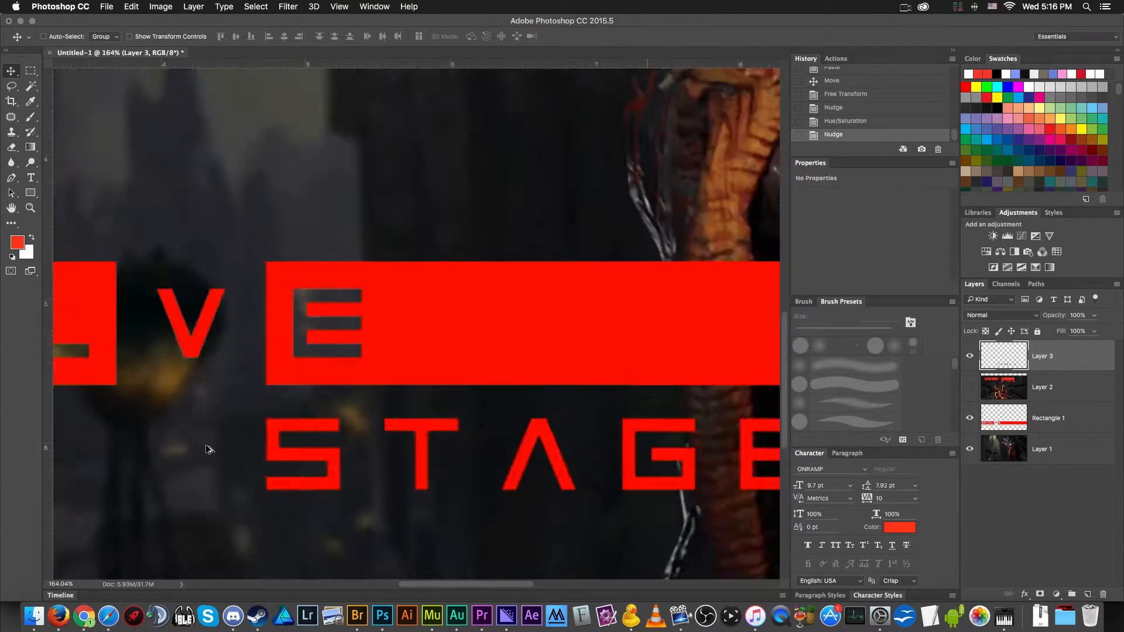
scroll(209, 450, down, 1)
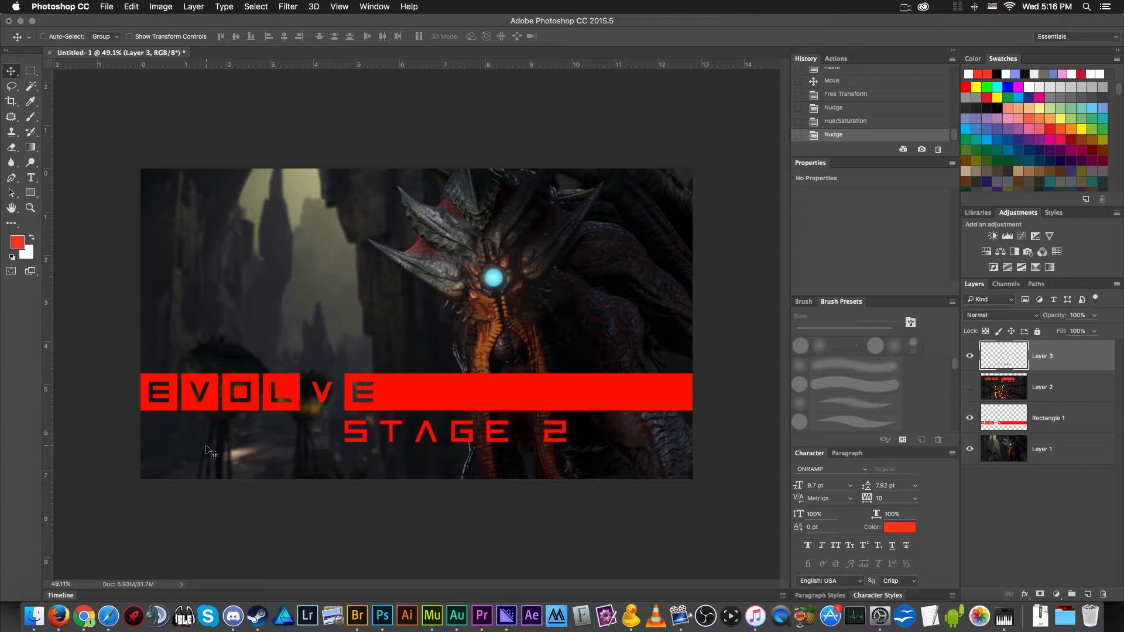
- Scale the STAGE 2 lettering down to about 91% with Free Transform, keeping its left edge aligned with the final E block
key(super+t)
drag(565, 443, 547, 439)
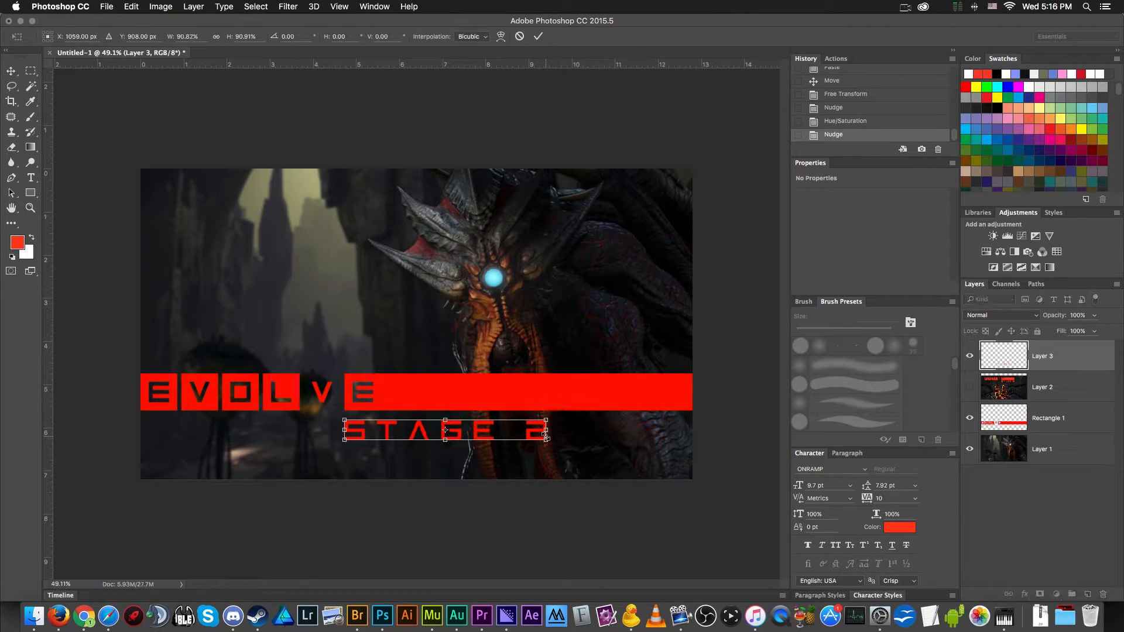
key(Return)
- Select the STAGE 2 lettering and Evolve bar layers together and nudge them down about 30 px
key(super+minus)
key(super+minus)
key(super+minus)
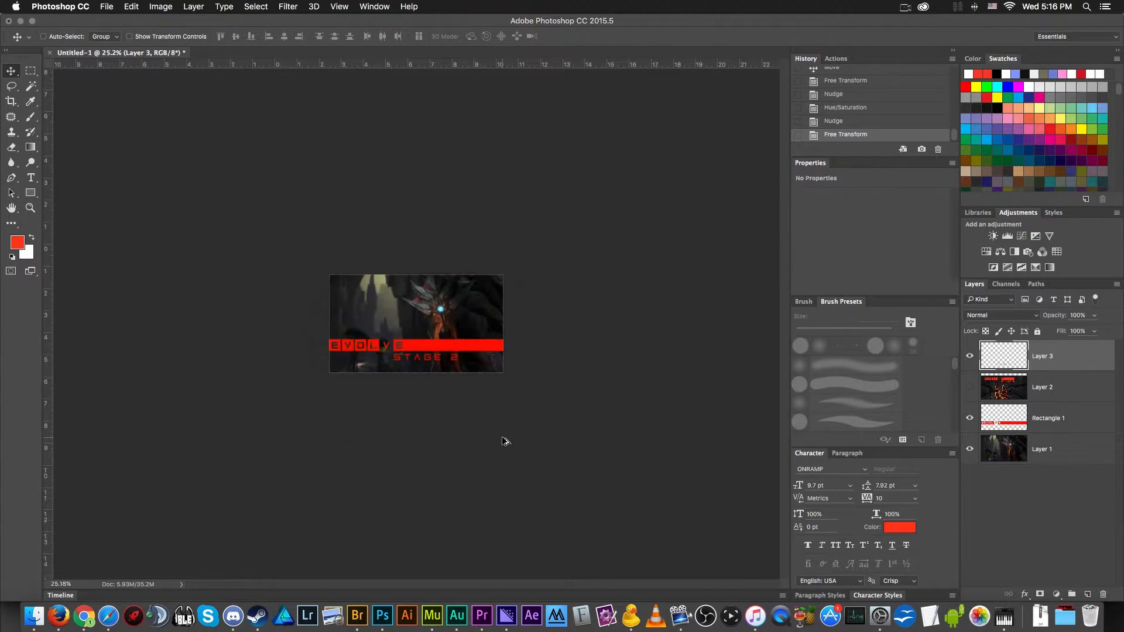
key(super+plus)
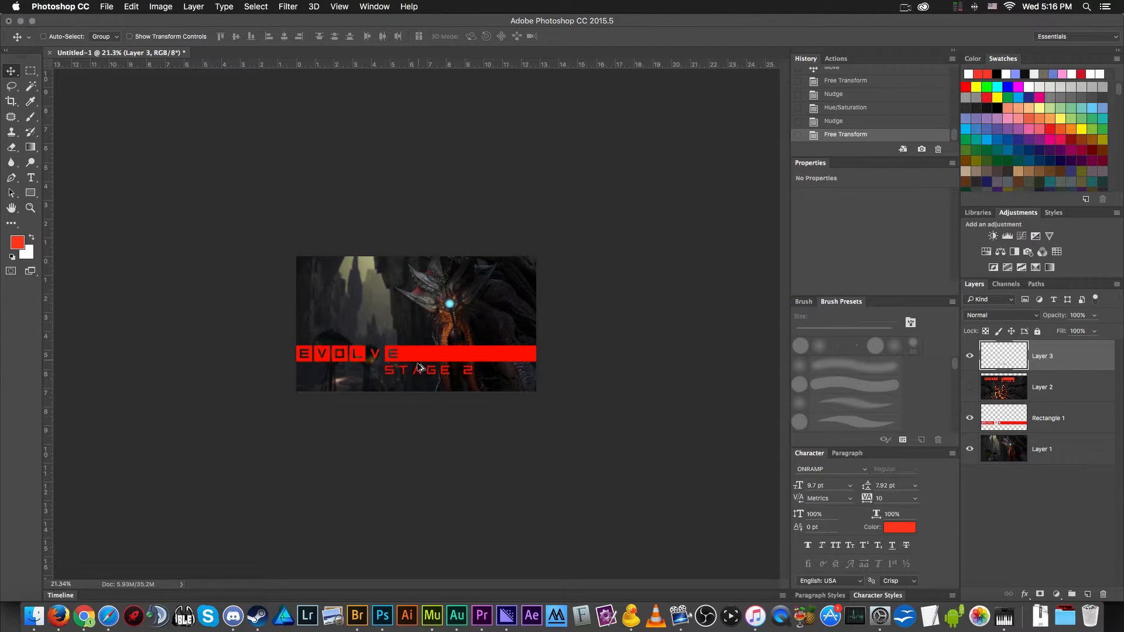
key(super+0)
scroll(500, 325, down, 4)
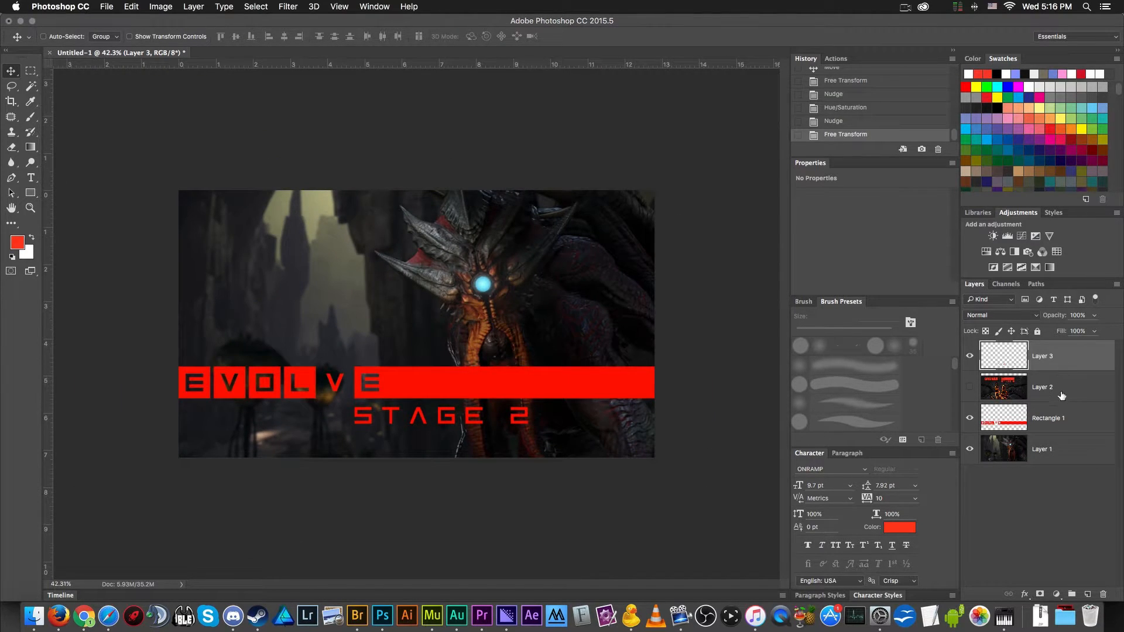
super+click(1049, 417)
key(shift+Down)
key(shift+Down)
key(shift+Down)
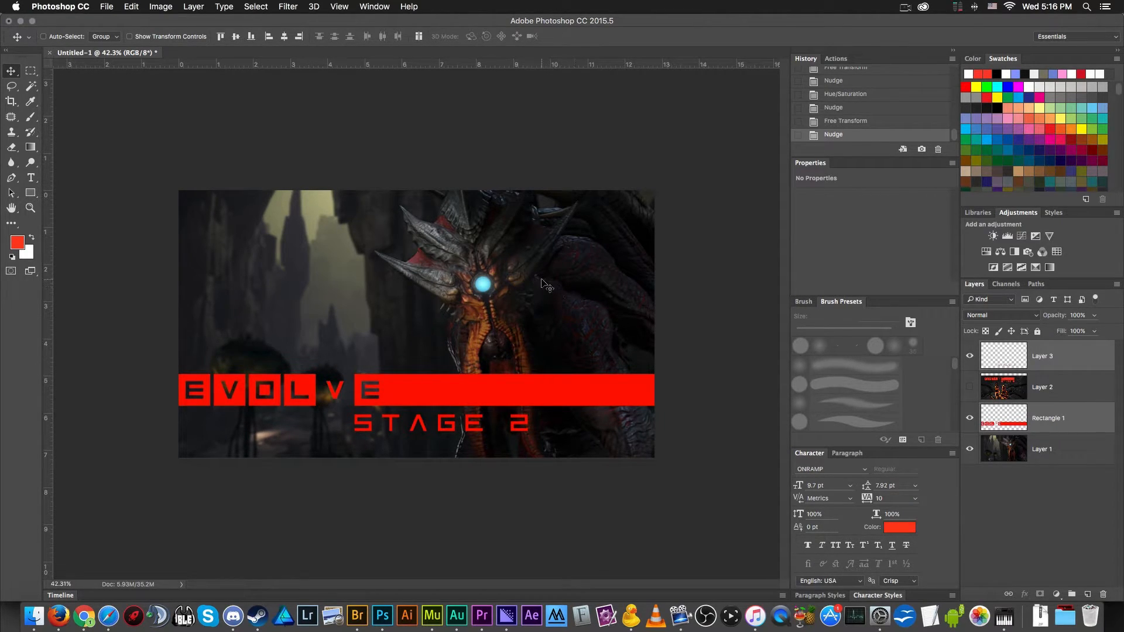
- Add a Curves adjustment layer directly above the Kraken background and enlarge the Properties area until the full curve graph shows
click(1083, 458)
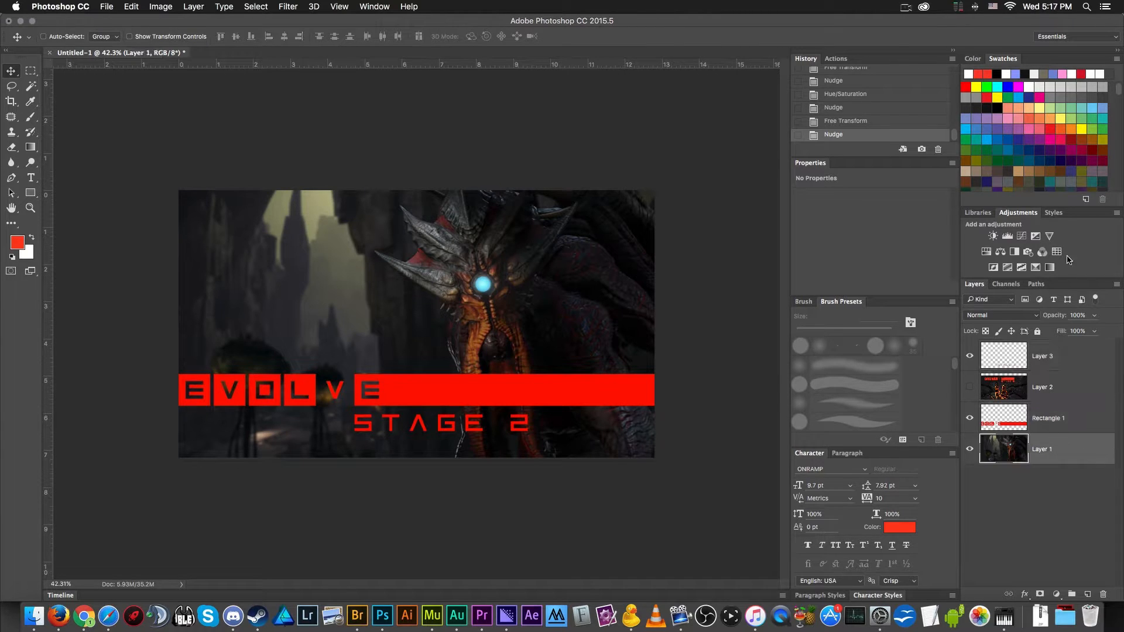
click(1022, 236)
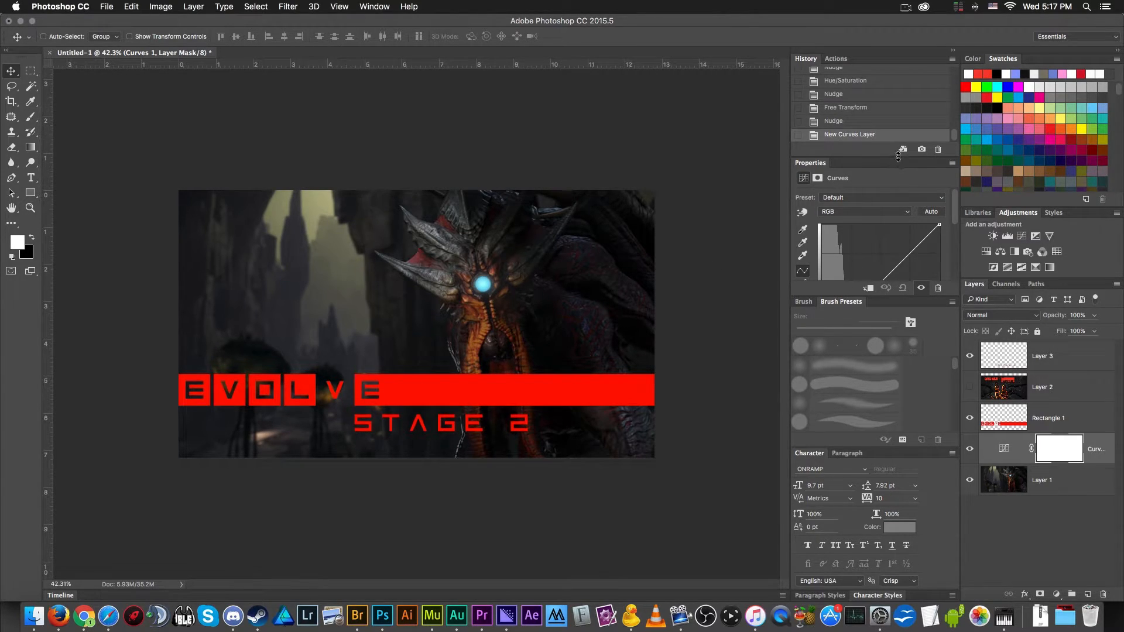
drag(898, 155, 899, 128)
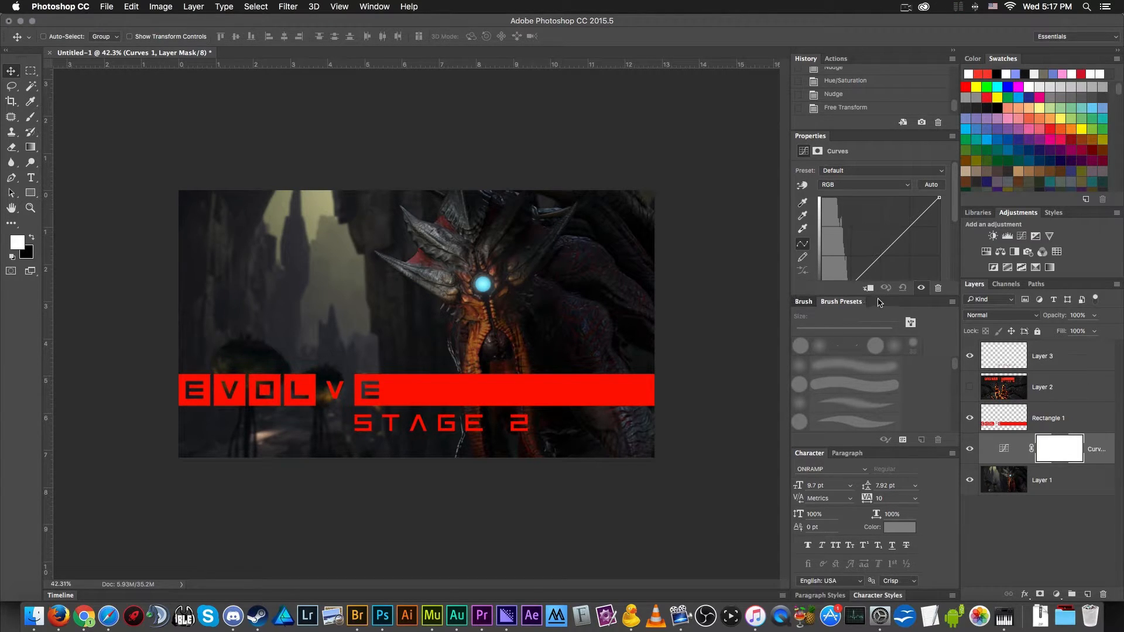
click(813, 302)
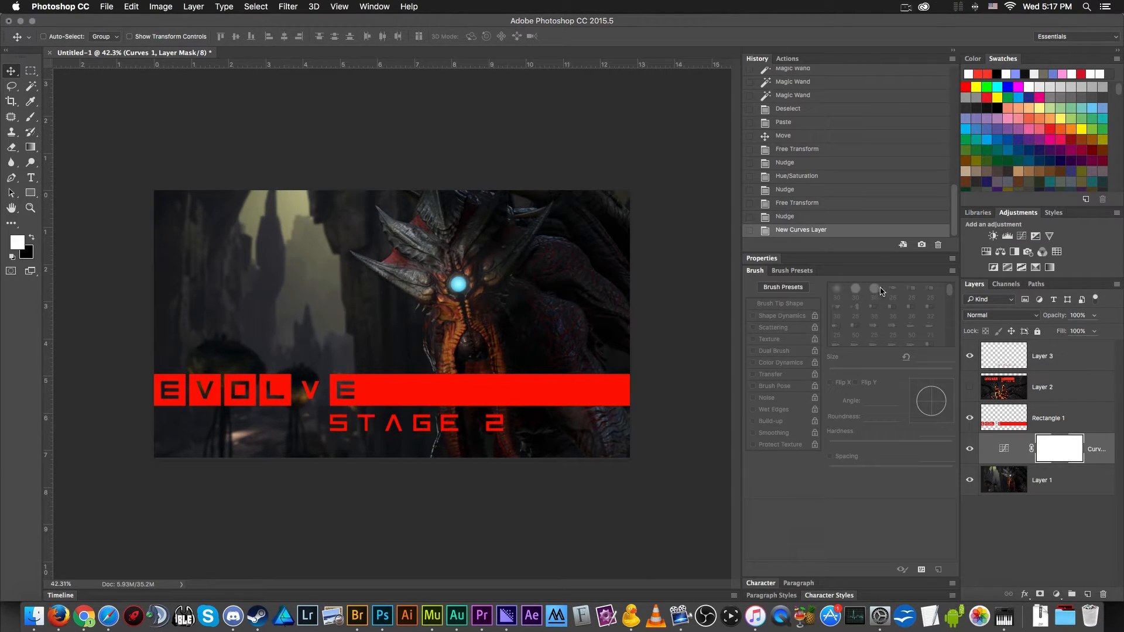
click(789, 271)
click(766, 260)
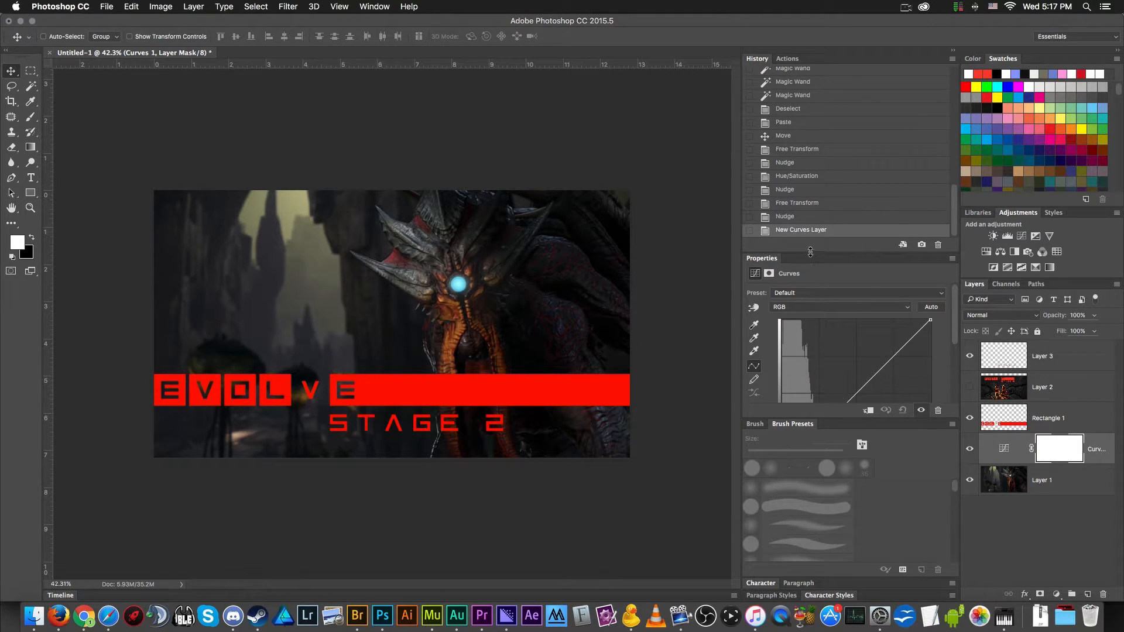
drag(811, 251, 810, 130)
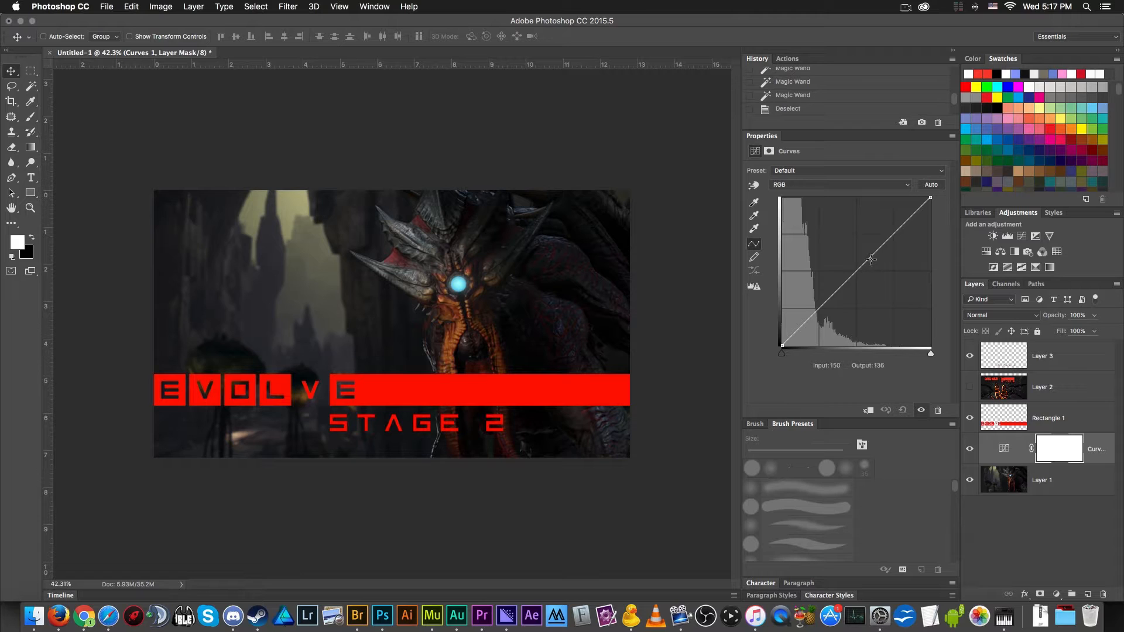
- Shape the RGB curve for stronger contrast, with a highlight point near input 154, output 227 and a shadow point at input 43, output 48
drag(872, 254, 872, 243)
drag(812, 306, 812, 311)
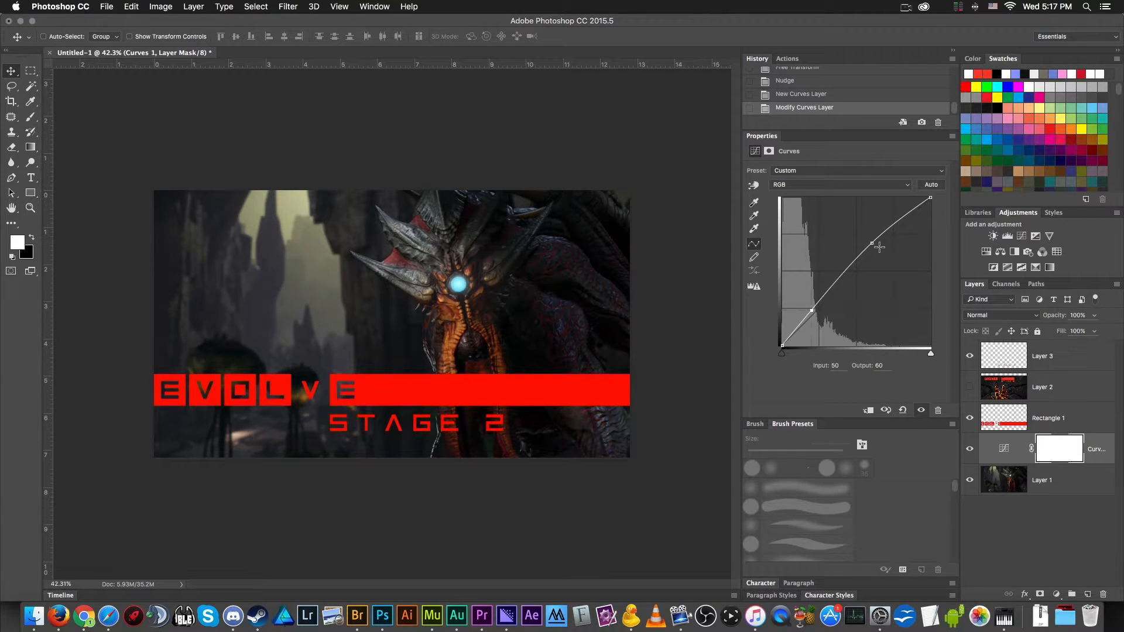
drag(871, 243, 871, 212)
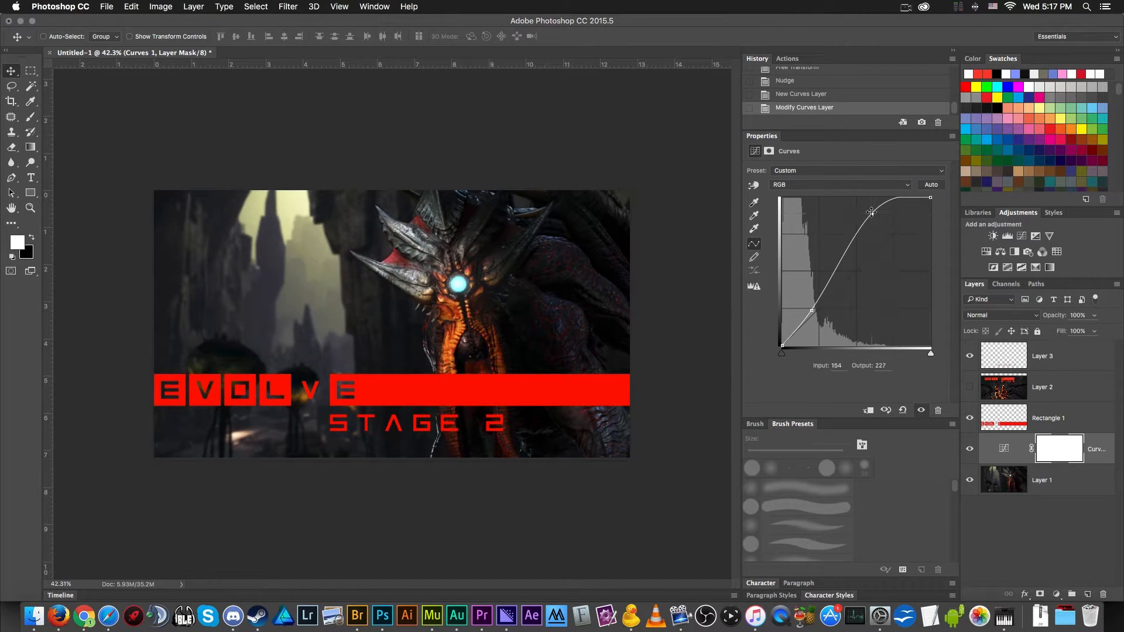
scroll(456, 303, down, 4)
scroll(433, 300, up, 3)
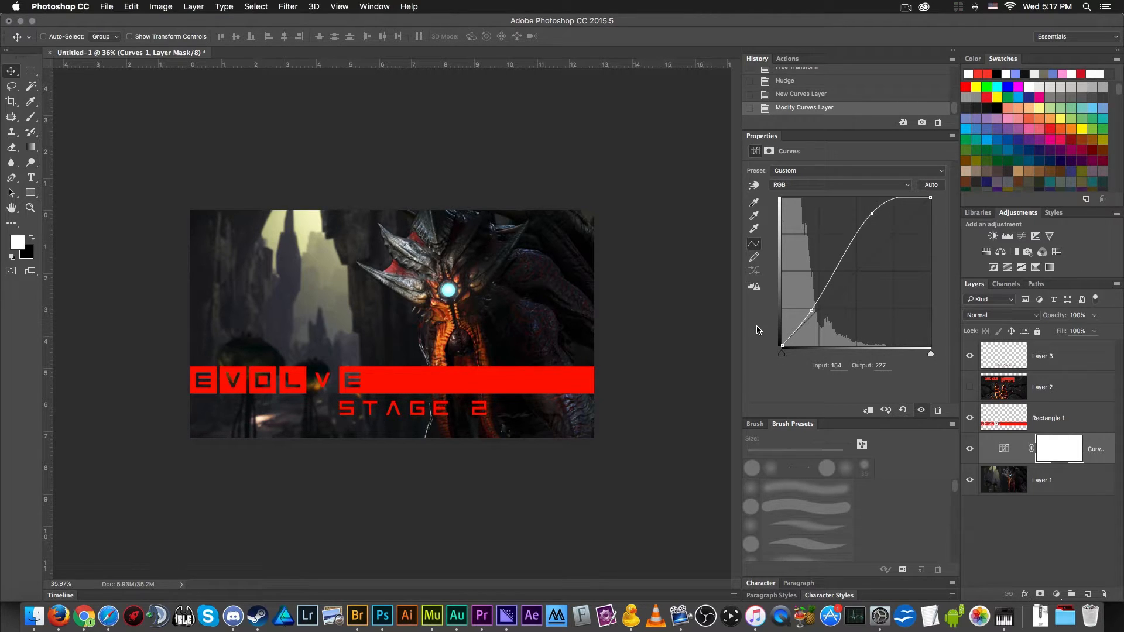
click(756, 289)
mouse_move(870, 218)
mouse_down()
mouse_move(878, 226)
mouse_move(872, 211)
mouse_up()
mouse_move(812, 309)
mouse_down()
mouse_move(806, 331)
mouse_move(808, 316)
mouse_up()
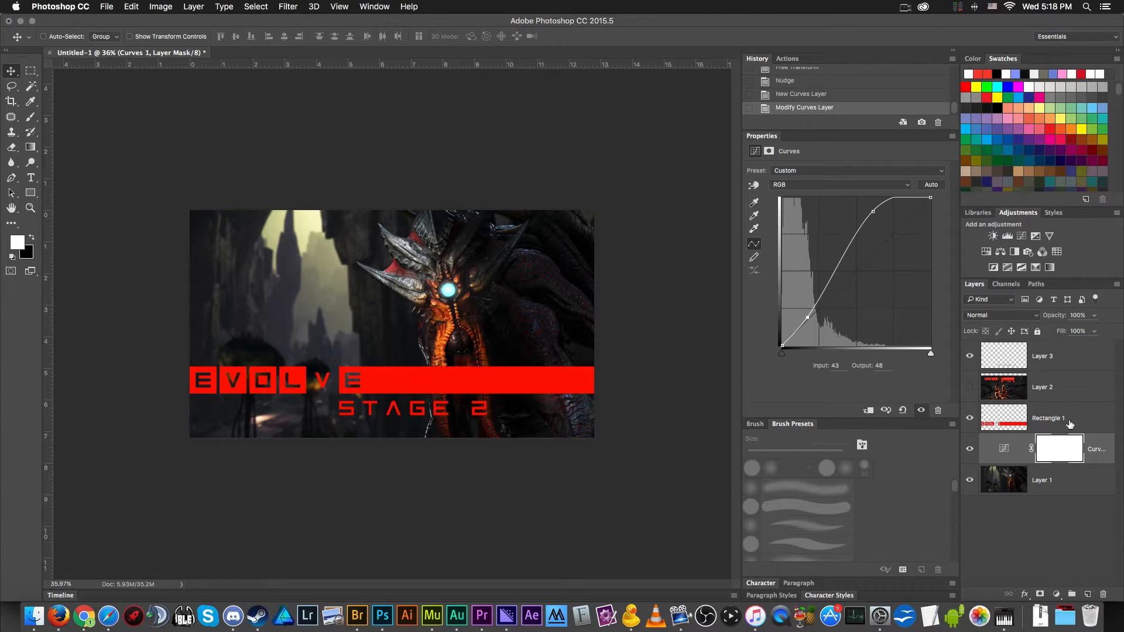
- Add a Brightness/Contrast adjustment layer directly above the Kraken background with brightness 15 and contrast 16
click(1073, 487)
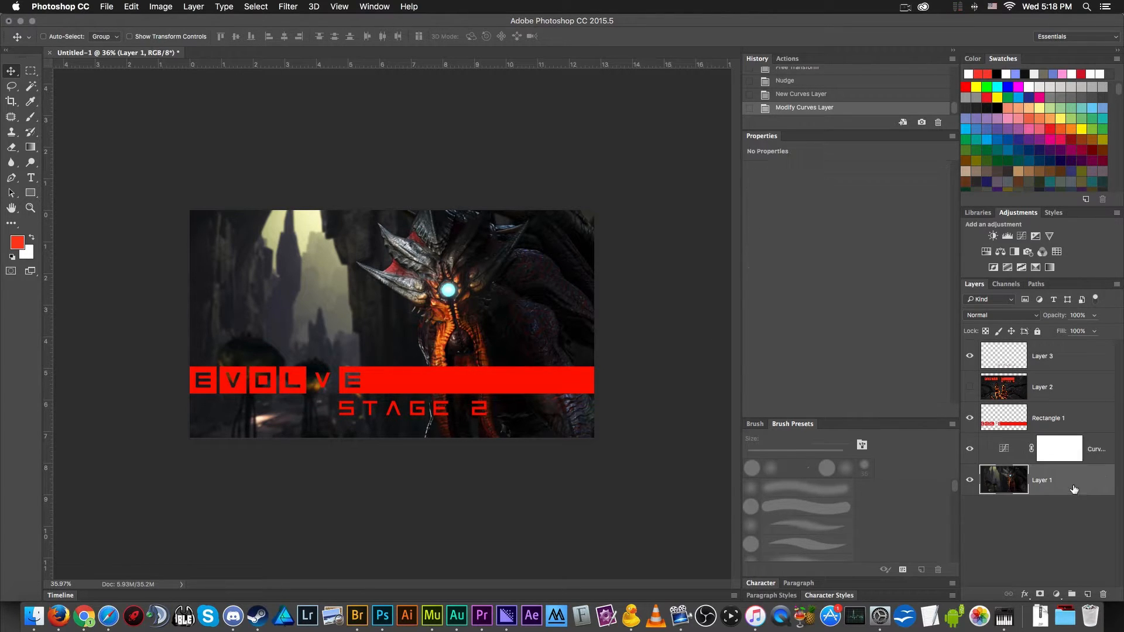
click(993, 237)
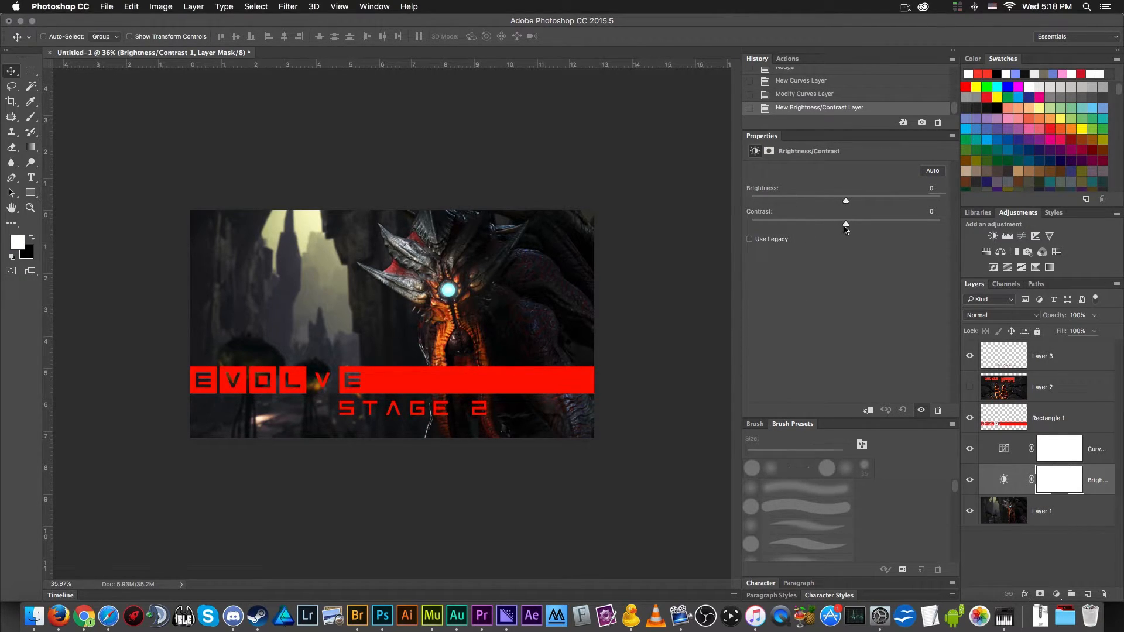
drag(846, 226, 855, 204)
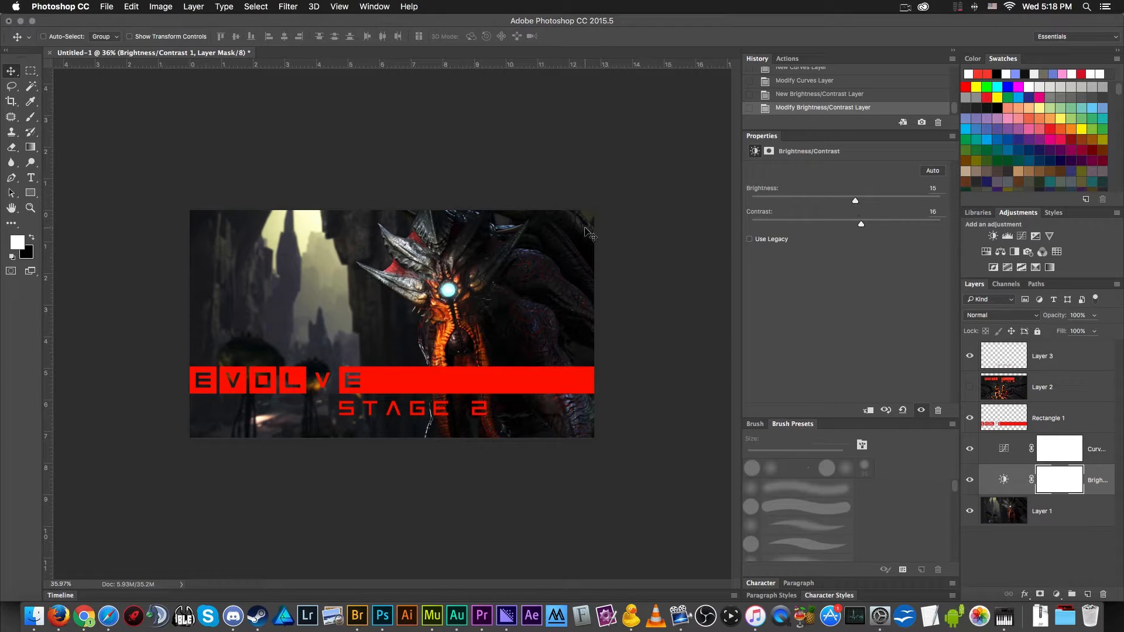
scroll(577, 244, down, 5)
scroll(442, 258, up, 5)
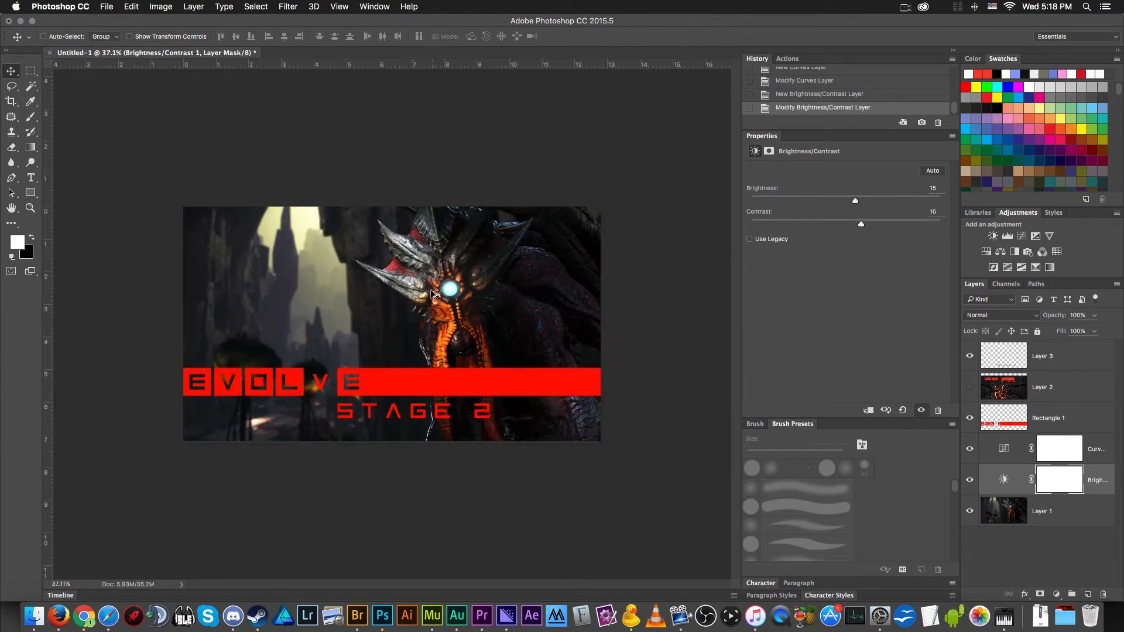
- Sample the Evolve bar's red and add a 72 pt ONRAMP text reading 1 above the bar, beside the Kraken
key(i)
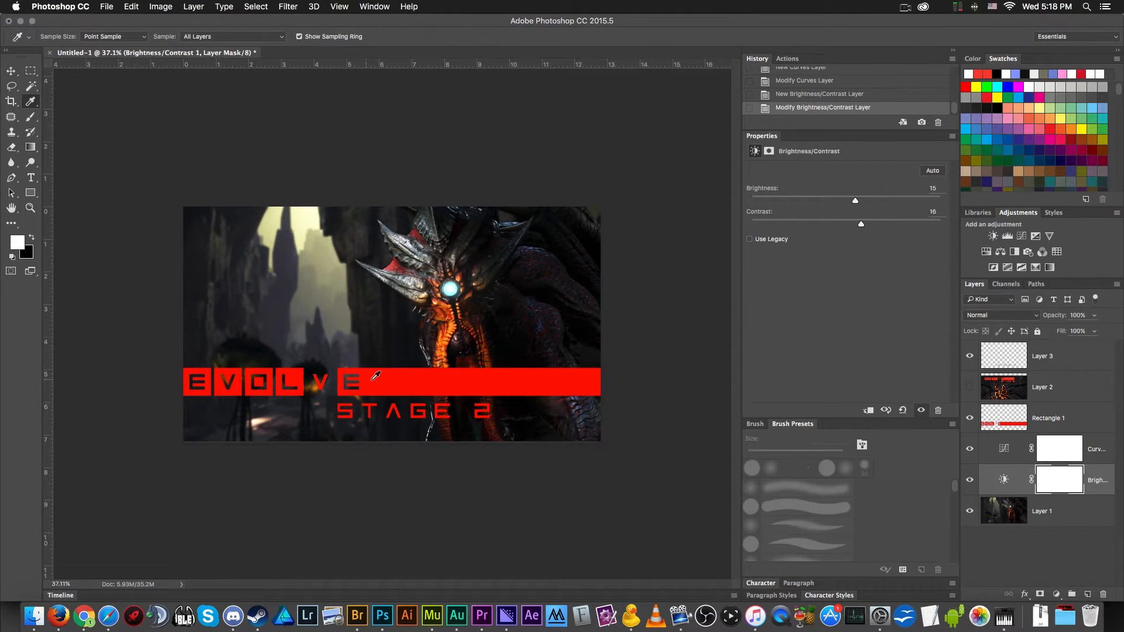
click(1073, 387)
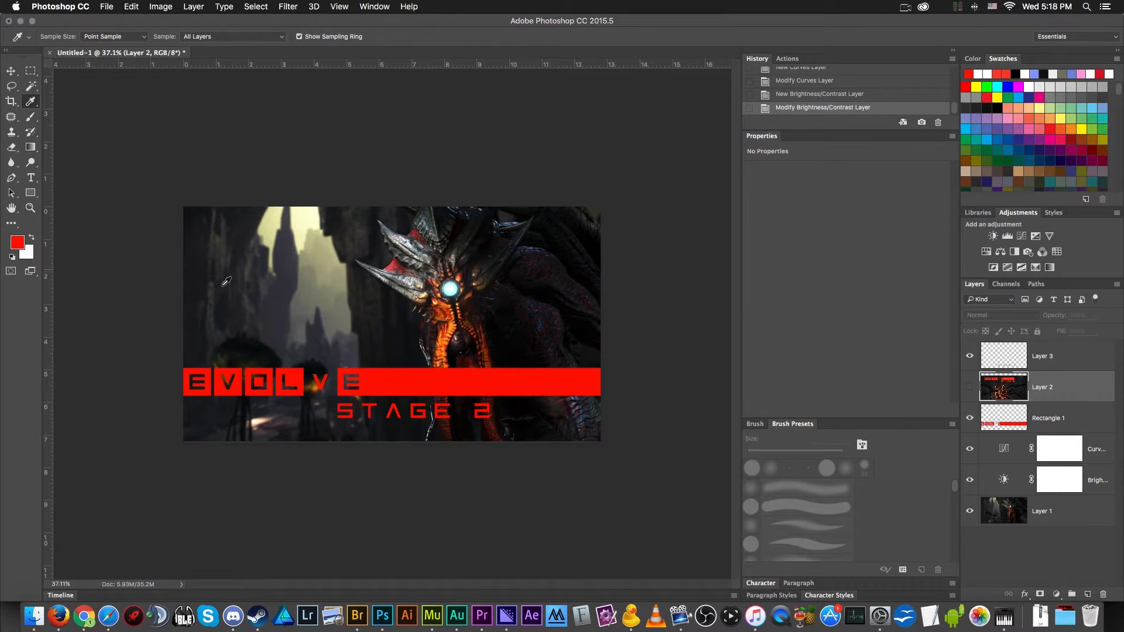
key(t)
click(233, 267)
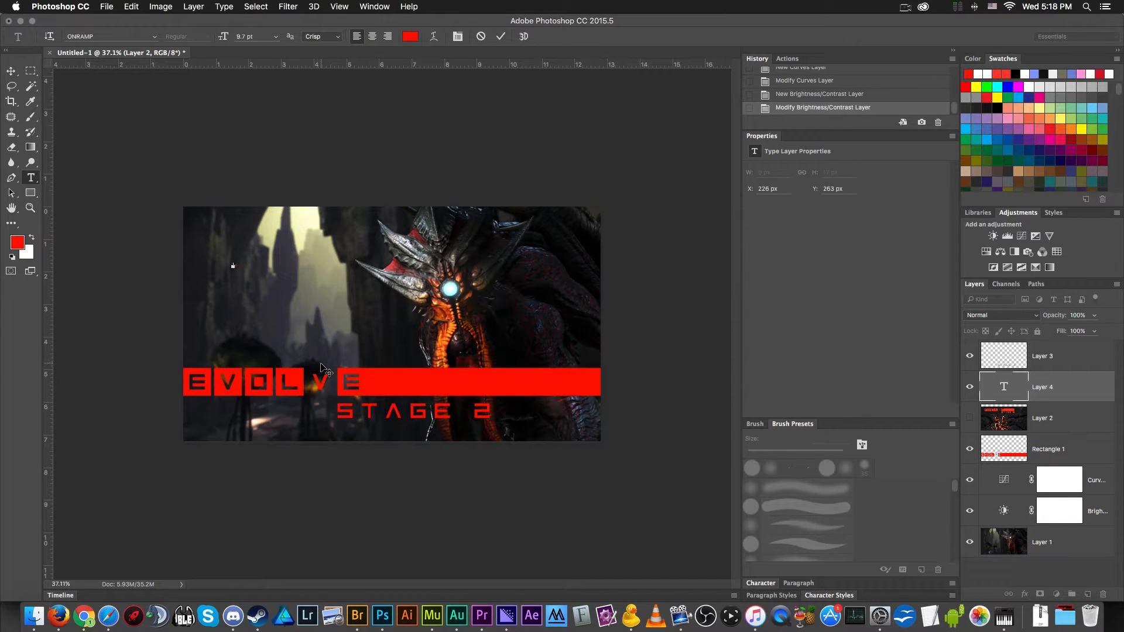
key(Escape)
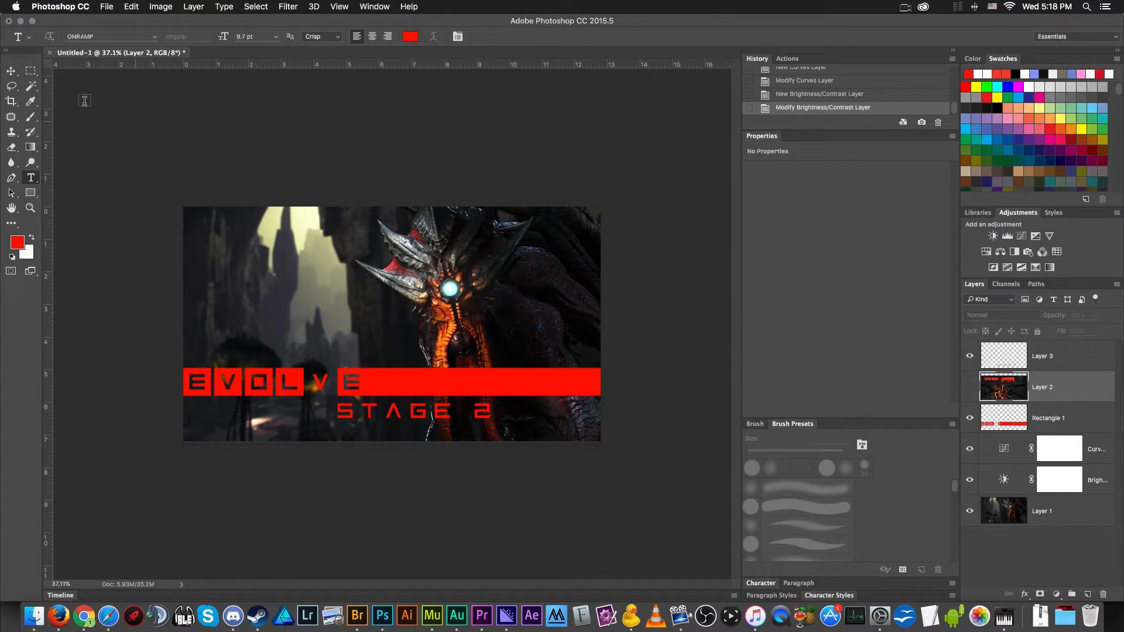
click(243, 255)
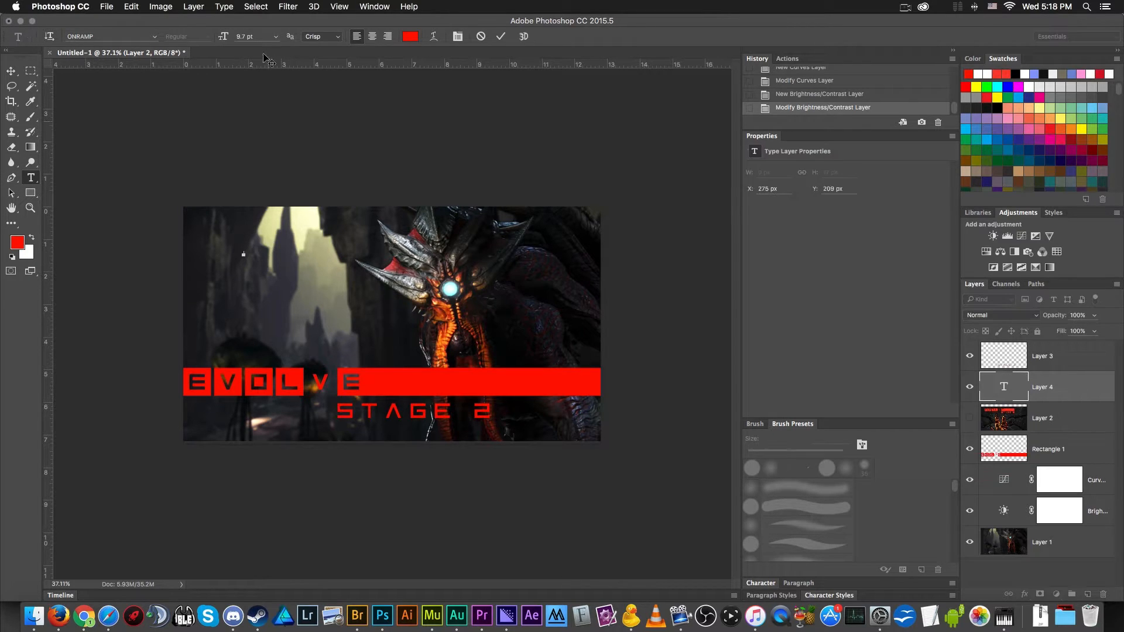
click(276, 37)
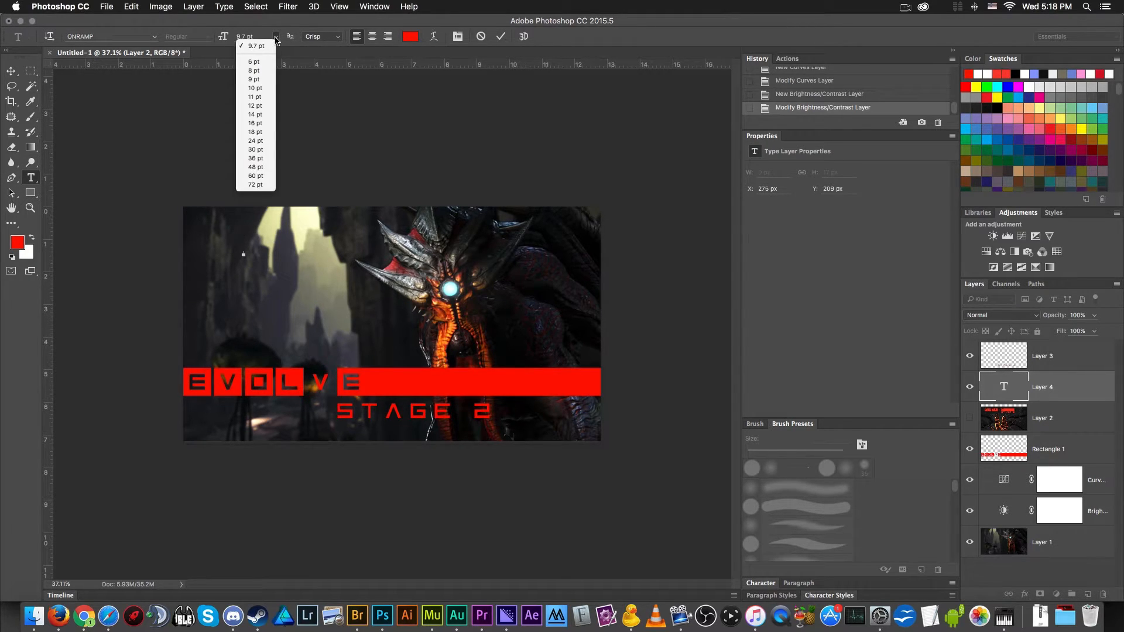
click(267, 188)
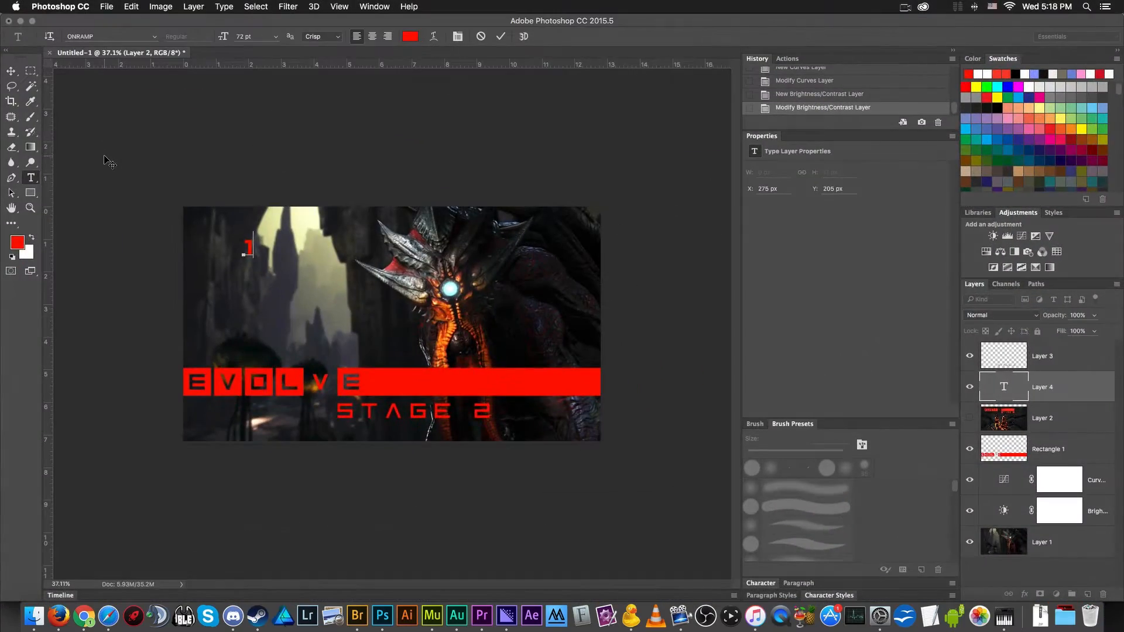
mouse_move(2, 2)
click(11, 70)
- Enlarge the number 1 to about 326 pt with Free Transform
key(super+t)
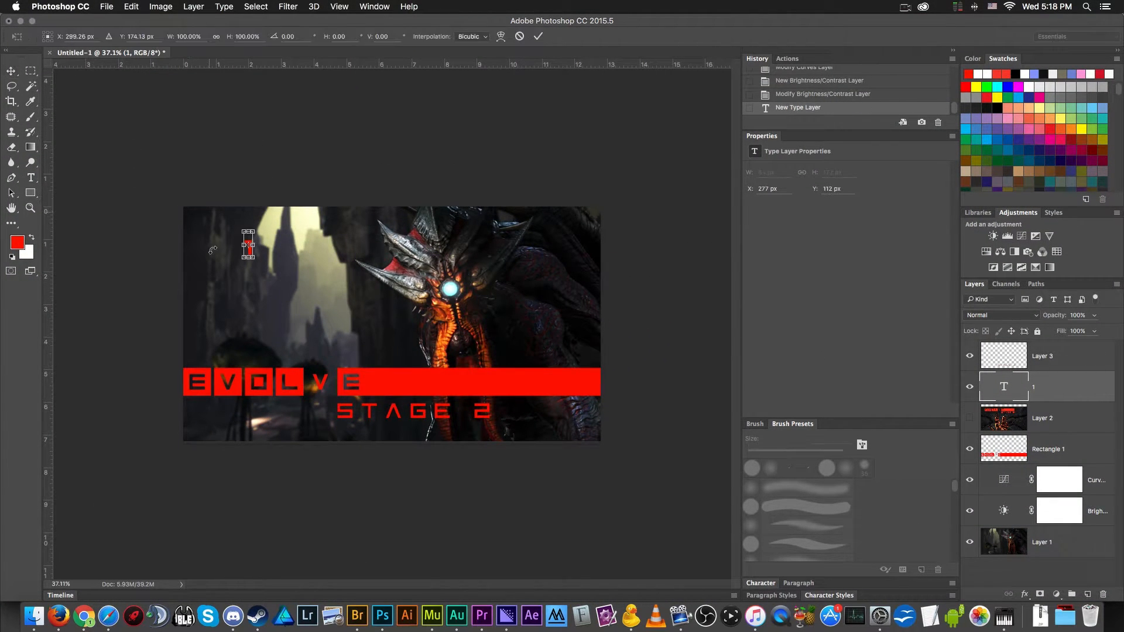
drag(255, 258, 260, 304)
key(Return)
- Duplicate the large 1 to its left and change the copy's text to #
key(t)
double_click(258, 289)
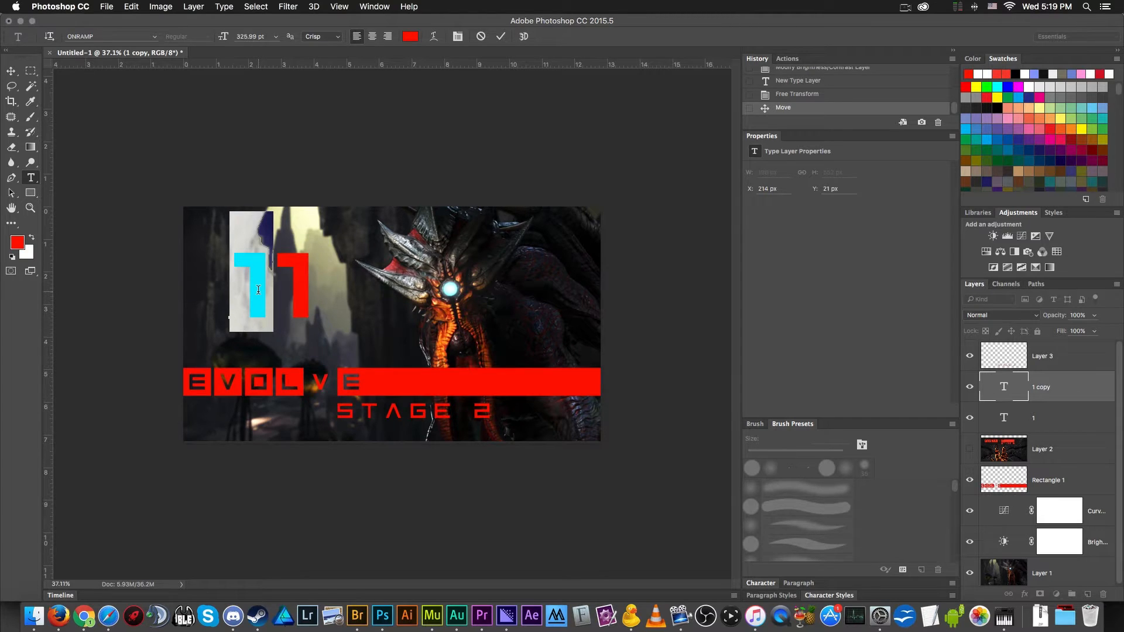
text(#)
click(10, 71)
- Scale the # down with Free Transform and nudge it close to the 1, level with the number's base
key(super+t)
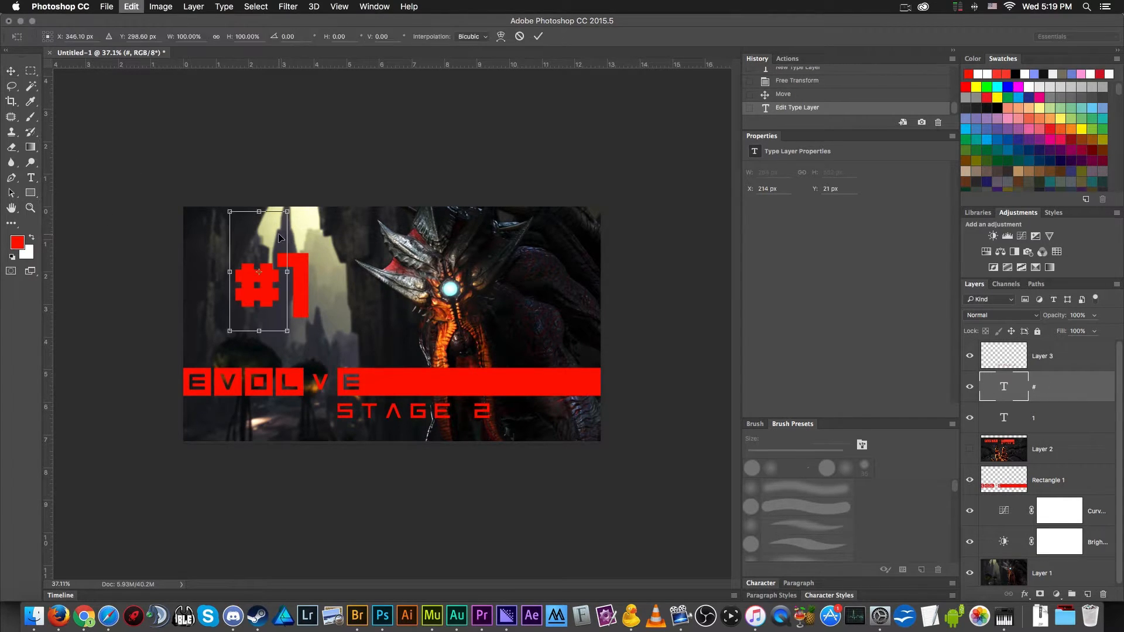
drag(286, 211, 256, 243)
mouse_move(257, 313)
mouse_down()
mouse_move(278, 313)
mouse_move(266, 313)
mouse_up()
key(Return)
key(Down)
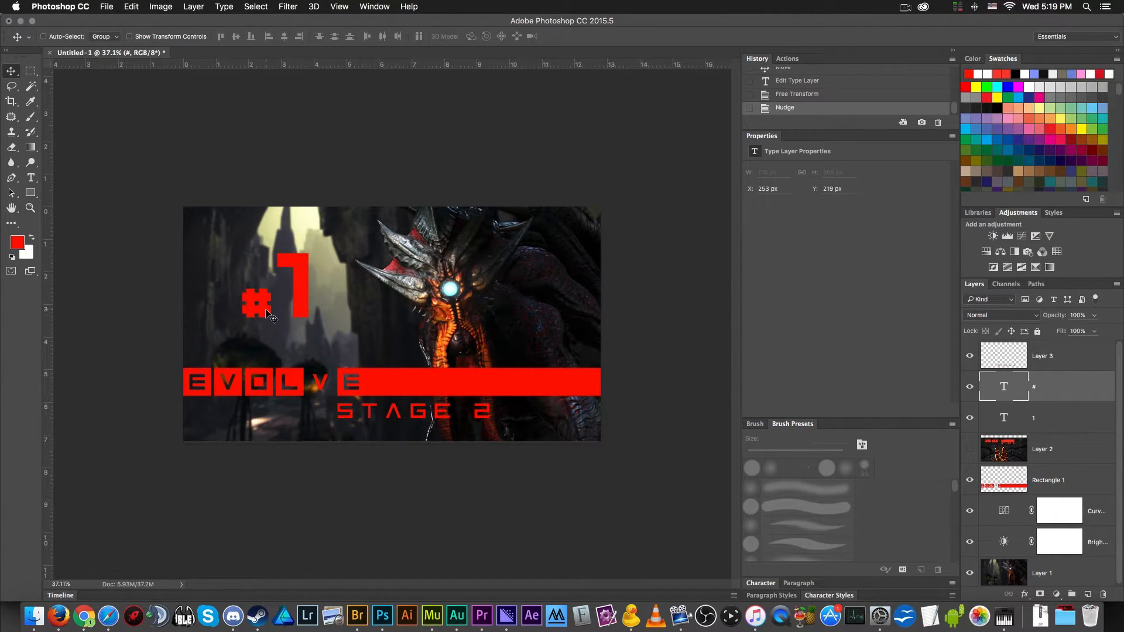
key(Up)
key(Up)
key(shift+Right)
- Group the # and 1 text layers and open the group's Layer Style settings, placed clear of the lettering
shift+click(1071, 417)
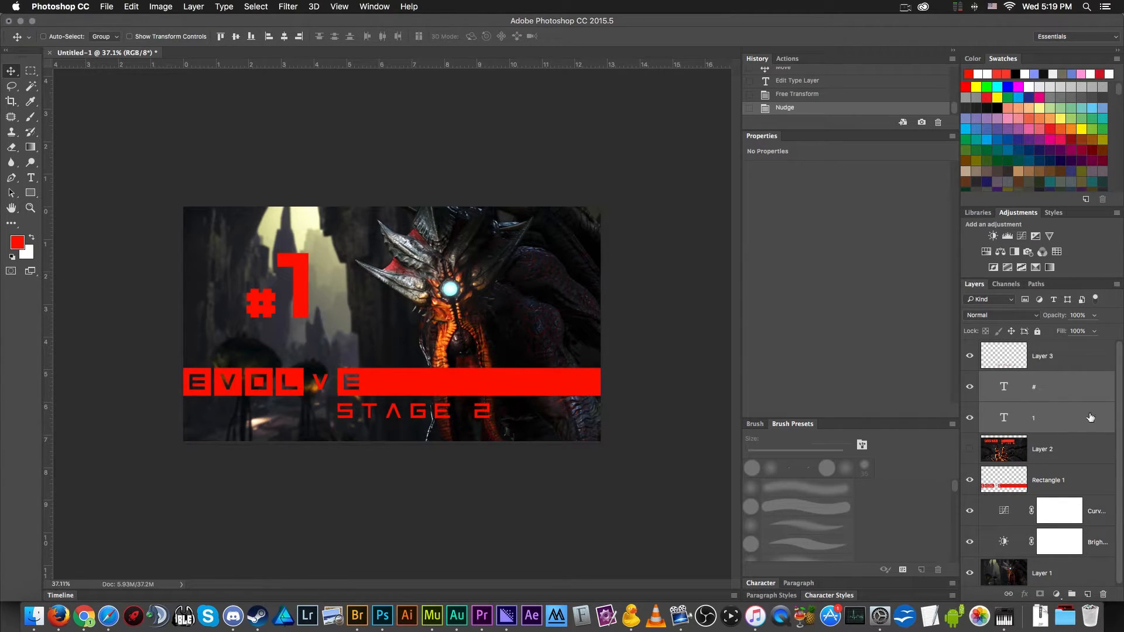
drag(1056, 417, 1072, 595)
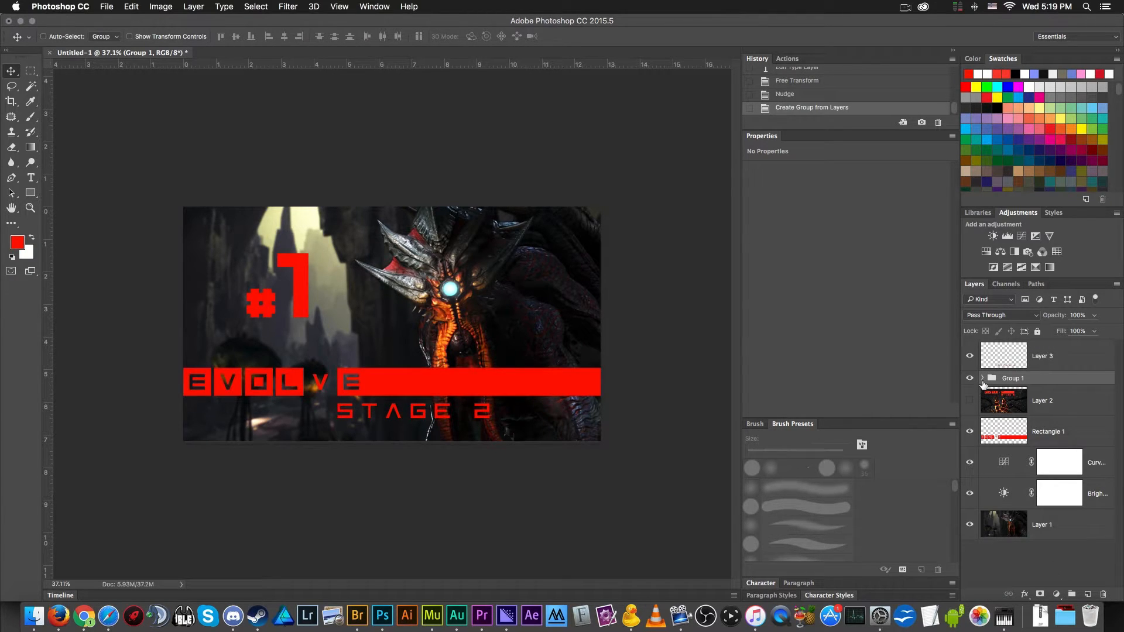
double_click(1053, 378)
drag(835, 226, 528, 160)
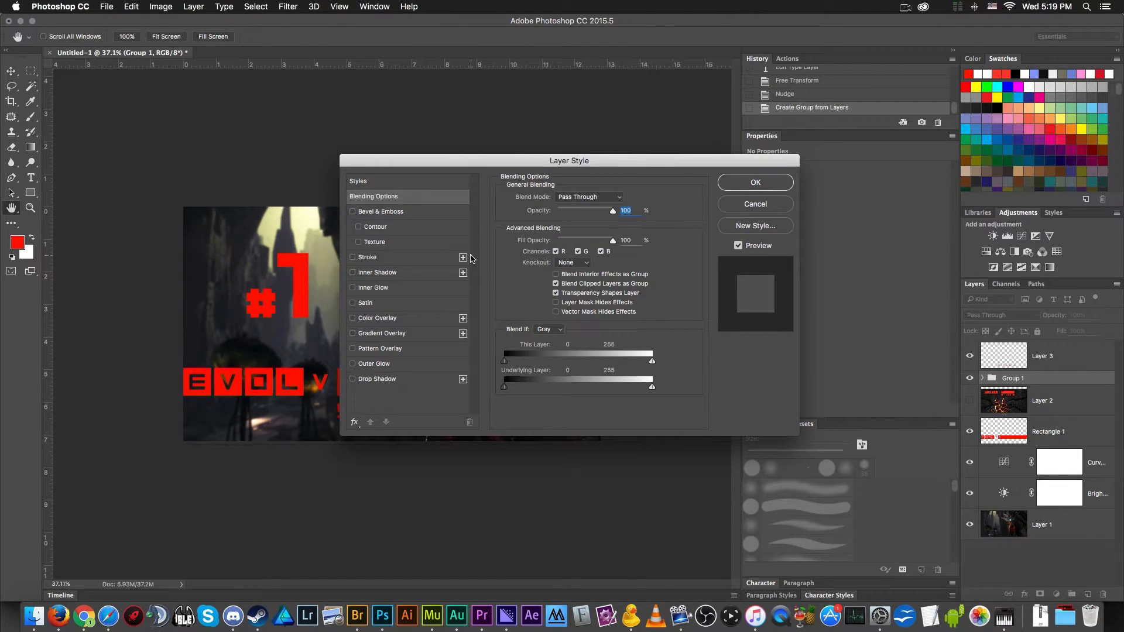
drag(471, 163, 544, 162)
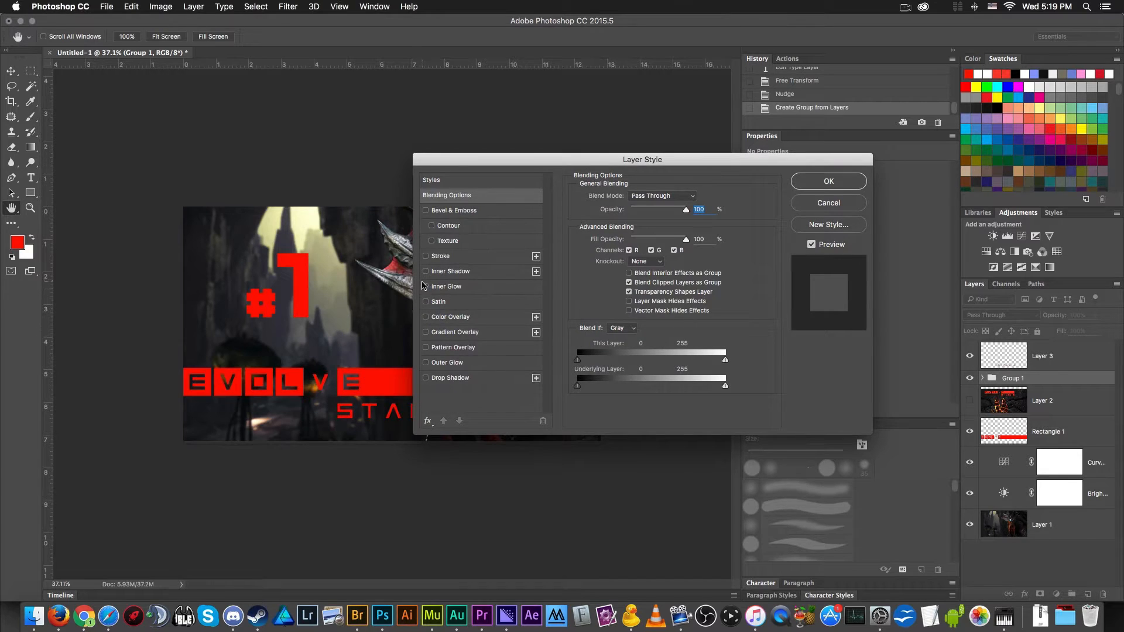
- Add a black 21 px outside Stroke at 100% opacity to the #1 group
click(438, 256)
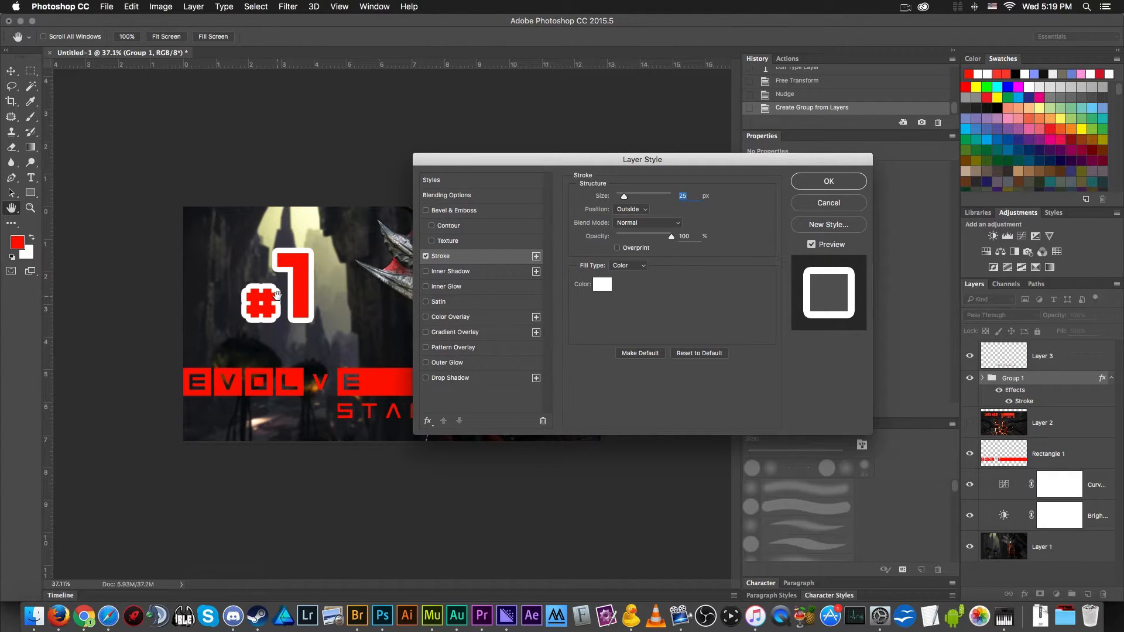
scroll(279, 295, up, 1)
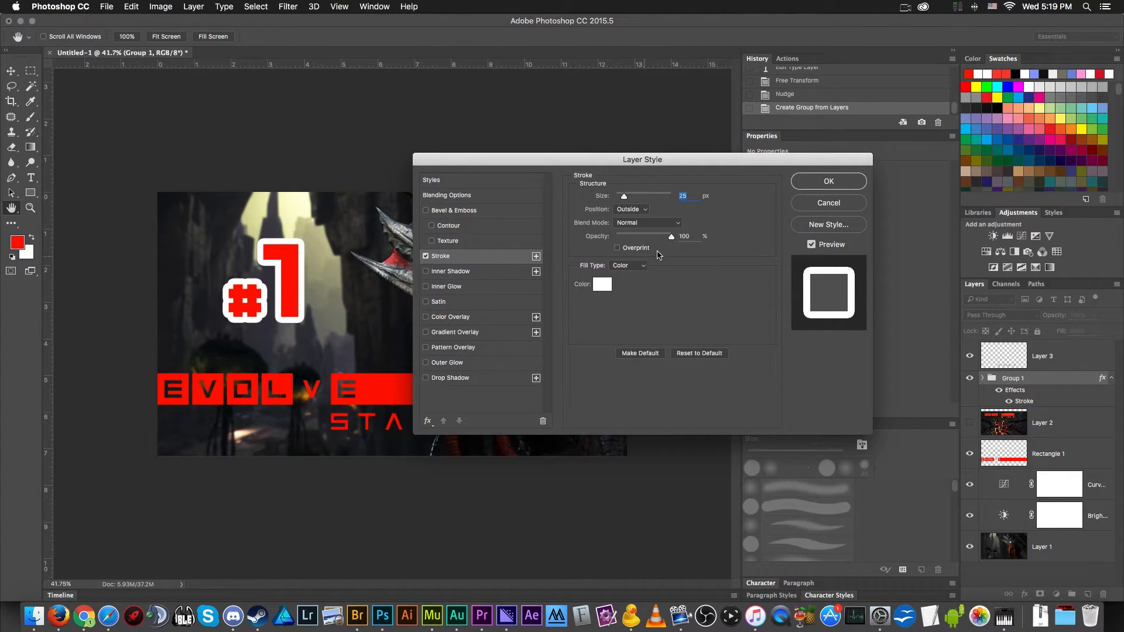
drag(624, 197, 624, 200)
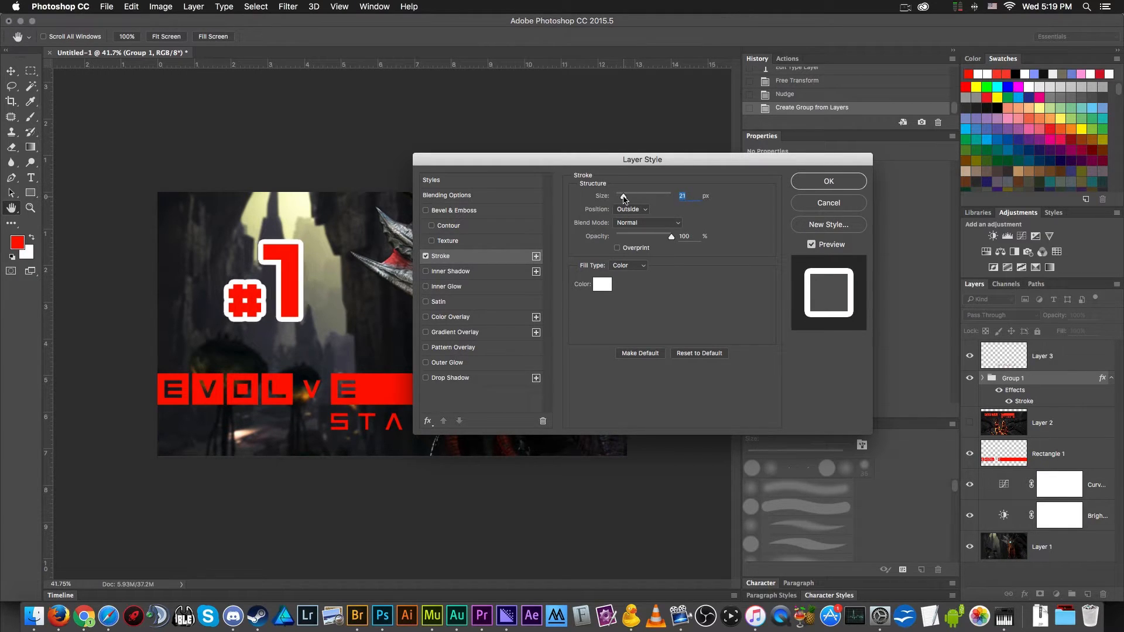
scroll(272, 263, up, 2)
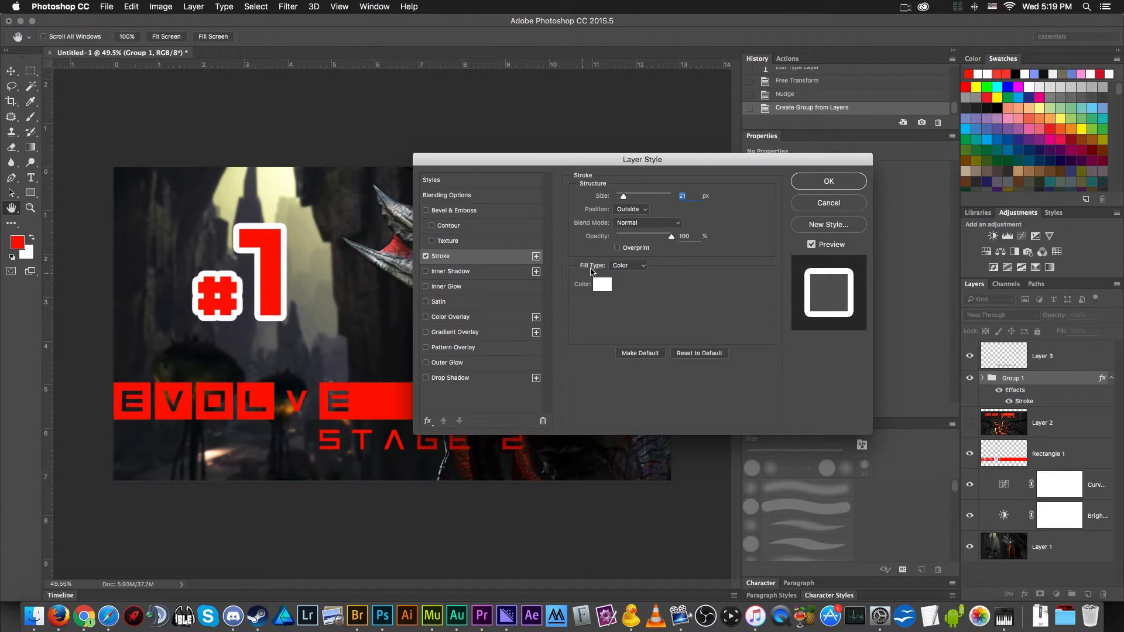
click(603, 284)
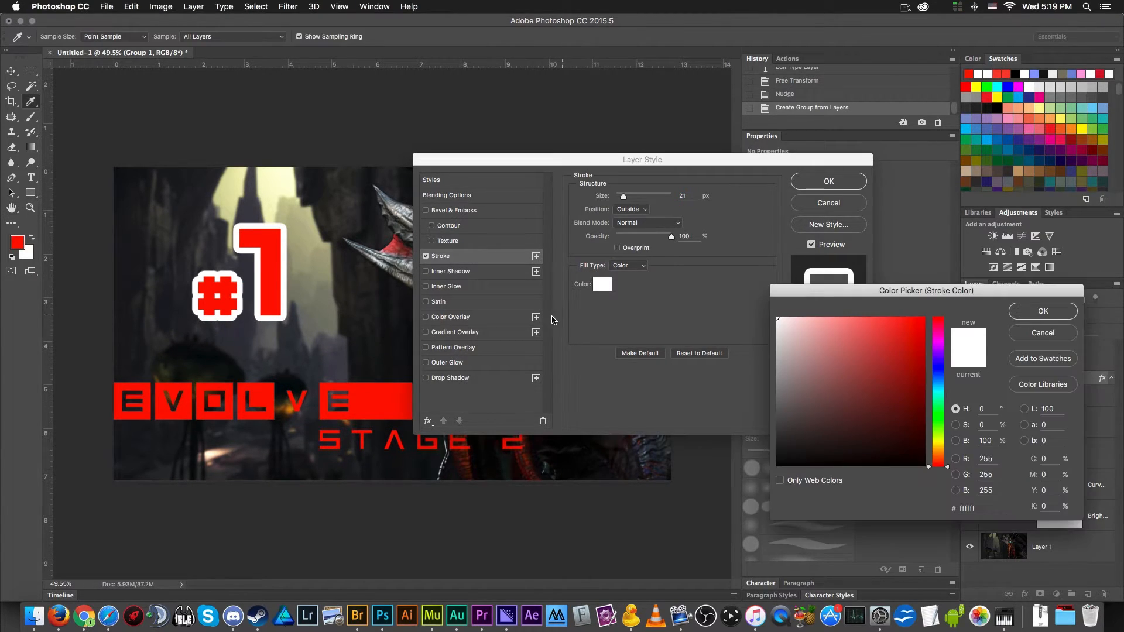
click(1043, 310)
click(810, 186)
- Tilt the #1 group slightly clockwise with Free Transform and move it farther toward the image's upper-left corner
key(super+t)
drag(314, 252, 331, 285)
key(Return)
mouse_move(258, 296)
mouse_down()
mouse_move(226, 294)
mouse_move(223, 270)
mouse_move(254, 313)
mouse_up()
key(super+t)
key(Return)
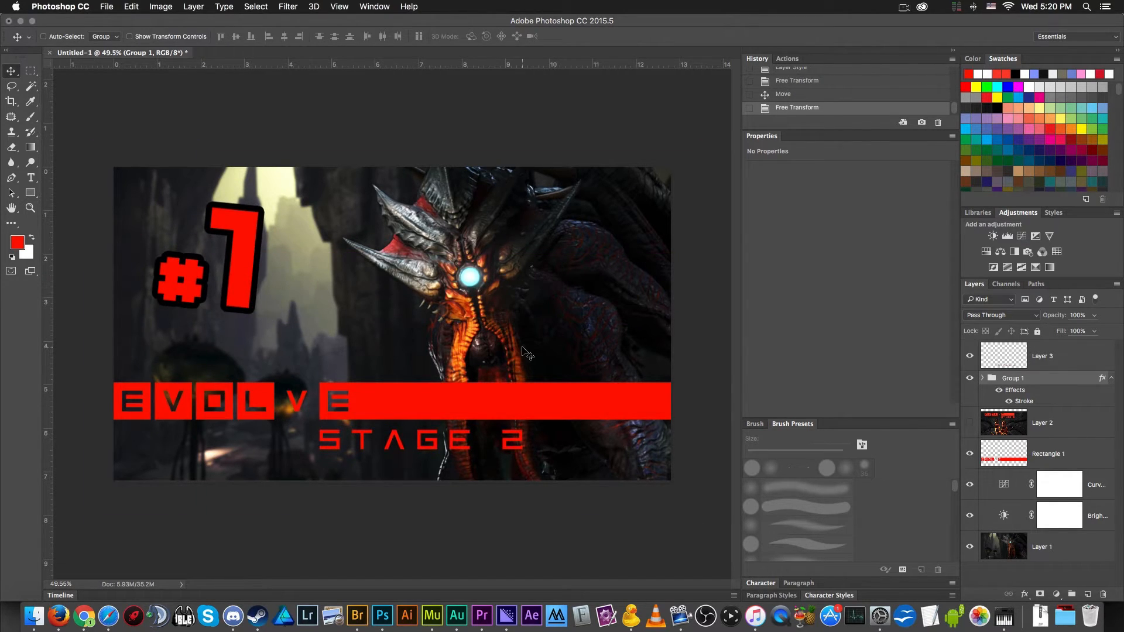
scroll(302, 319, down, 2)
click(1048, 452)
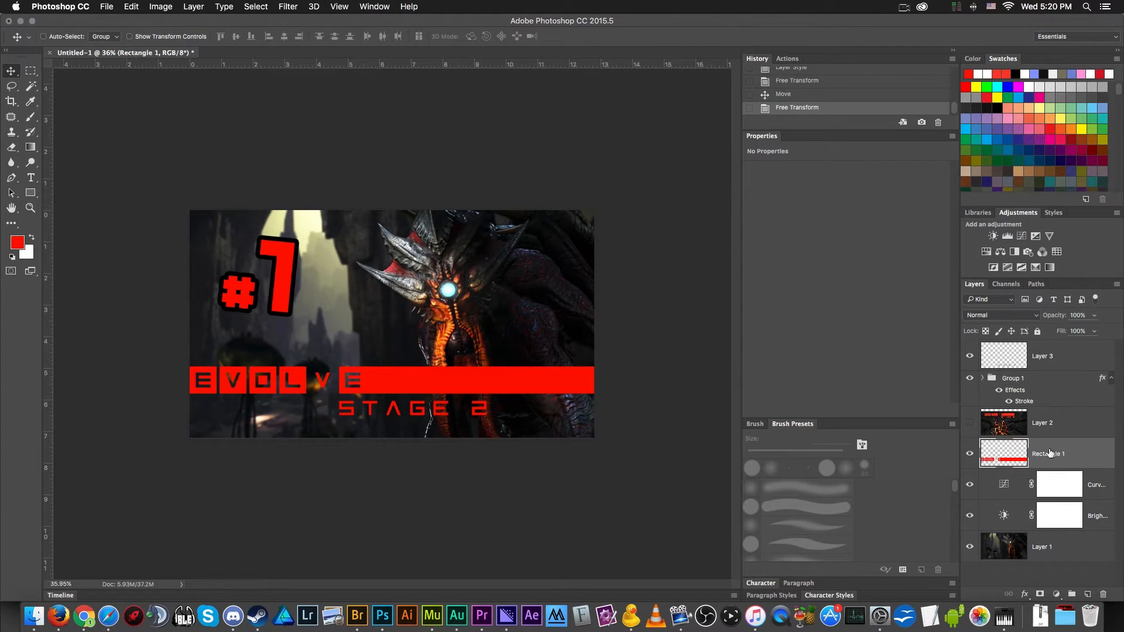
double_click(1091, 453)
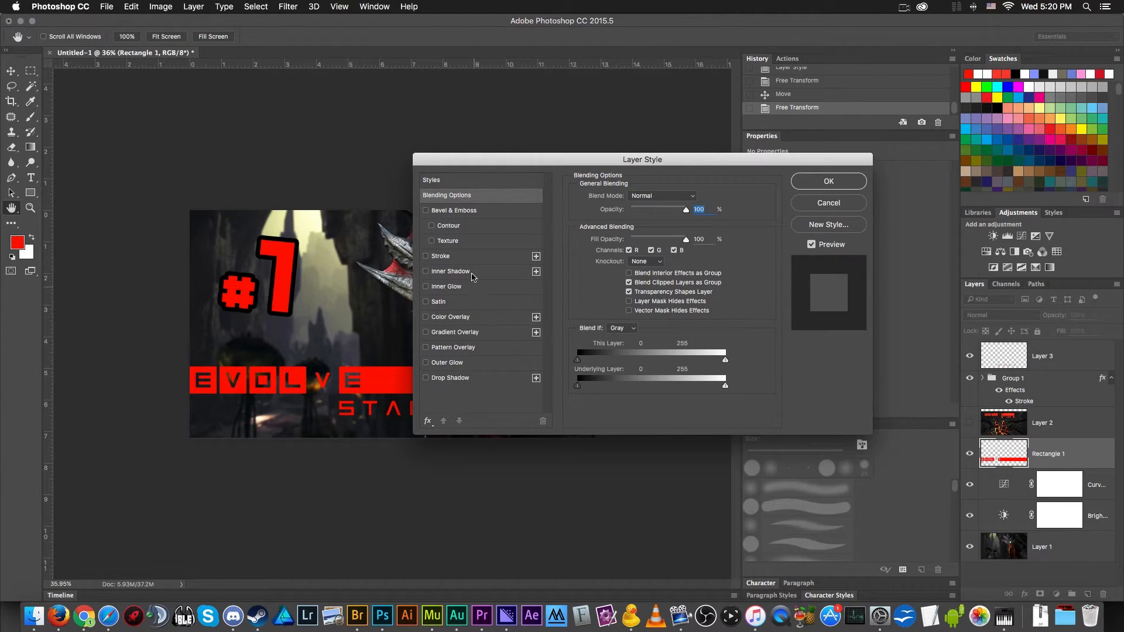
click(467, 257)
scroll(328, 374, up, 2)
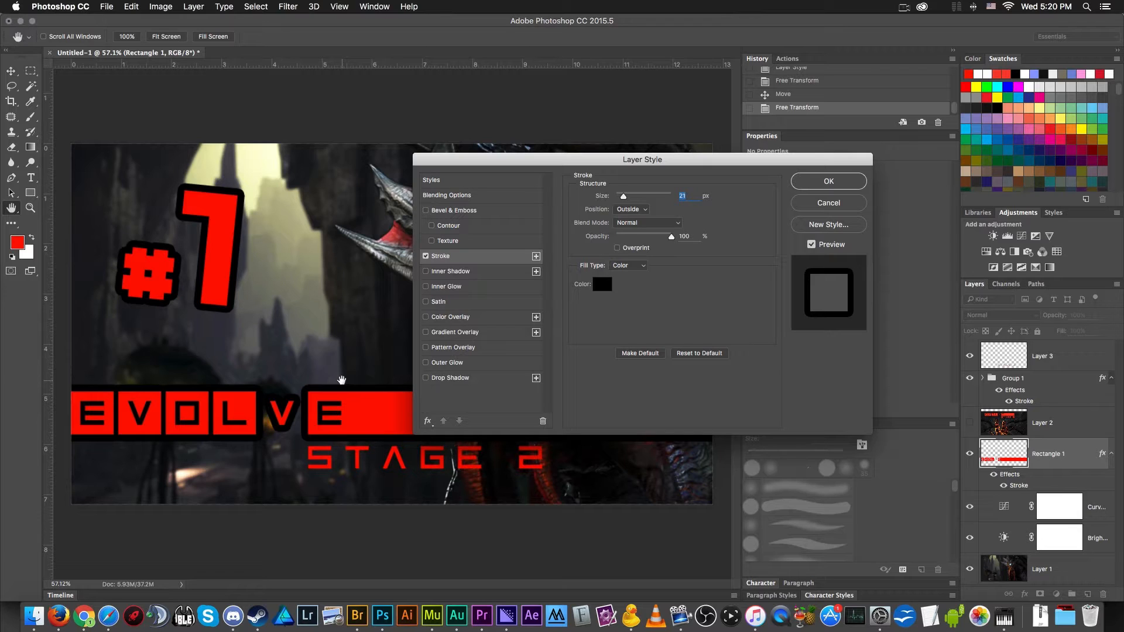
key(Escape)
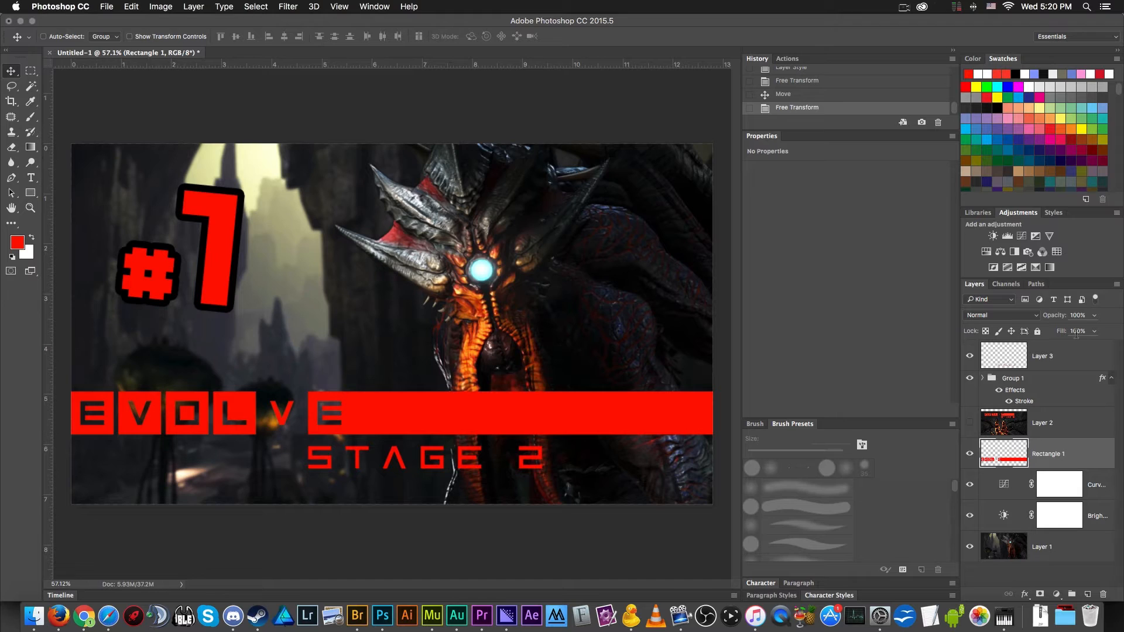
click(1074, 360)
double_click(1074, 360)
key(Escape)
- Move Layer 3 with the STAGE 2 lettering directly above Rectangle 1, group the two layers and open the group's Layer Style settings
drag(1046, 360, 1061, 432)
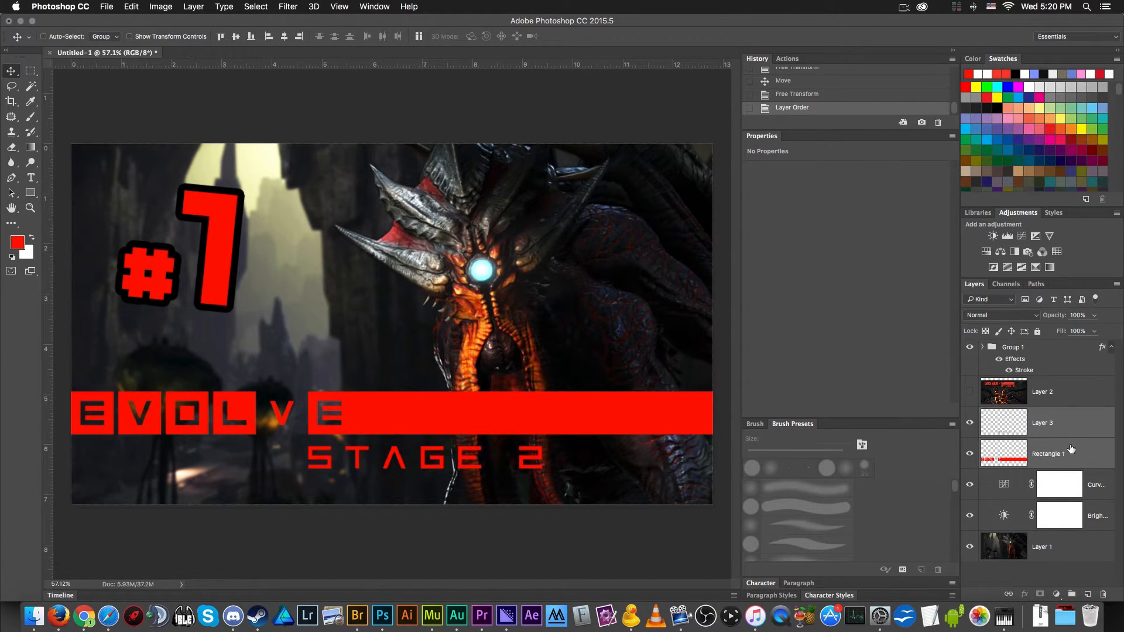
double_click(1072, 449)
key(Escape)
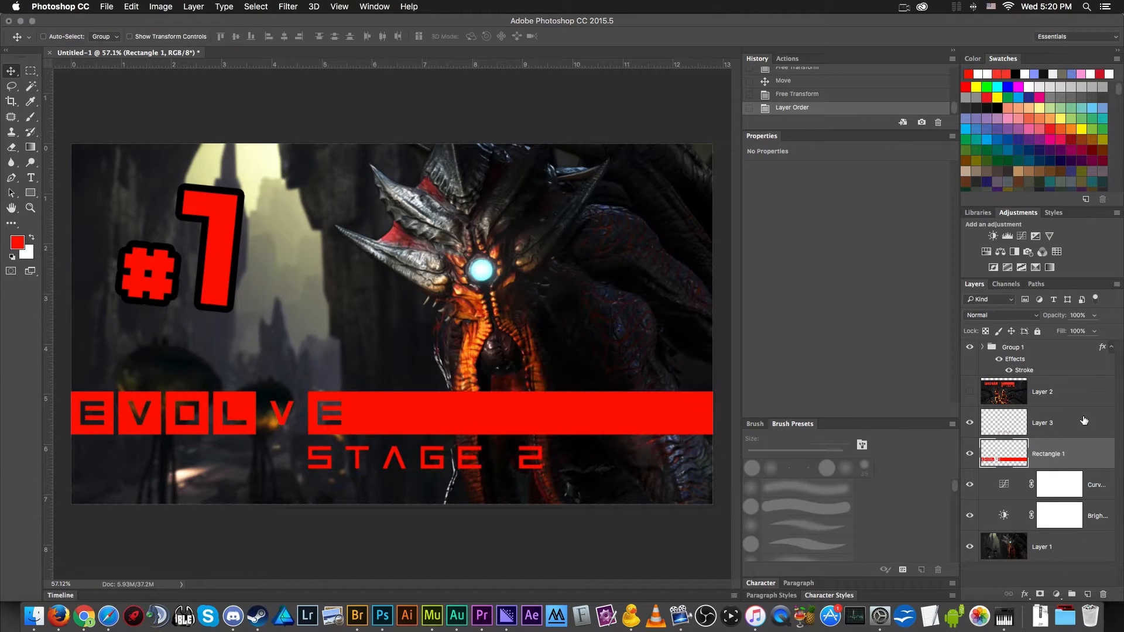
shift+click(1083, 420)
drag(1084, 420, 1071, 594)
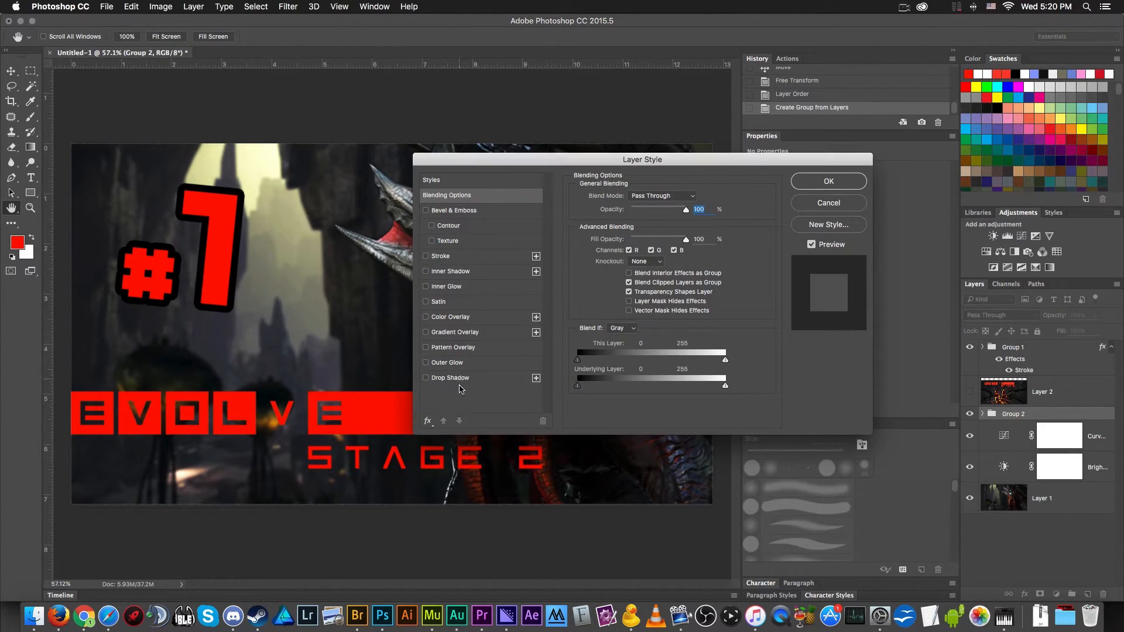
- Add a black 12 px outside Stroke to the group holding the Evolve bar and STAGE 2 lettering
click(444, 258)
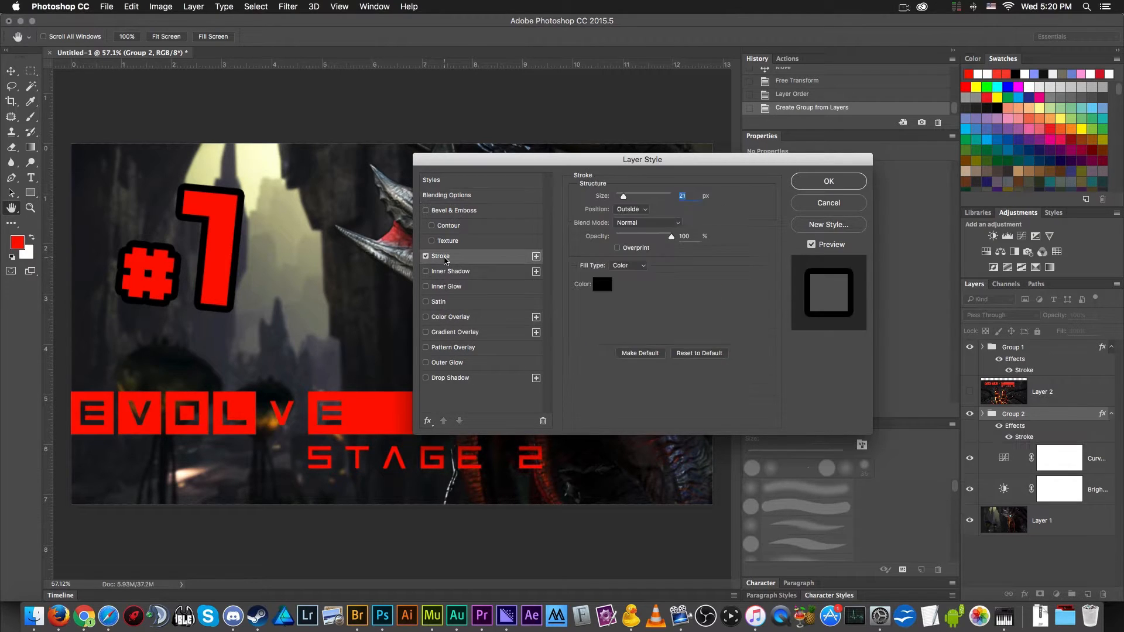
text(12)
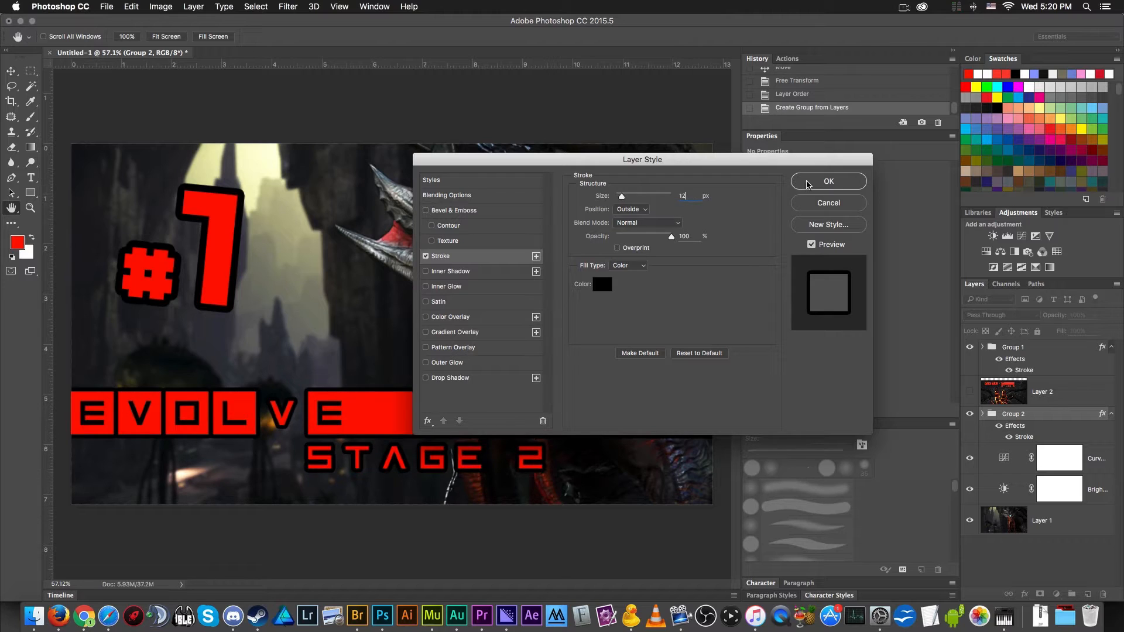
click(810, 185)
- Set the #1 group's Stroke size to 16 px
double_click(1031, 371)
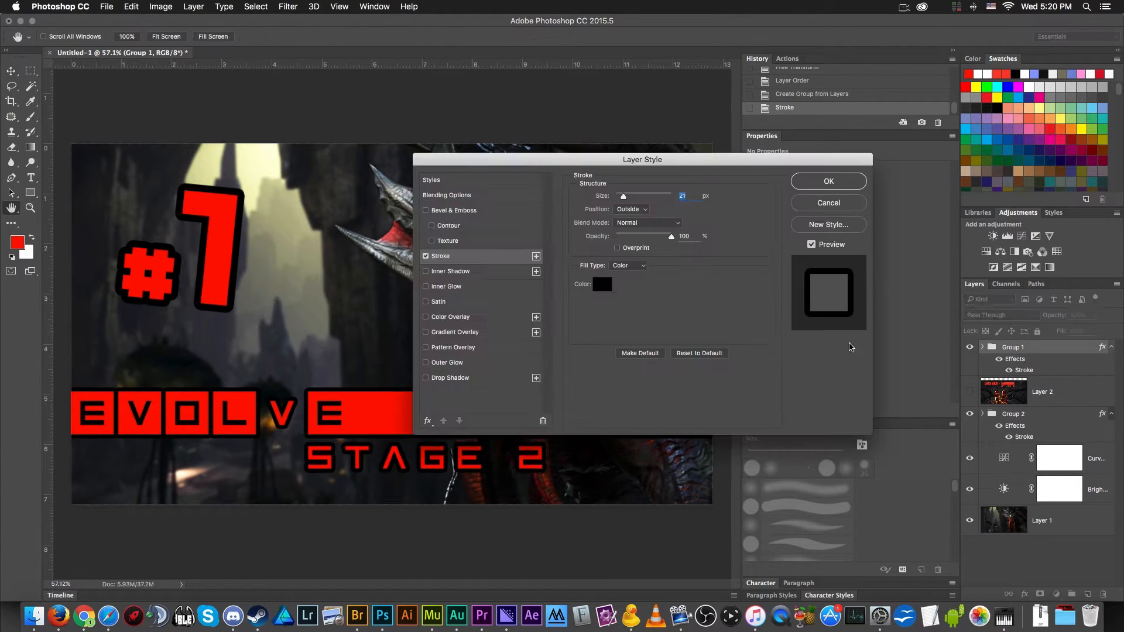
text(12)
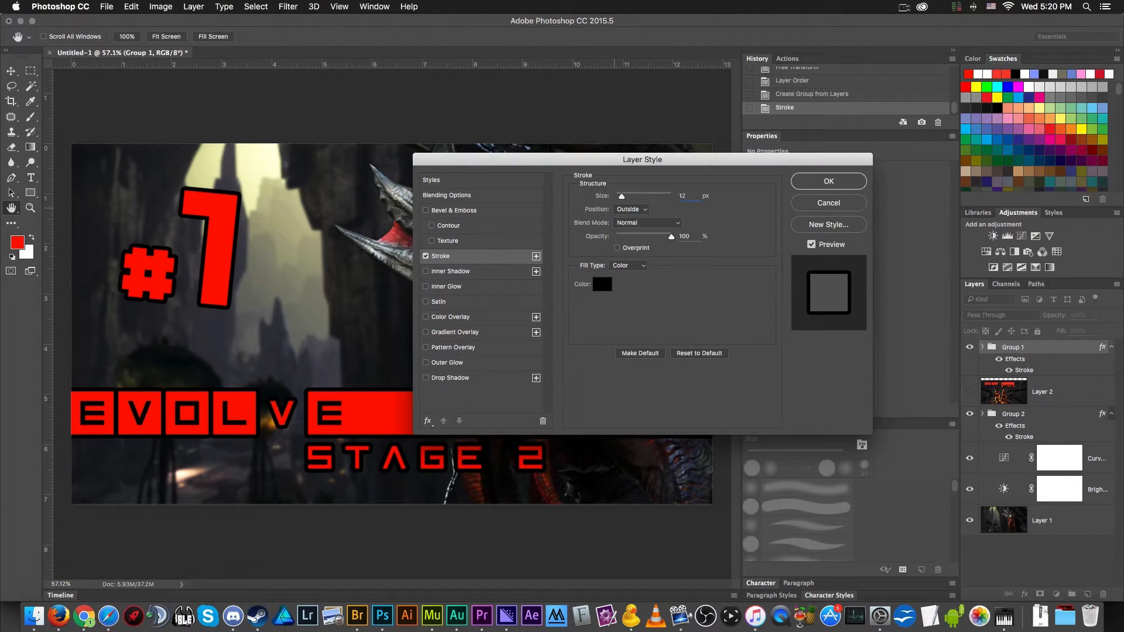
key(Up)
key(Up)
key(Up)
key(Up)
key(Up)
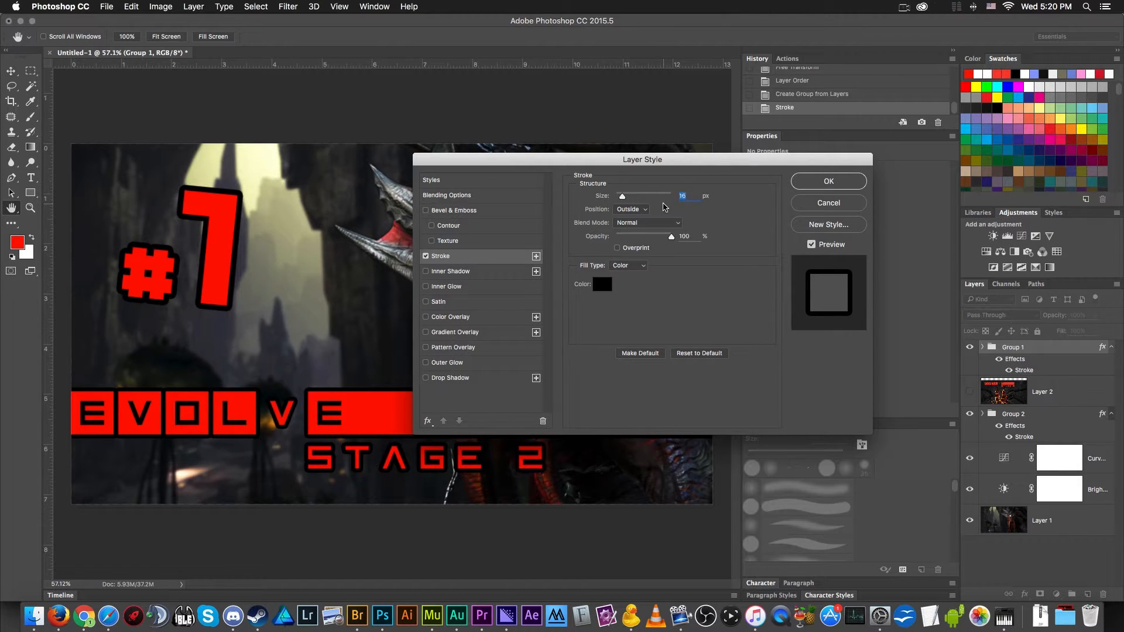
key(Return)
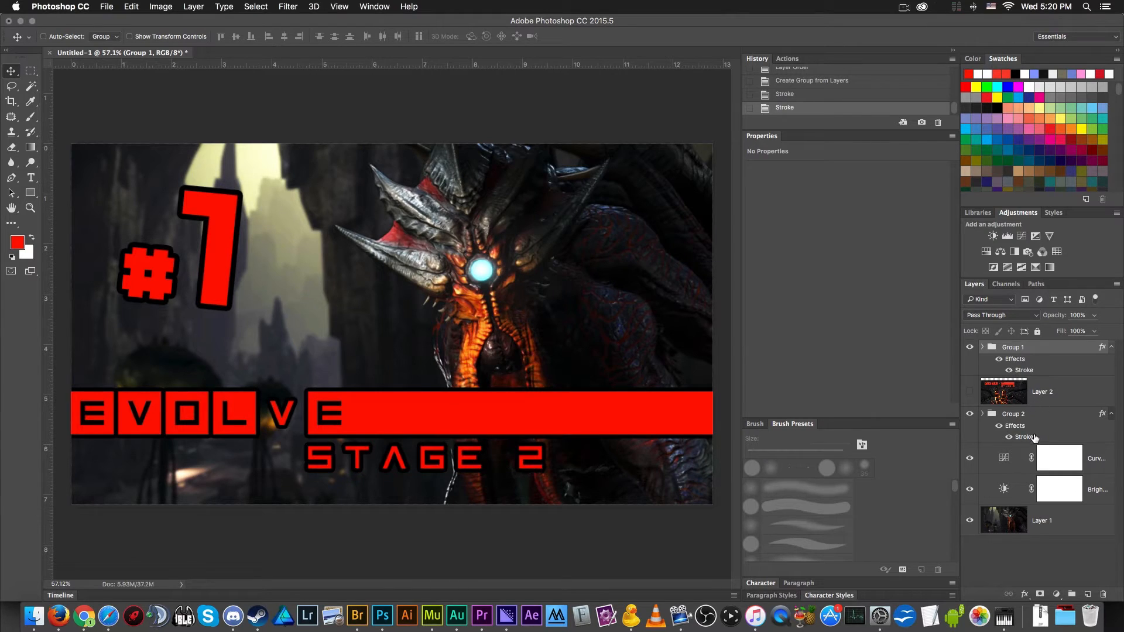
- Set the Stroke size of the Evolve bar and STAGE 2 group to 16 px
double_click(986, 437)
text(16)
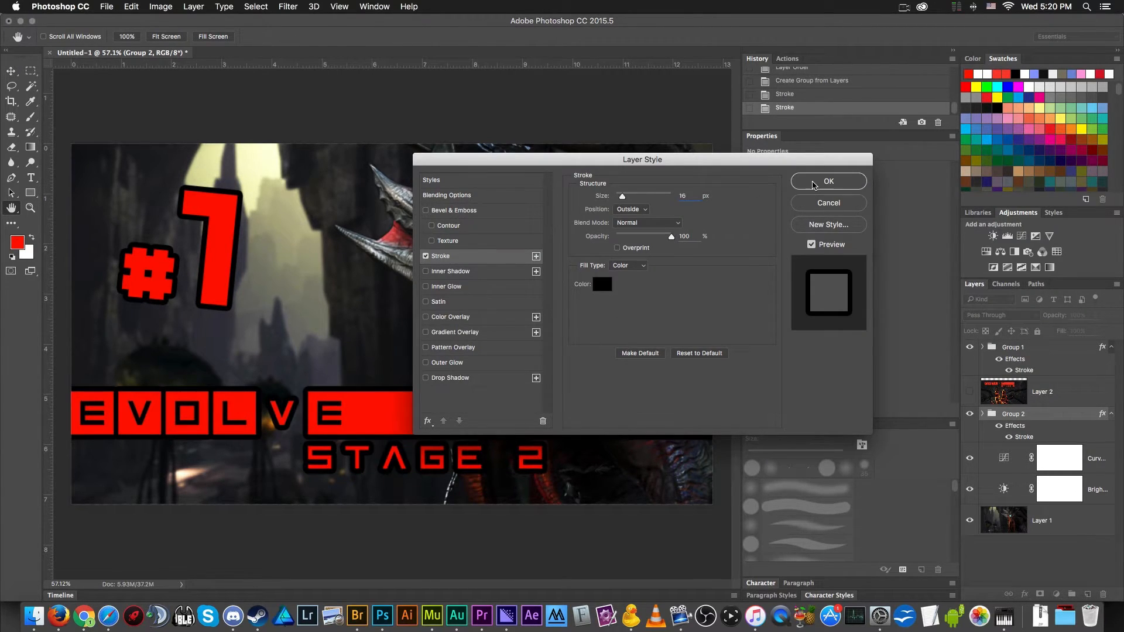
key(Return)
- Examine the black outlines on the #1, Evolve bar and STAGE 2 lettering up close and at full composition size
scroll(411, 239, down, 3)
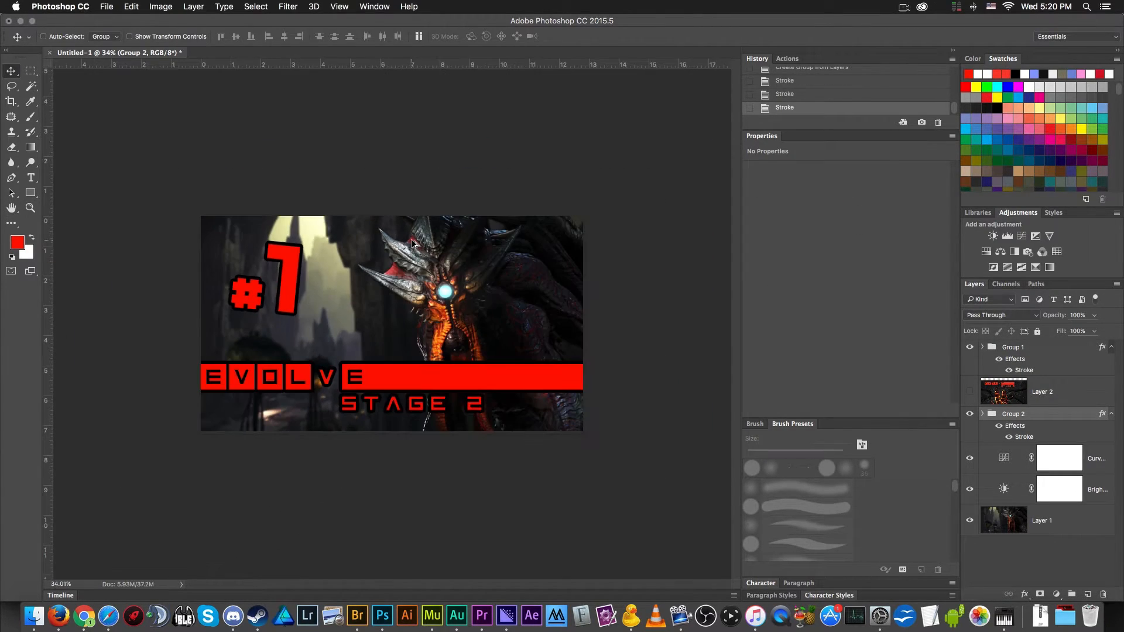
scroll(459, 315, up, 1)
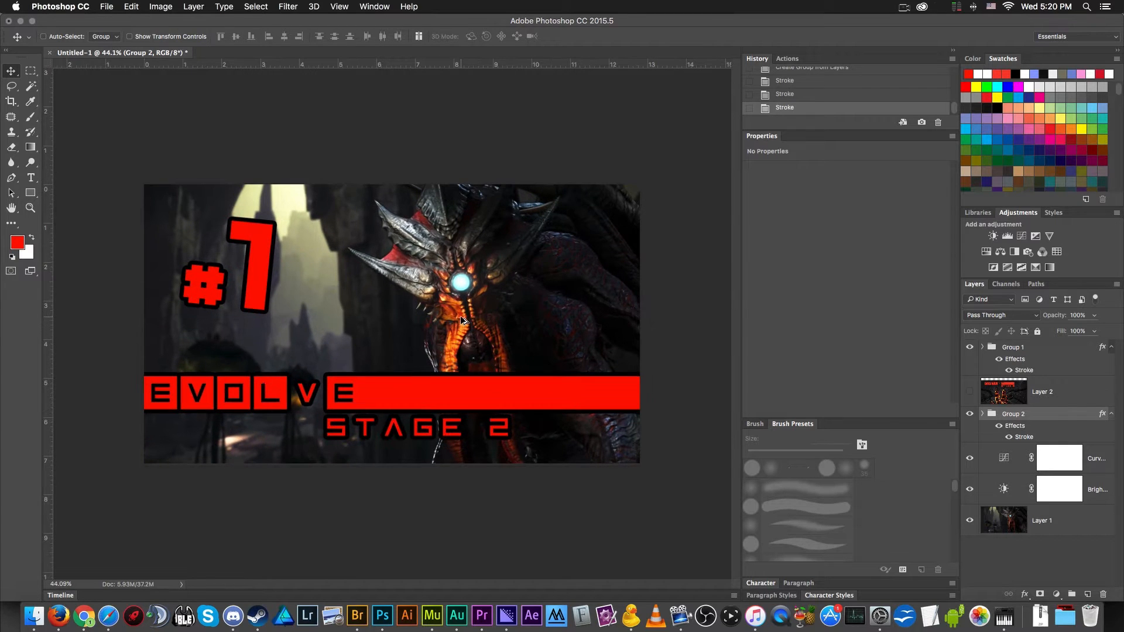
scroll(460, 315, down, 2)
scroll(375, 354, up, 4)
scroll(124, 403, up, 9)
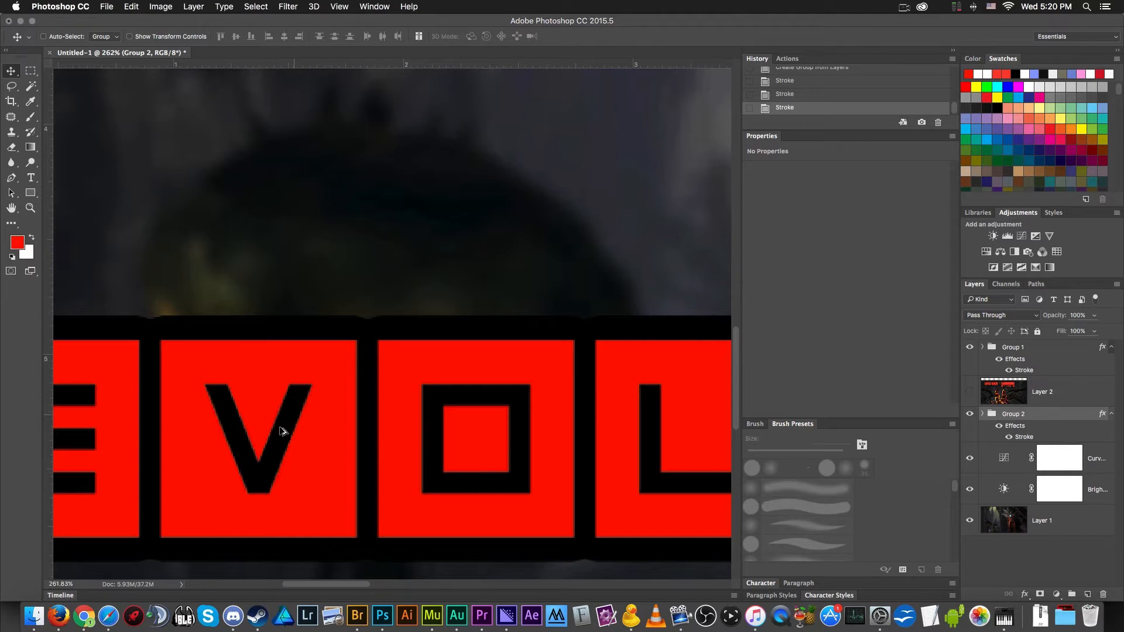
scroll(228, 395, down, 8)
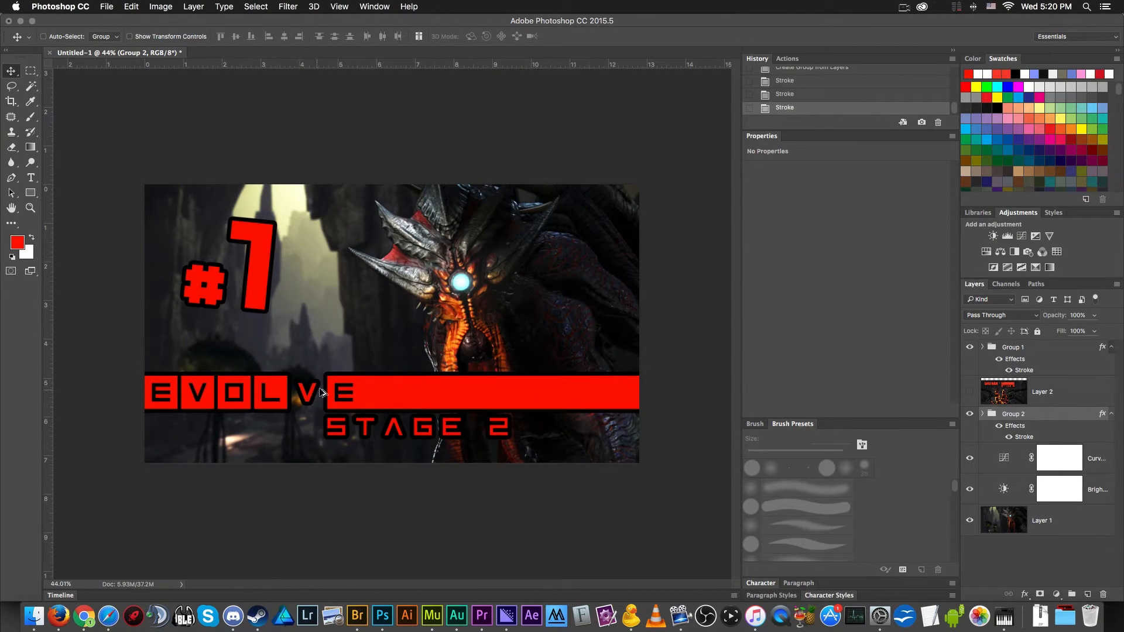
scroll(320, 392, down, 3)
scroll(319, 303, up, 4)
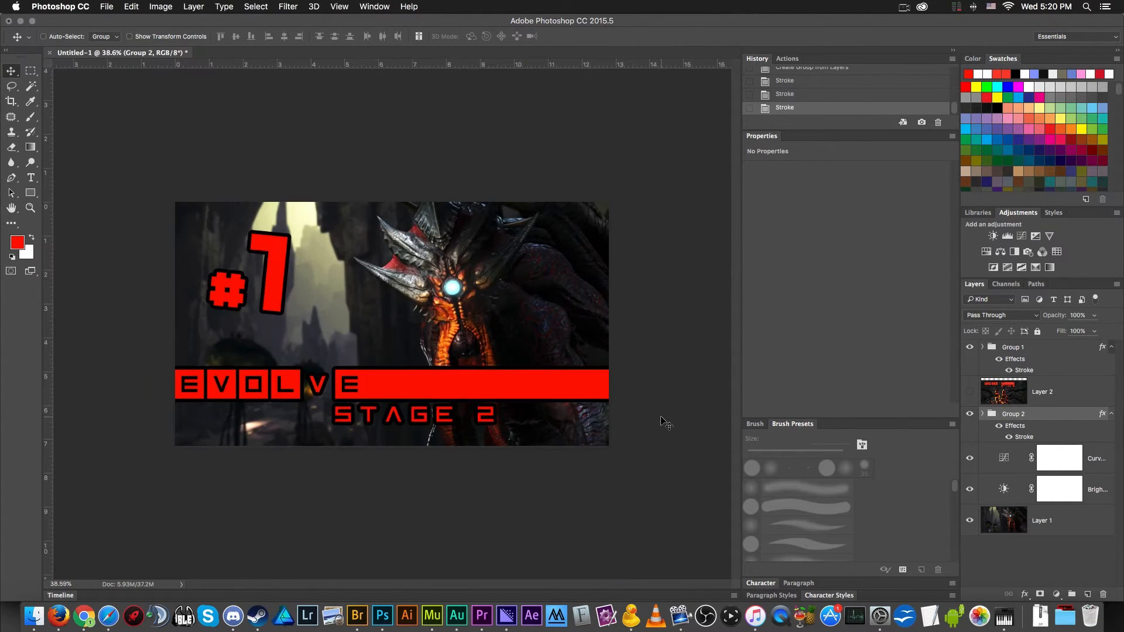
- Delete the hidden reference image on Layer 2
click(1039, 389)
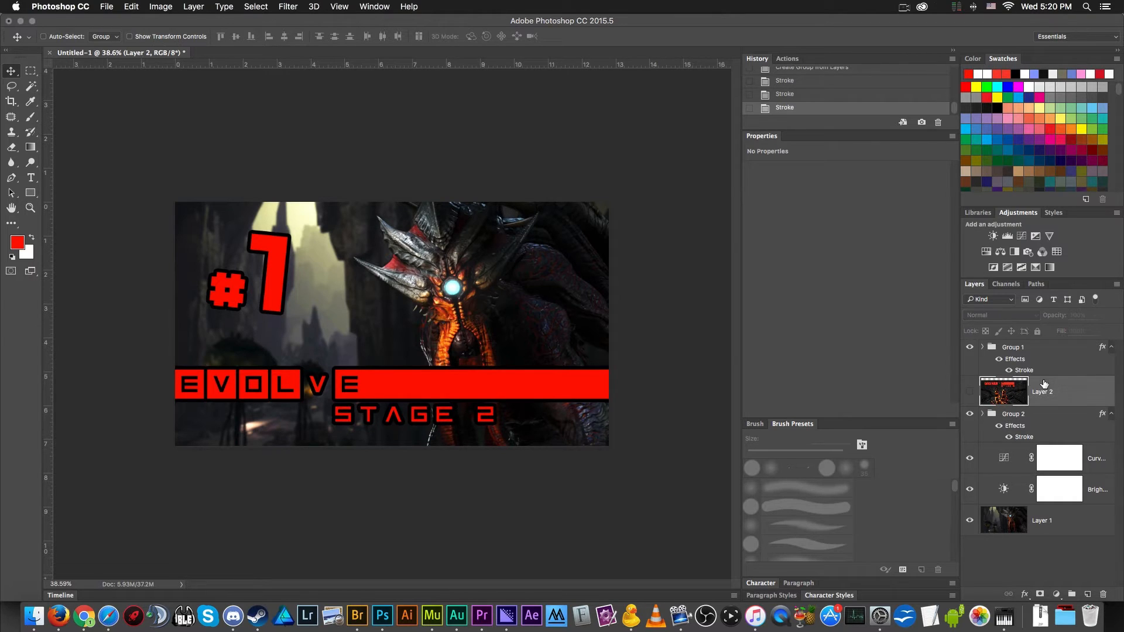
key(Delete)
- Add a black Multiply Drop Shadow to the #1 group at 30% opacity, 120° angle and 85 px size
double_click(1035, 350)
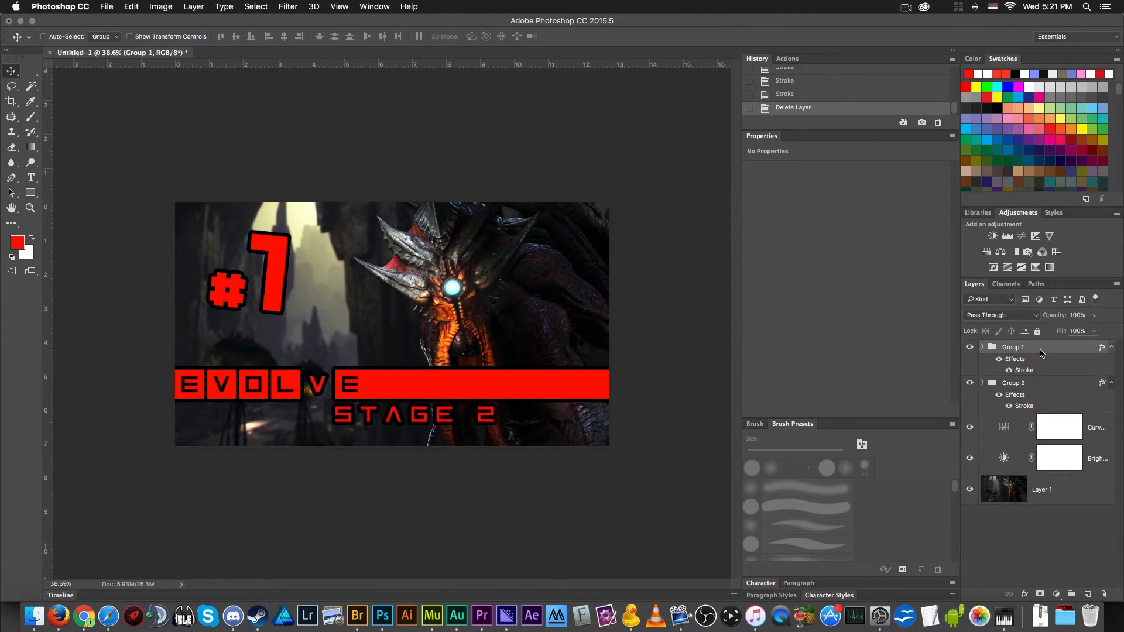
click(471, 378)
scroll(340, 306, up, 3)
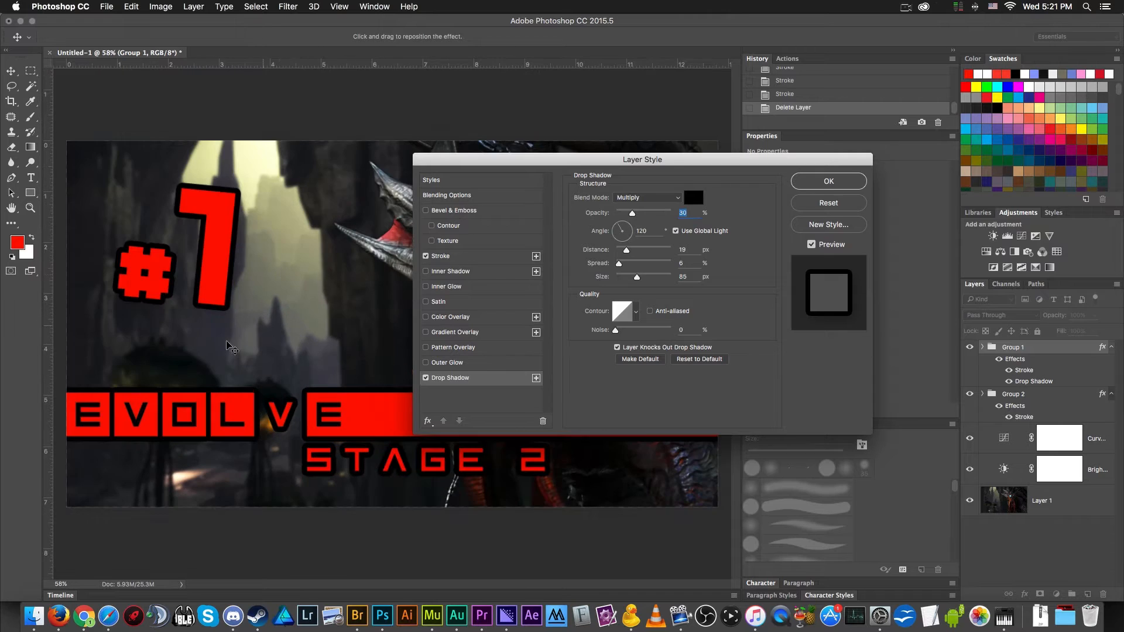
scroll(165, 322, up, 3)
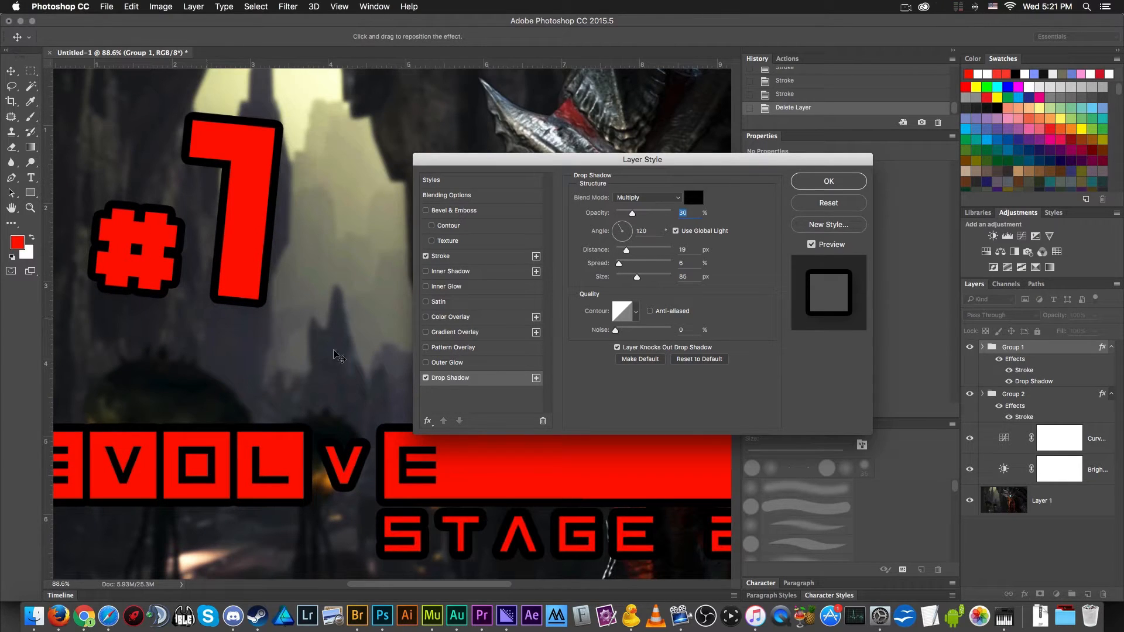
click(426, 378)
click(828, 181)
scroll(532, 310, down, 5)
scroll(532, 311, up, 1)
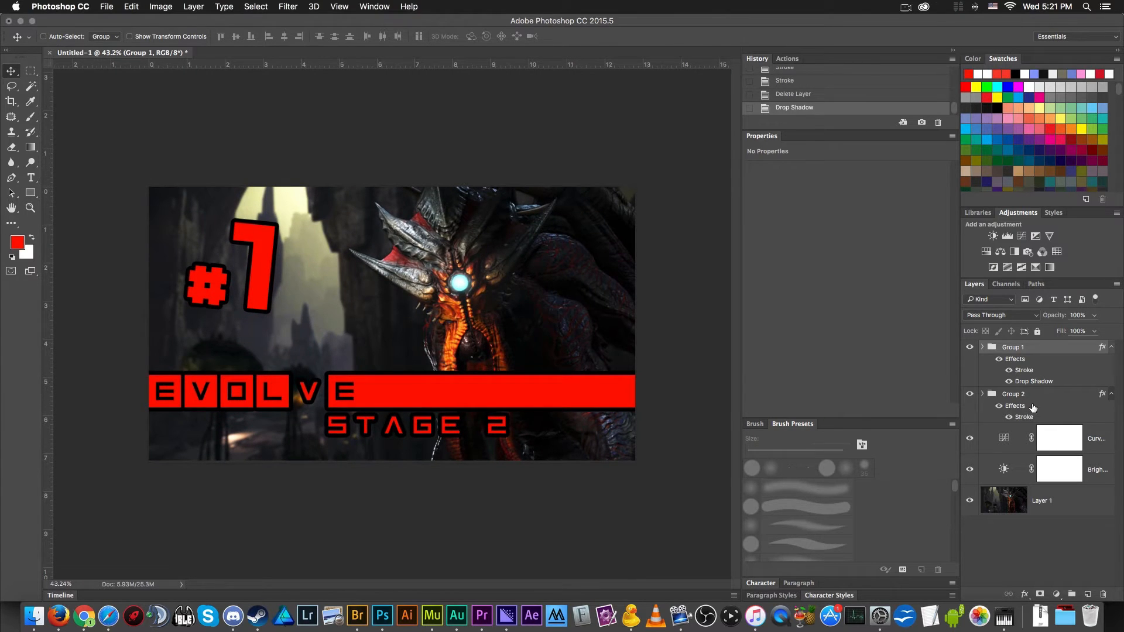
- Add the same 30% opacity, 120°, 85 px Drop Shadow to the Evolve bar and STAGE 2 group
double_click(1048, 417)
click(468, 378)
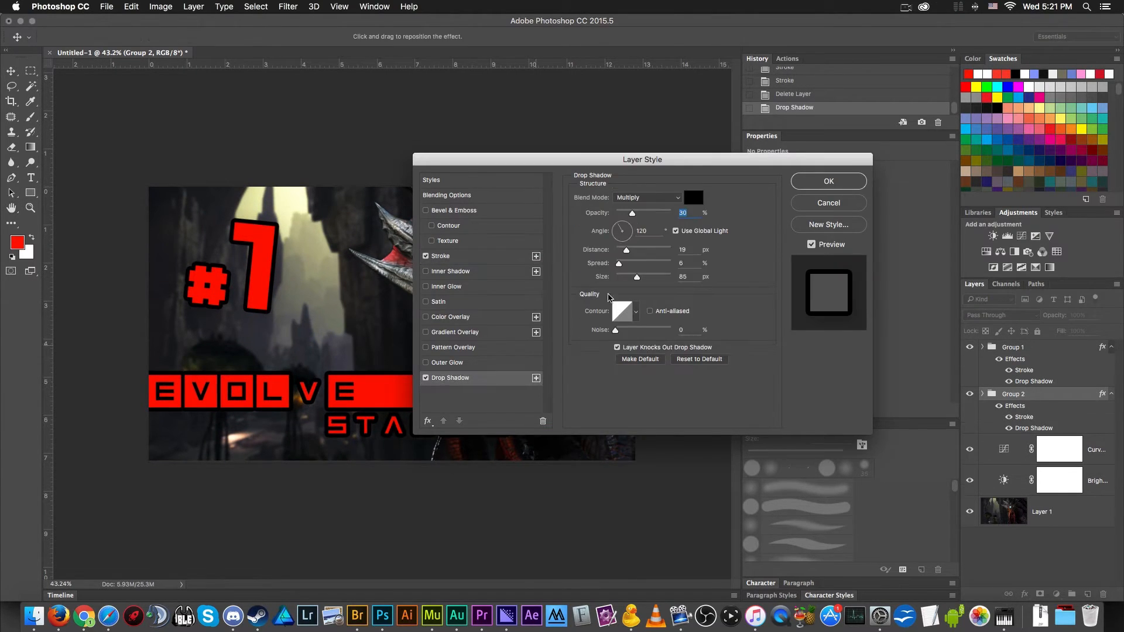
click(862, 180)
scroll(505, 221, down, 1)
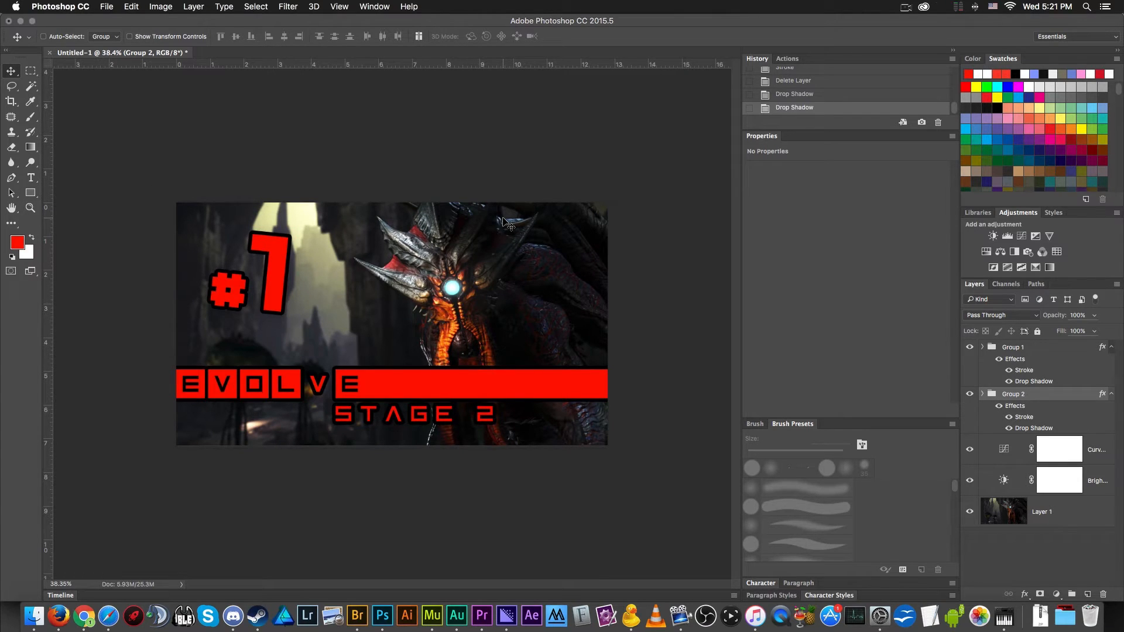
scroll(498, 222, down, 3)
scroll(494, 221, up, 2)
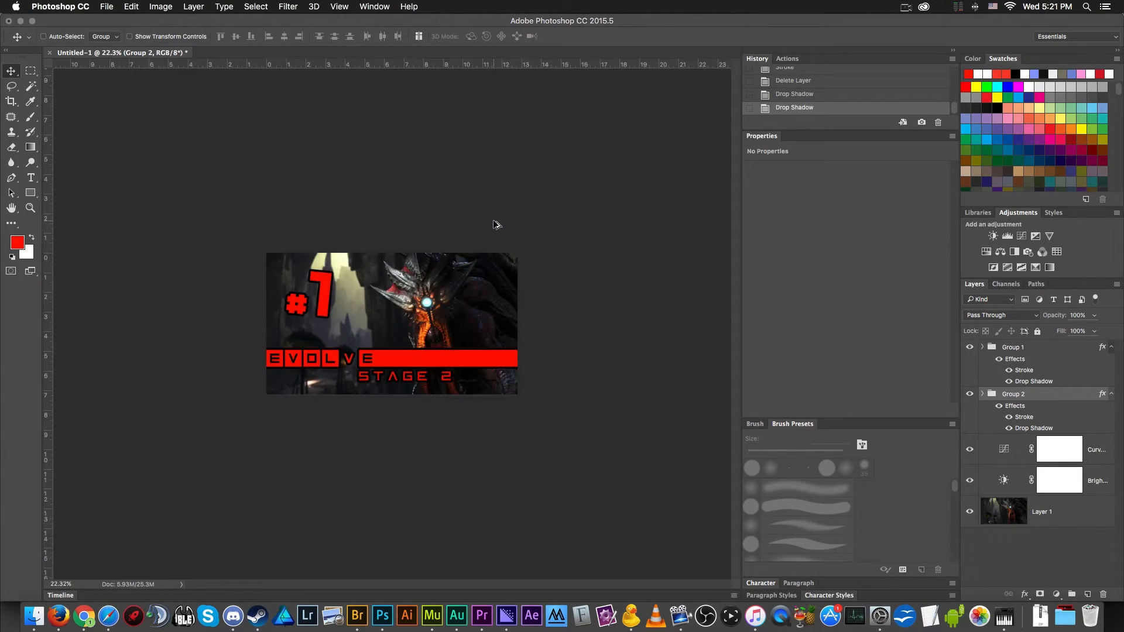
- Hide the Stroke effect on both the #1 group and the Evolve bar group, keeping their drop shadows enabled
click(1008, 370)
click(1008, 416)
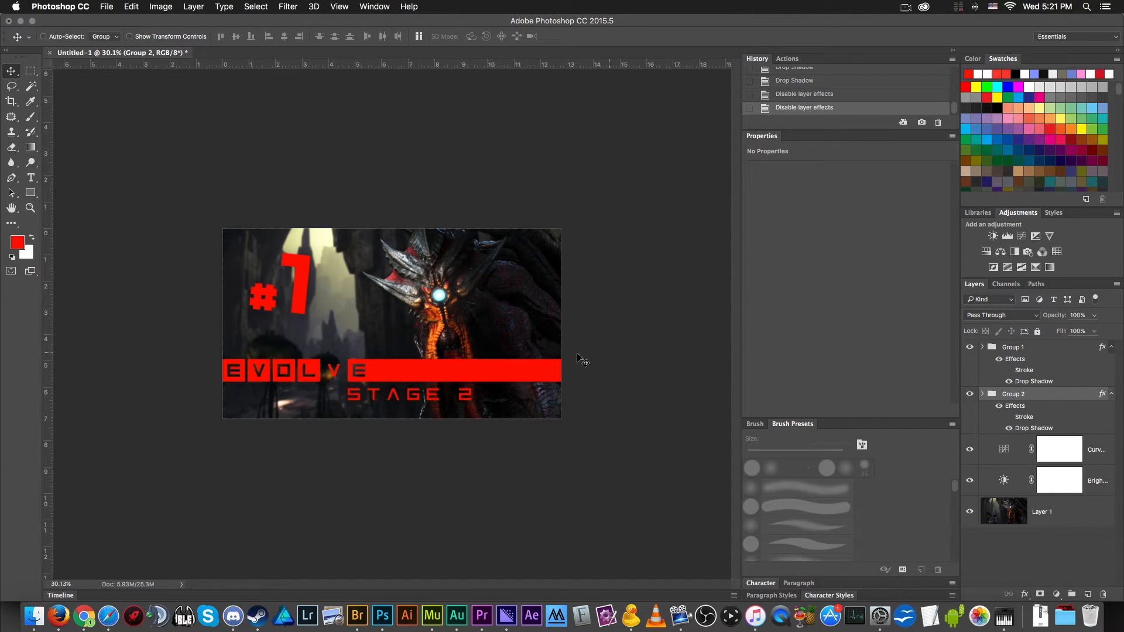
scroll(516, 345, down, 2)
scroll(517, 345, up, 2)
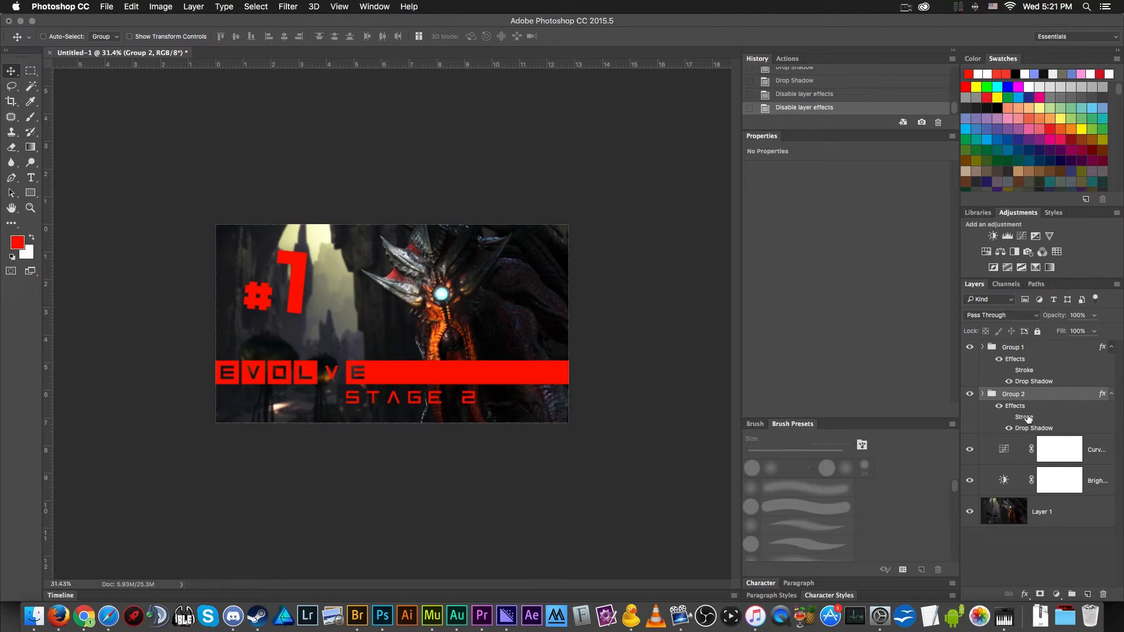
- Turn the Stroke effect on and off again for both groups to compare the design with and without outlines
click(1008, 418)
click(1008, 418)
click(1009, 370)
click(1008, 371)
- Strengthen the #1 group's Drop Shadow to 71% opacity, 17 px distance, 15% spread and 87 px size
scroll(291, 381, up, 3)
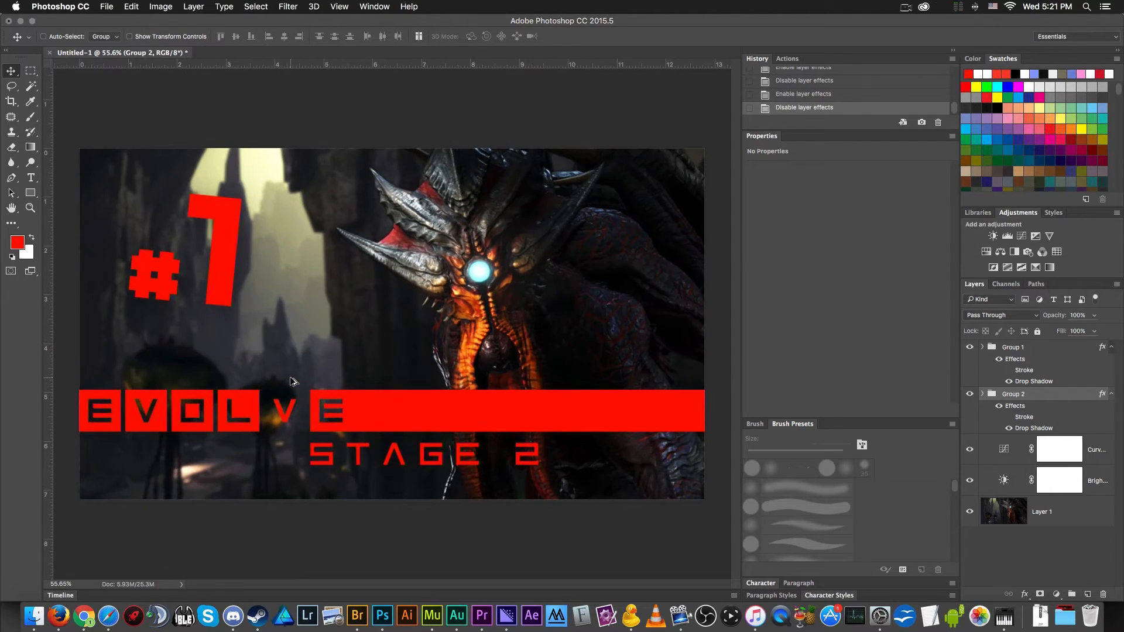
double_click(1034, 381)
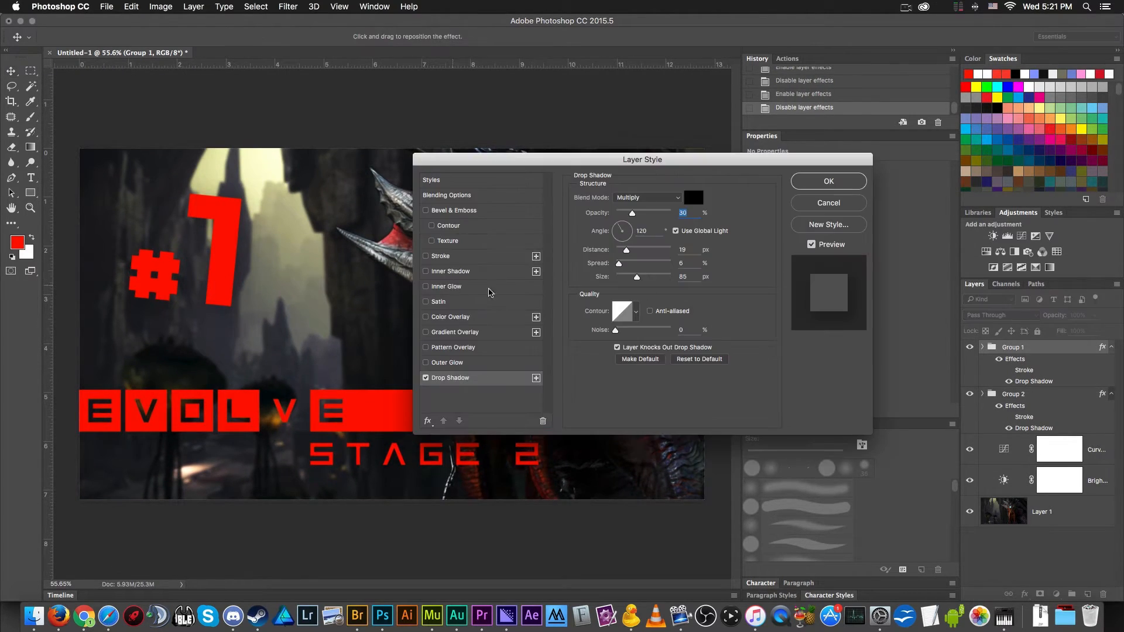
drag(639, 279, 621, 253)
drag(633, 209, 646, 220)
drag(628, 279, 634, 280)
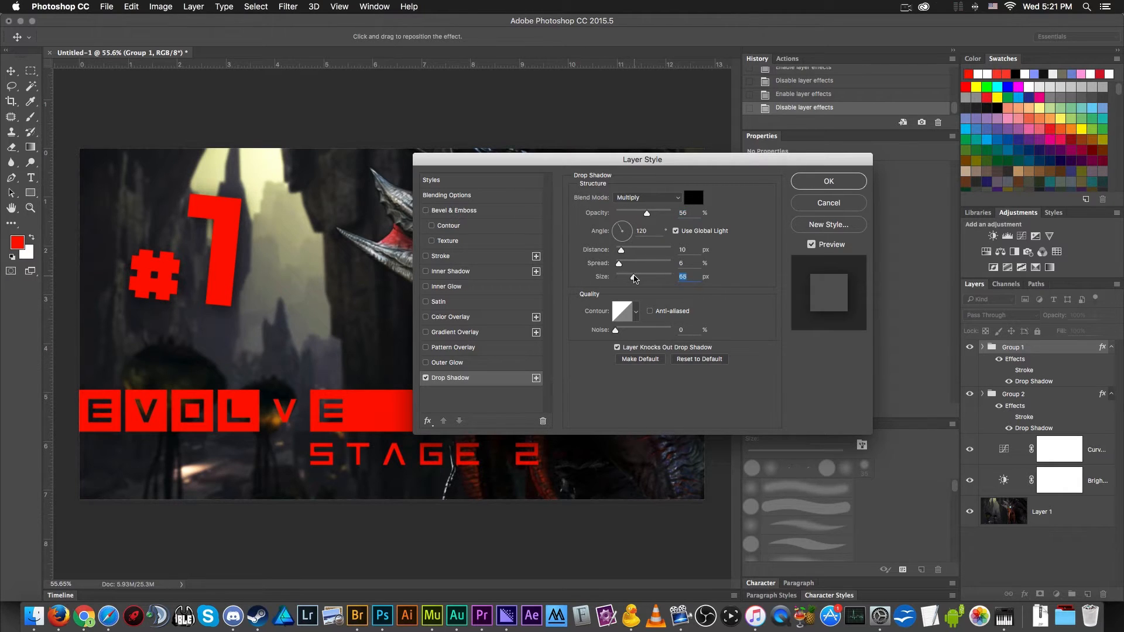
scroll(251, 284, down, 2)
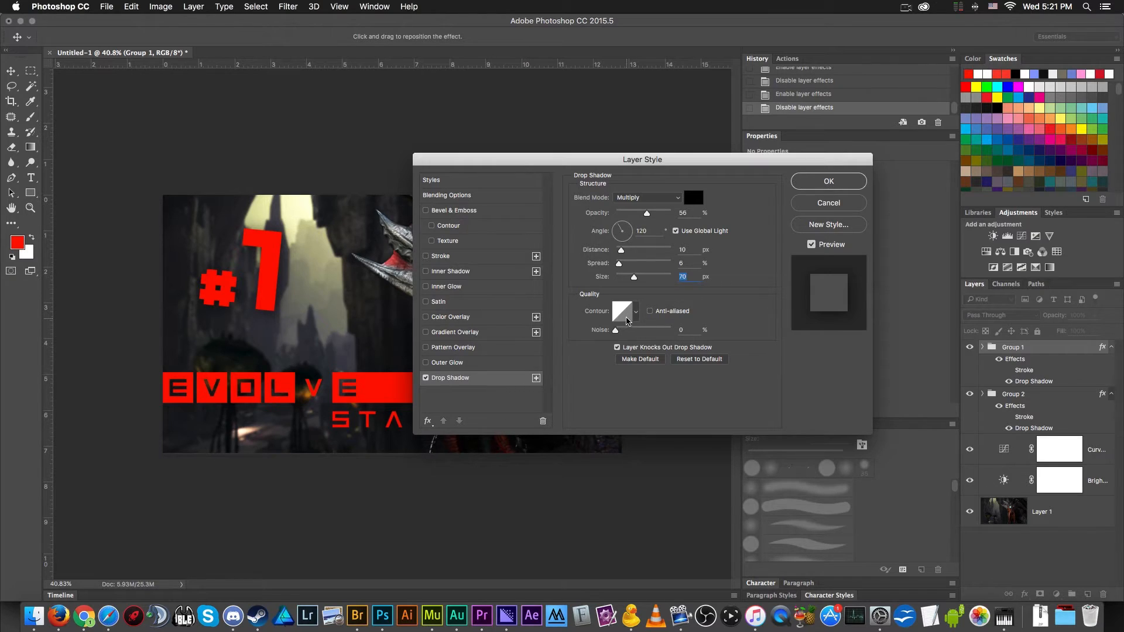
mouse_move(633, 280)
mouse_down()
mouse_move(624, 280)
mouse_move(635, 281)
mouse_up()
drag(647, 214, 656, 216)
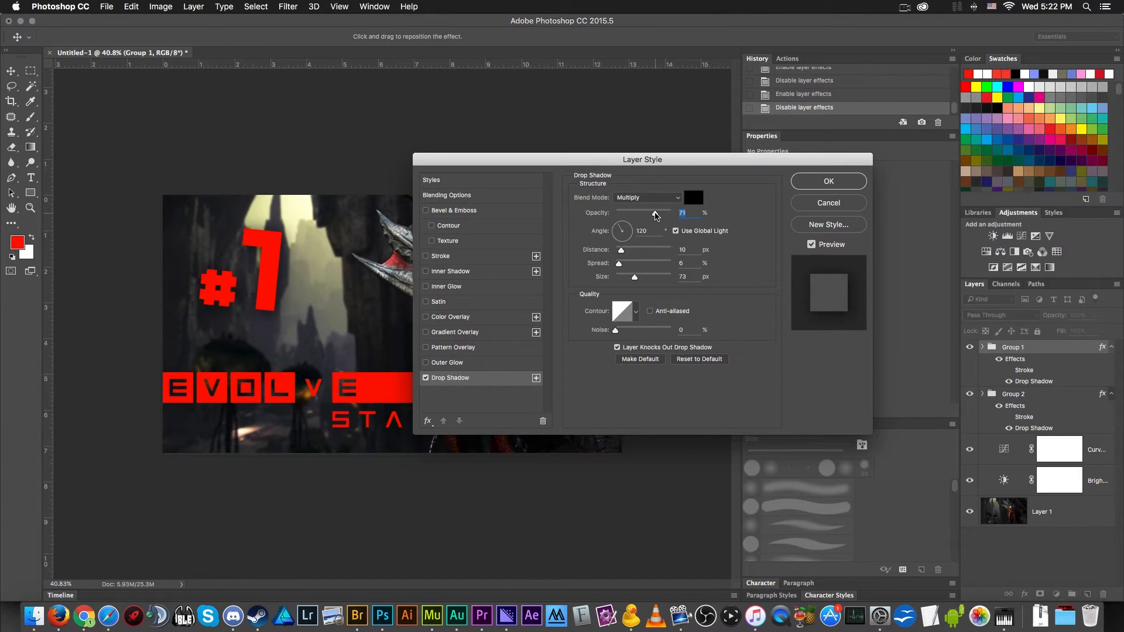
drag(635, 278, 638, 279)
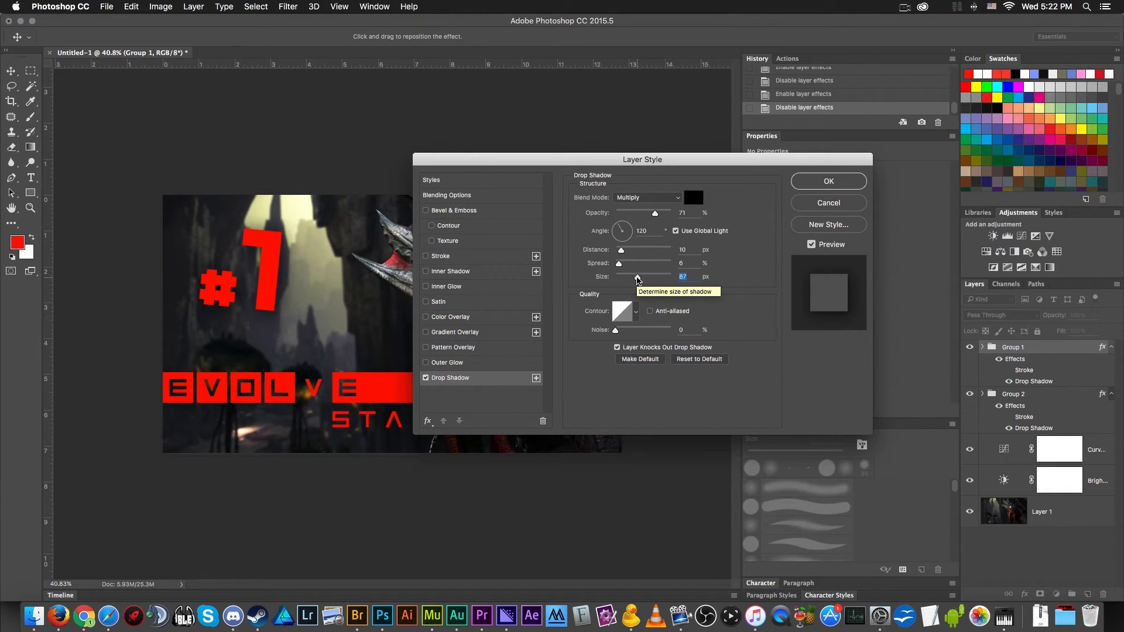
mouse_move(618, 263)
mouse_down()
mouse_move(611, 269)
mouse_move(626, 271)
mouse_move(614, 253)
mouse_move(654, 263)
mouse_move(644, 253)
mouse_move(685, 251)
mouse_move(625, 256)
mouse_move(643, 267)
mouse_move(624, 267)
mouse_up()
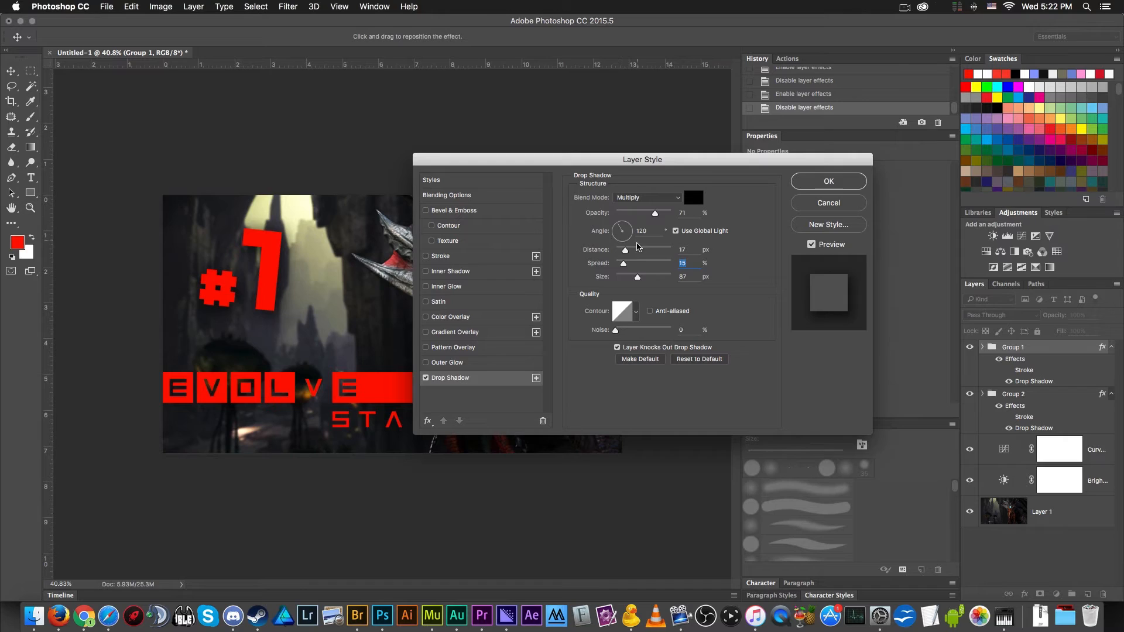
click(840, 182)
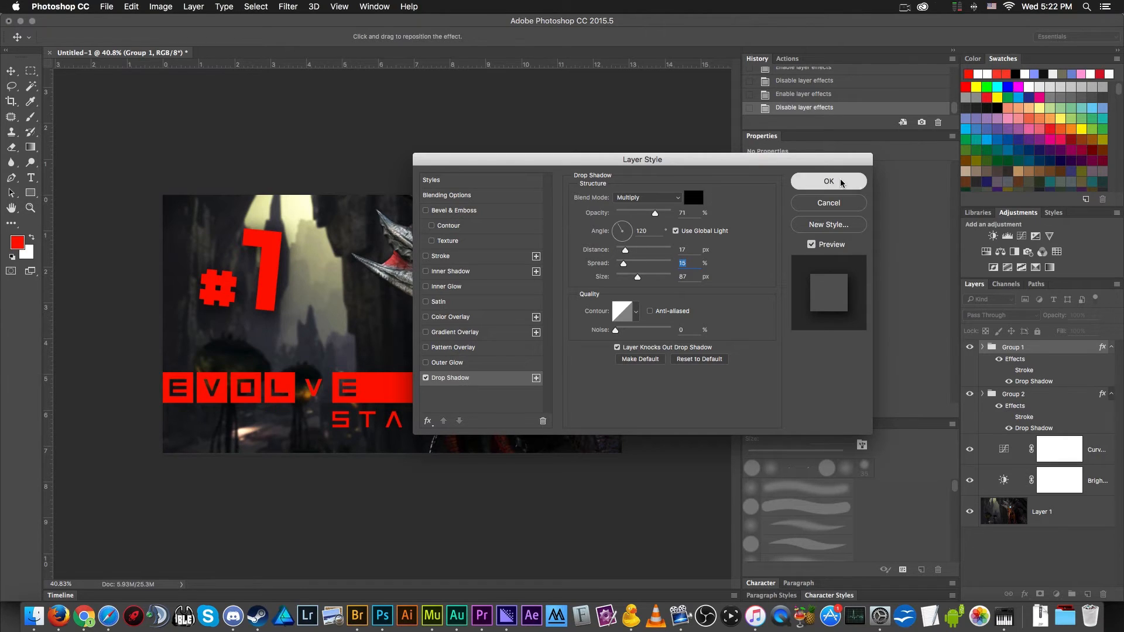
- Raise the Drop Shadow opacity of the Evolve bar and STAGE 2 group to 88%
double_click(1032, 429)
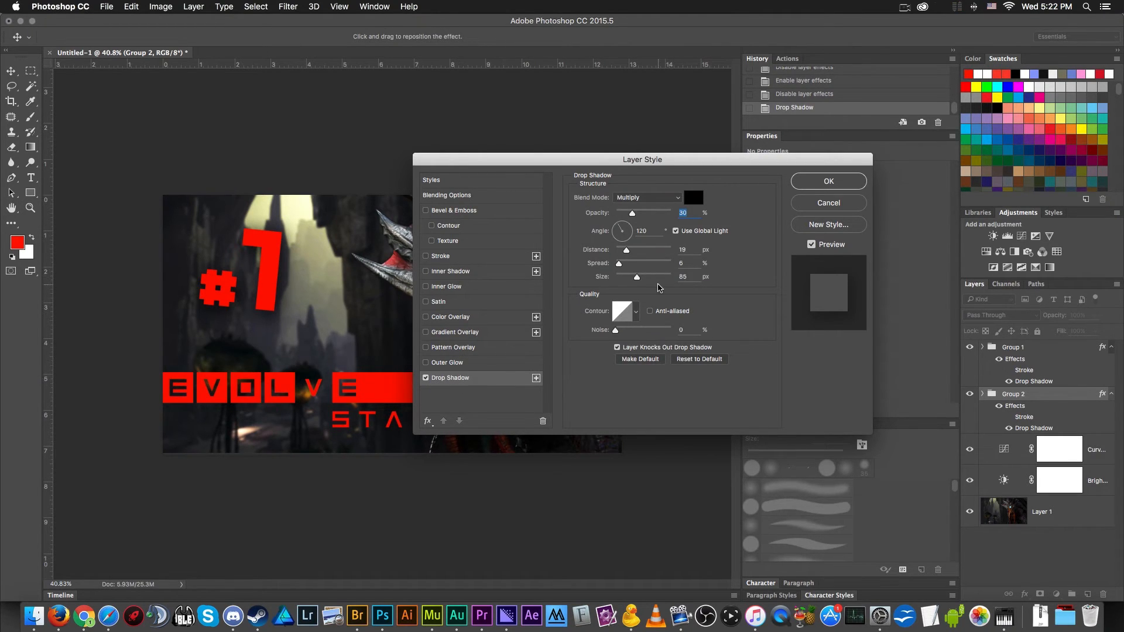
drag(633, 213, 665, 220)
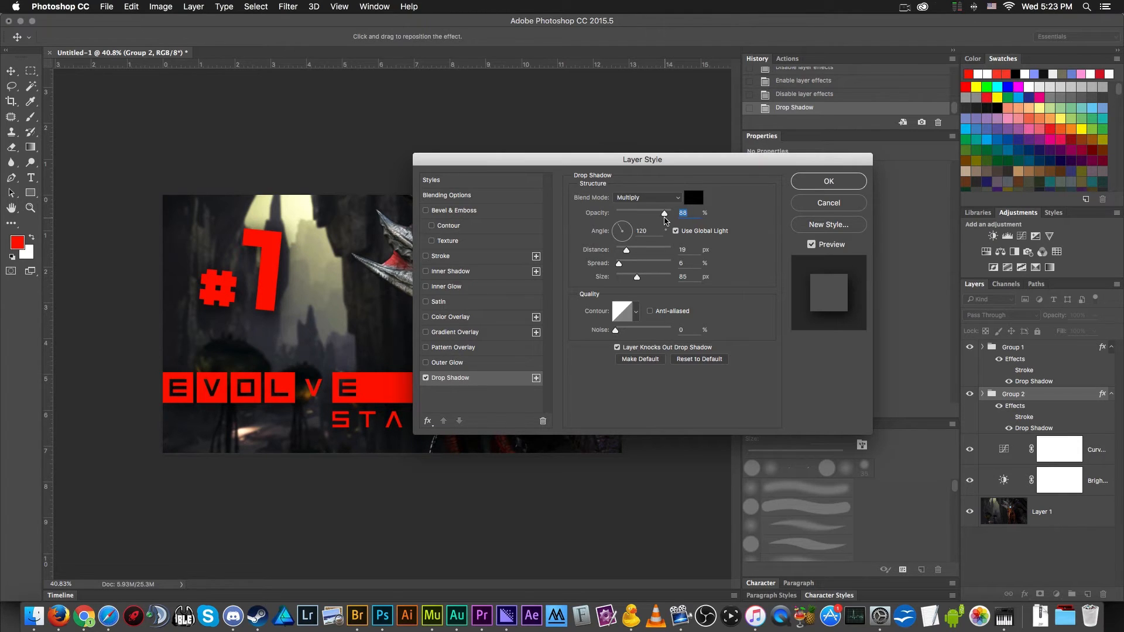
click(818, 185)
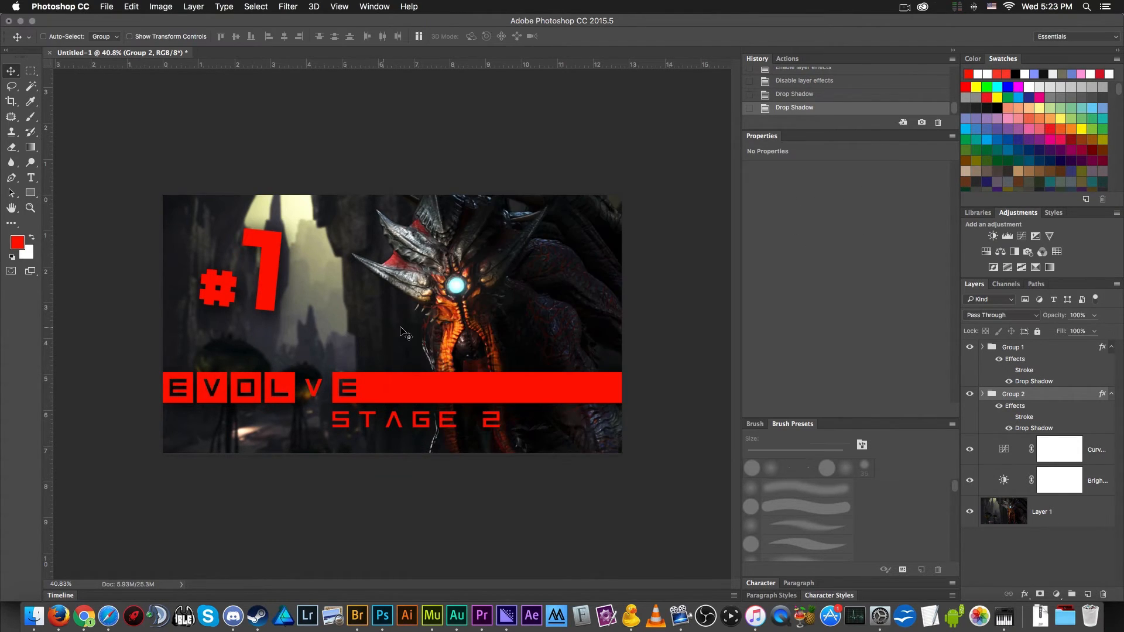
- Fine-tune the #1 group's Drop Shadow by enlarging its size and slightly lowering its opacity
scroll(312, 309, down, 3)
scroll(316, 311, up, 3)
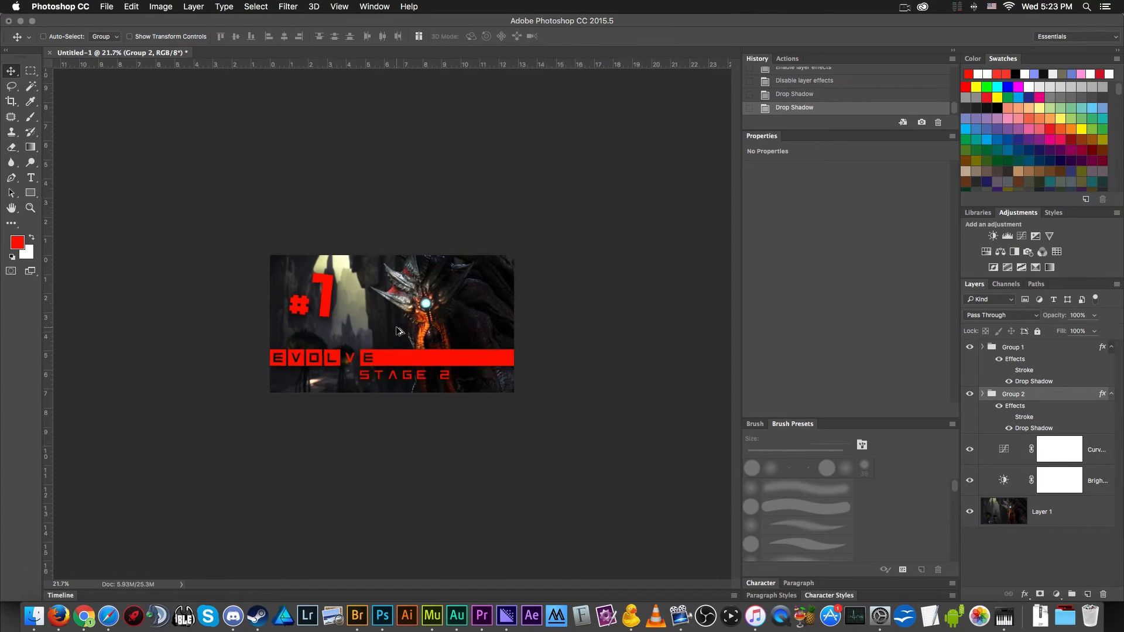
double_click(1047, 382)
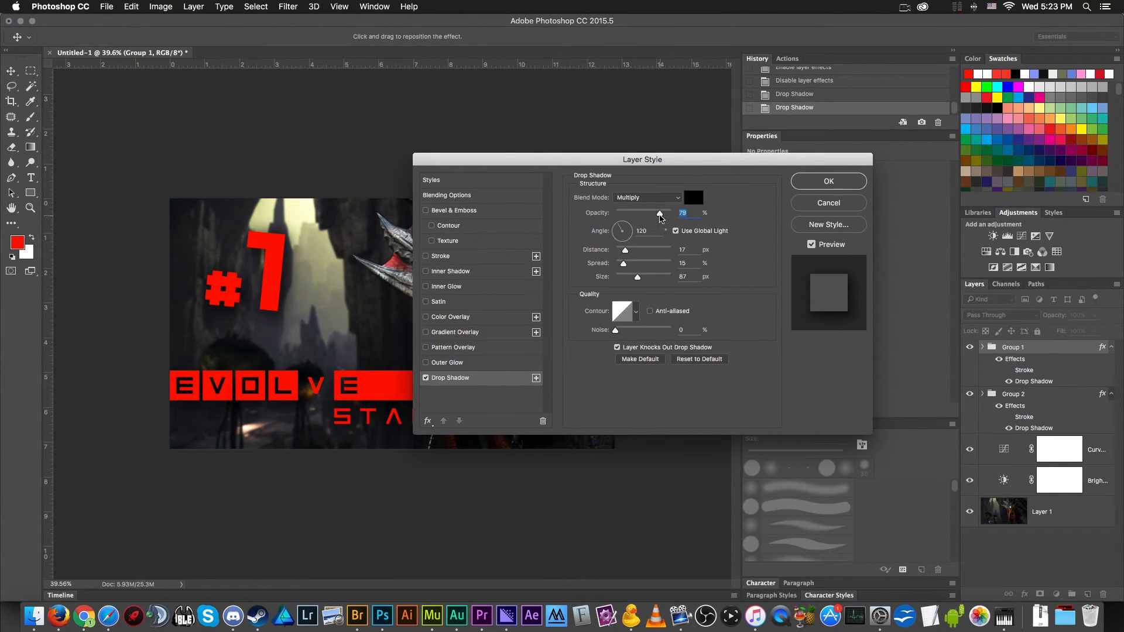
drag(637, 276, 643, 278)
drag(653, 215, 650, 217)
click(826, 182)
scroll(369, 237, down, 2)
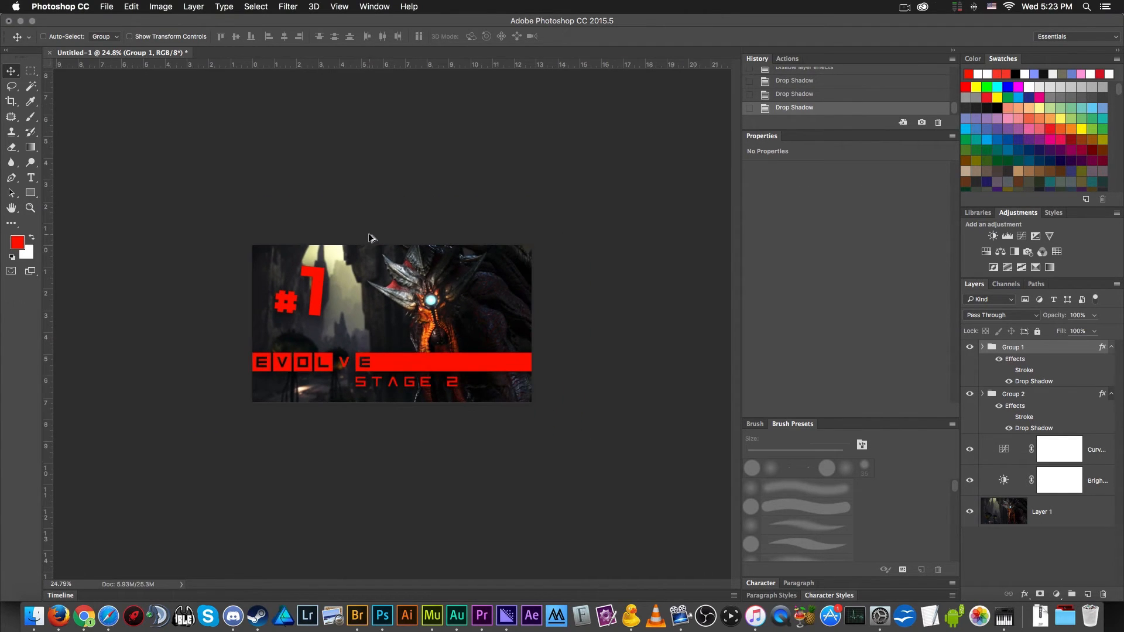
scroll(370, 237, down, 2)
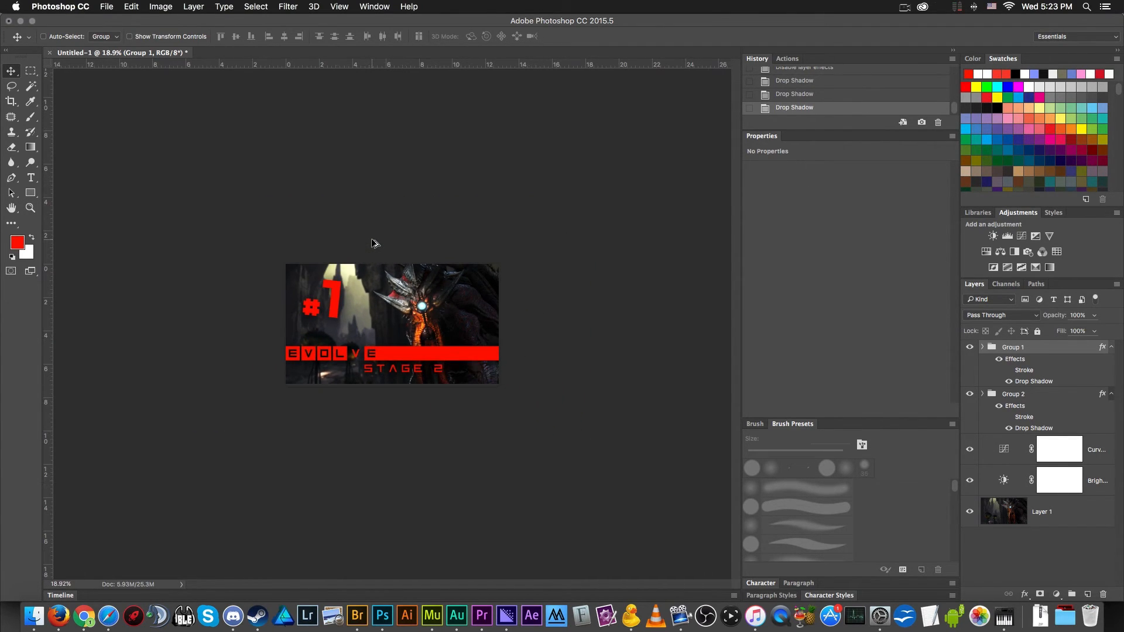
scroll(373, 244, up, 4)
scroll(374, 249, down, 2)
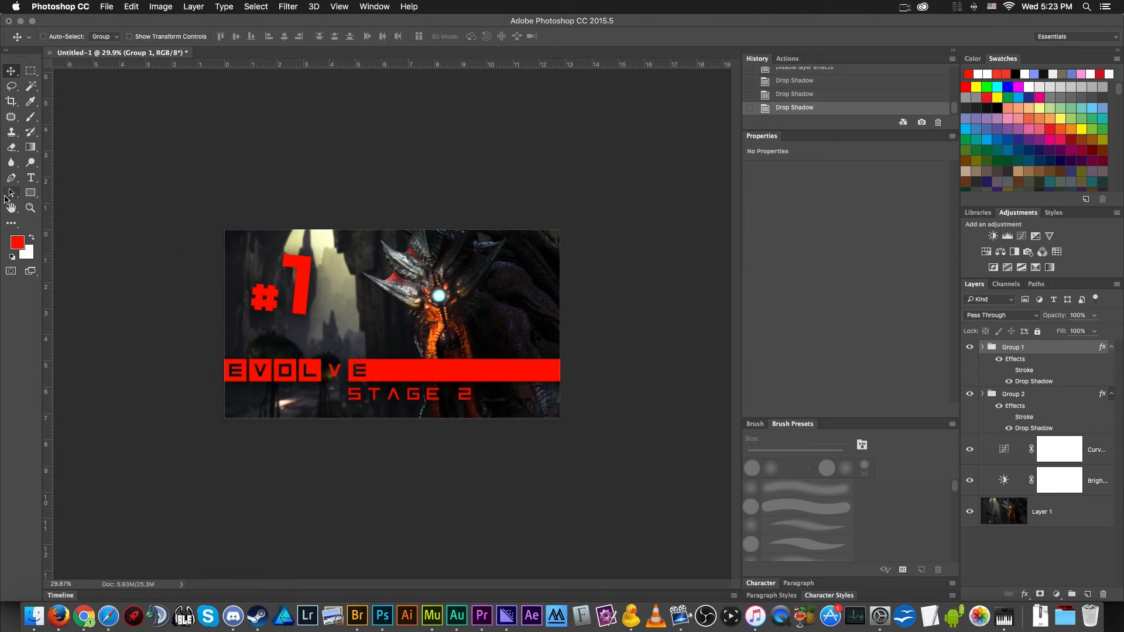
- Place a light grey rectangle of about 513 by 352 px in the canvas's bottom-right corner
click(31, 193)
drag(457, 332, 537, 397)
key(v)
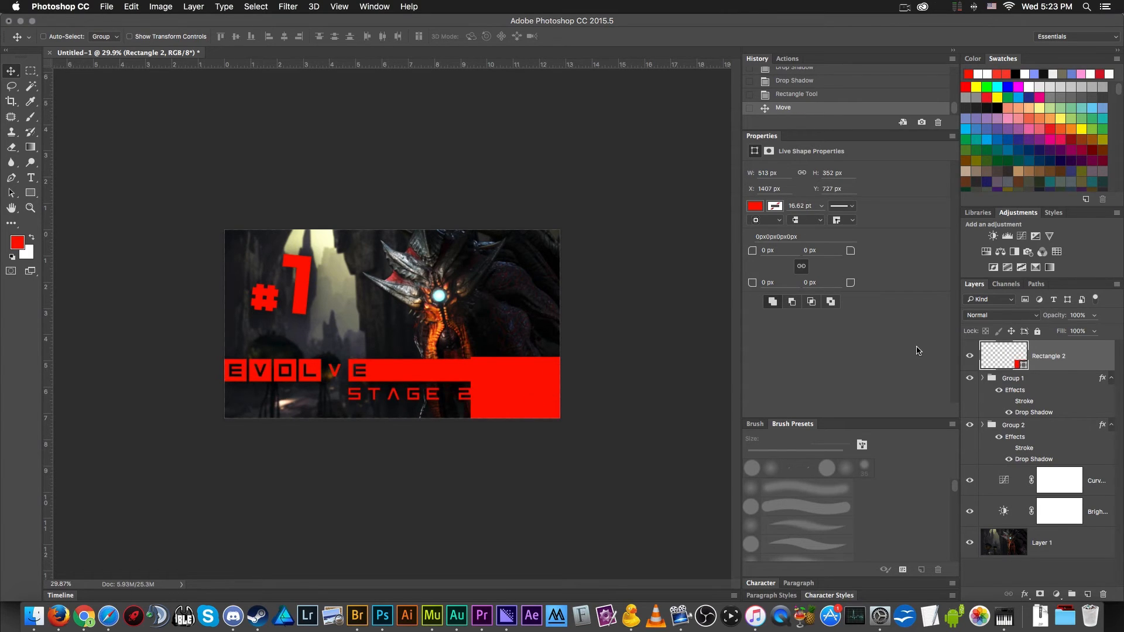
click(755, 206)
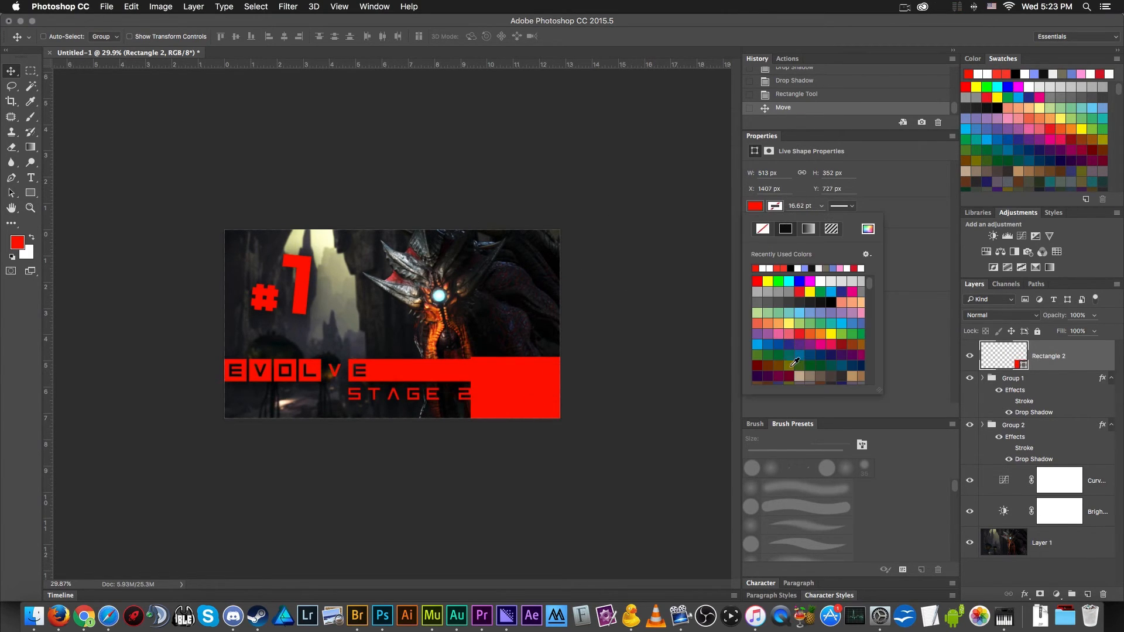
click(841, 279)
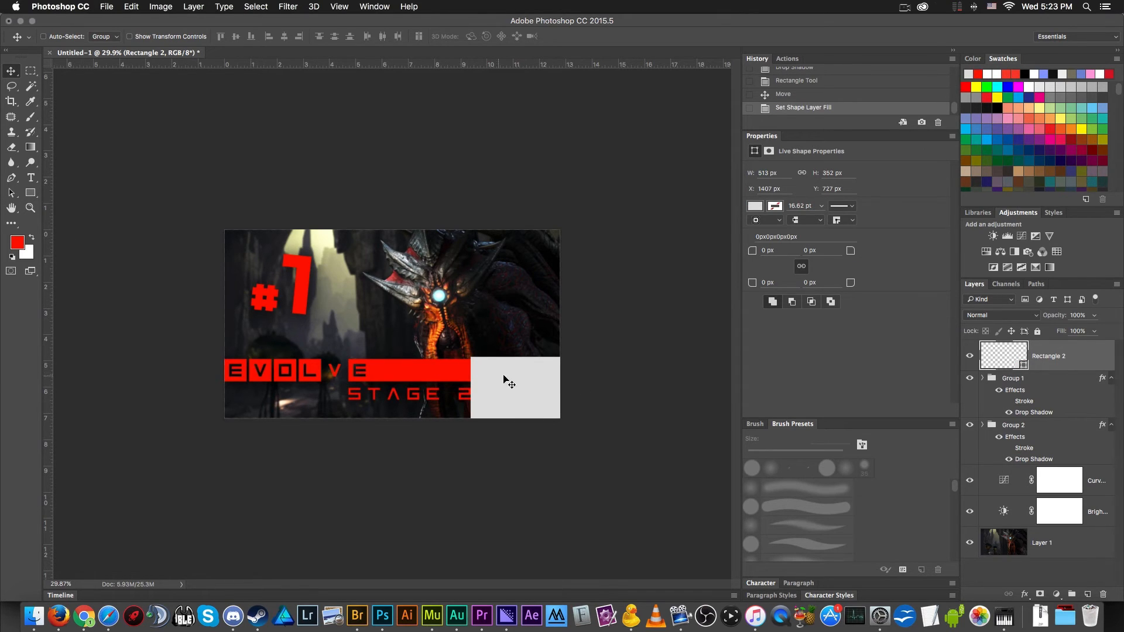
mouse_move(515, 393)
mouse_down()
mouse_move(482, 350)
mouse_move(486, 373)
mouse_move(509, 384)
mouse_up()
- Scale the Evolve bar and STAGE 2 group down to about 95% so STAGE 2 clears the grey rectangle
click(1047, 428)
key(super+t)
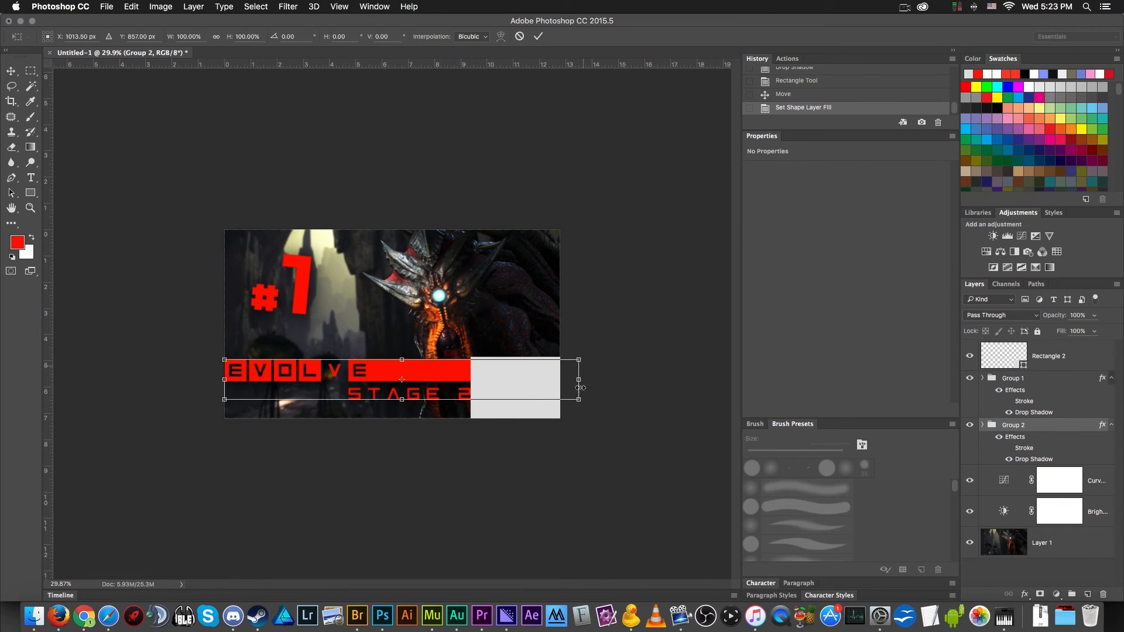
drag(579, 399, 563, 398)
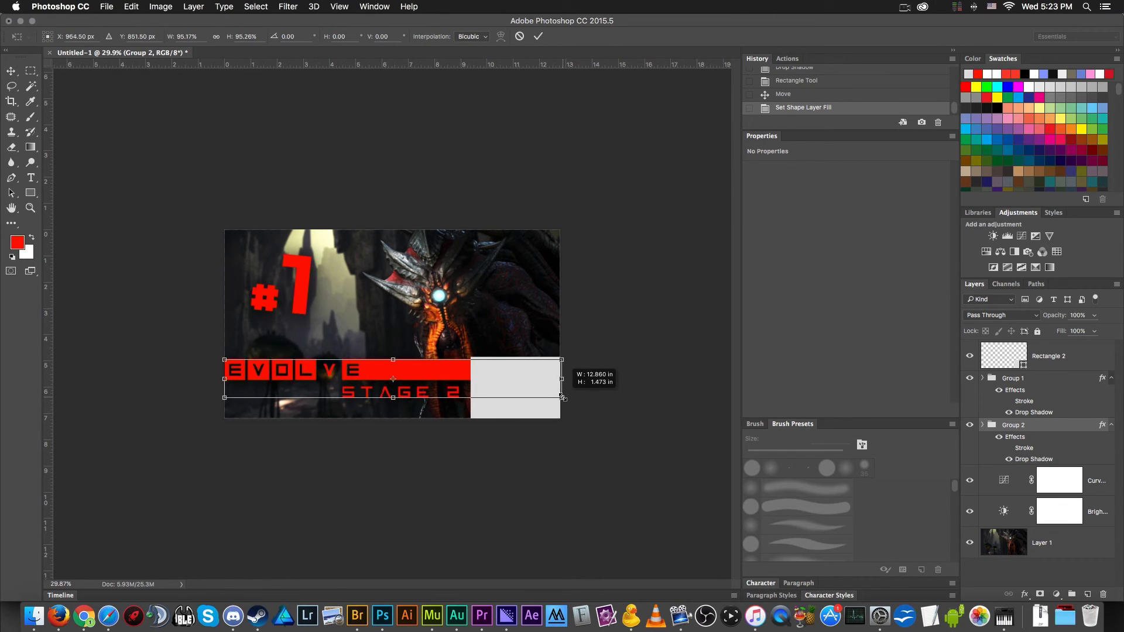
key(Return)
scroll(535, 394, down, 3)
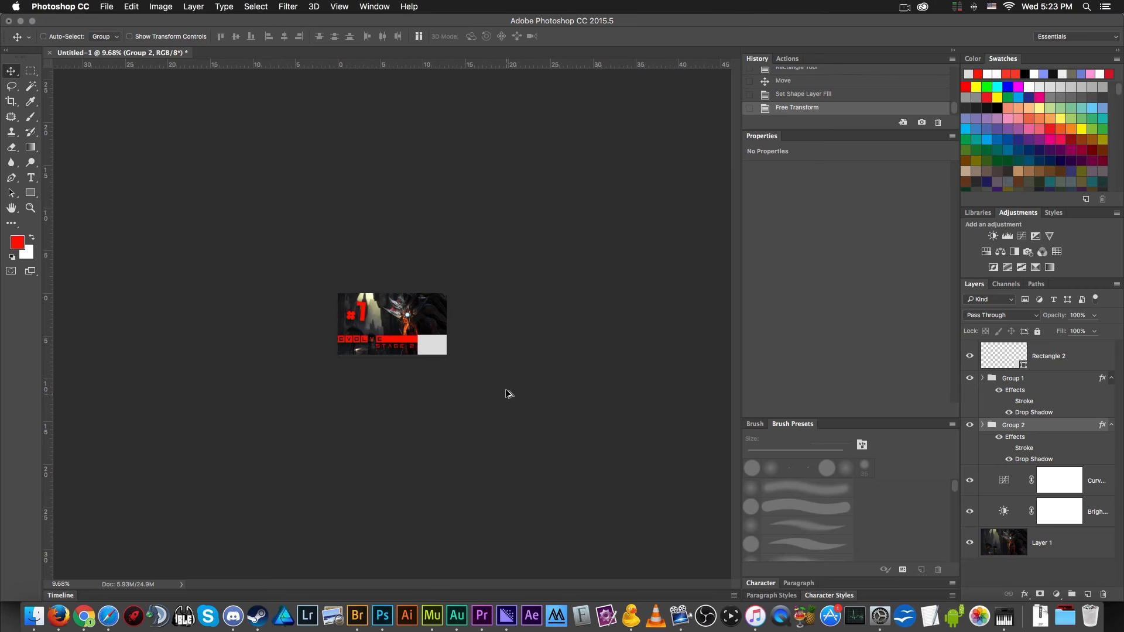
scroll(503, 398, up, 5)
scroll(498, 410, down, 1)
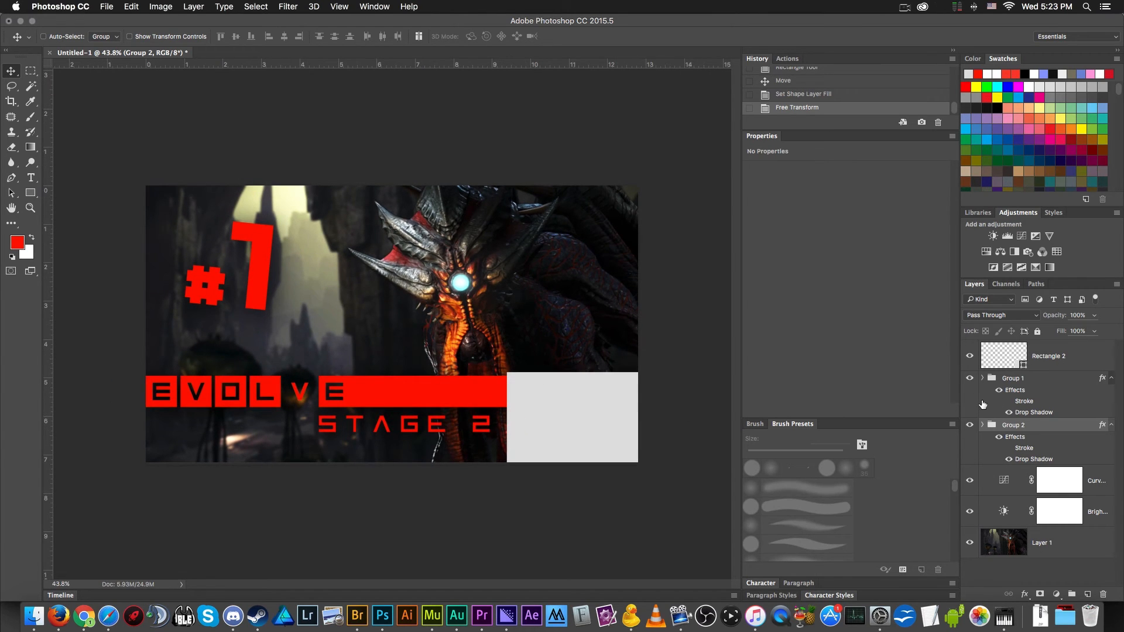
click(969, 355)
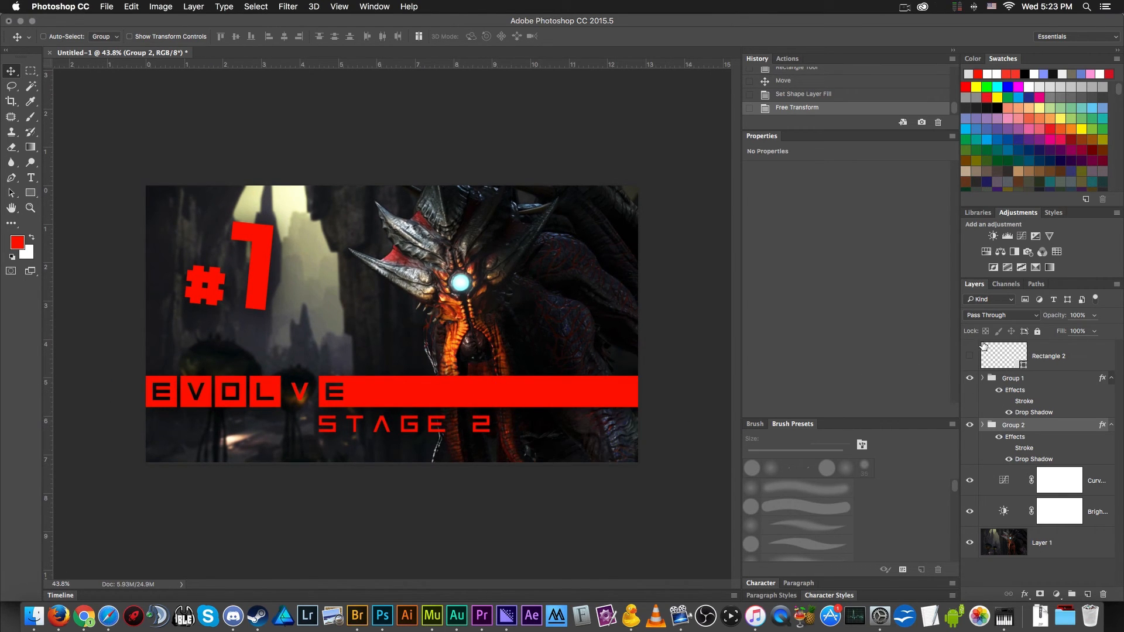
click(970, 355)
drag(581, 418, 539, 245)
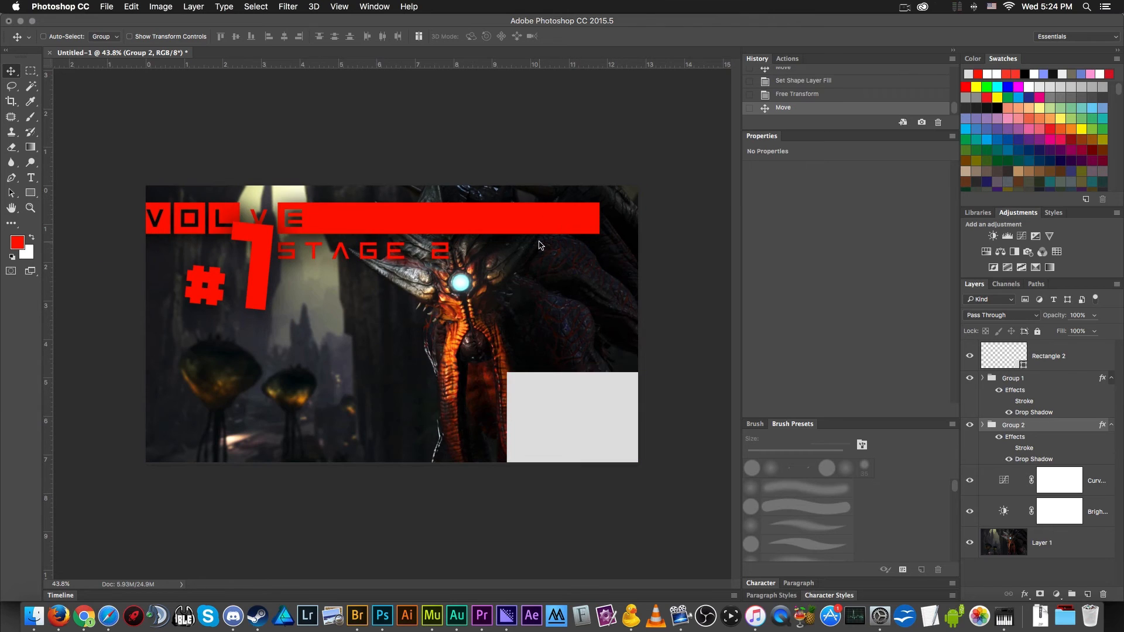
key(super+z)
- Delete the light grey rectangle layer above the #1 group
click(1045, 357)
drag(303, 347, 539, 447)
key(Delete)
scroll(534, 443, down, 5)
scroll(533, 442, down, 1)
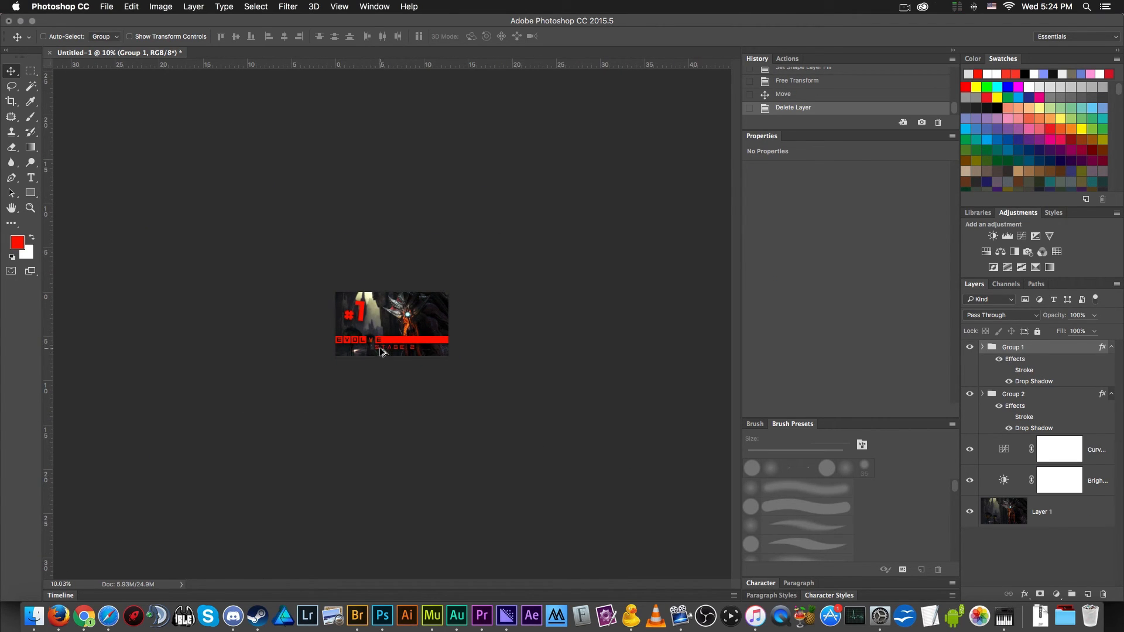
scroll(416, 353, down, 1)
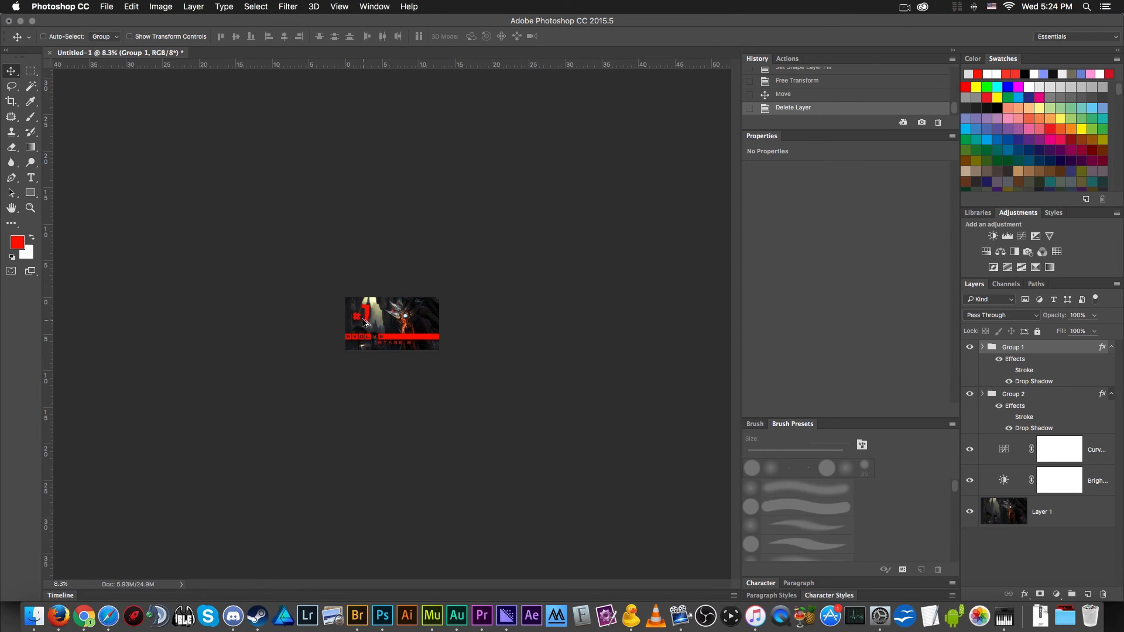
scroll(363, 324, up, 5)
scroll(372, 326, down, 3)
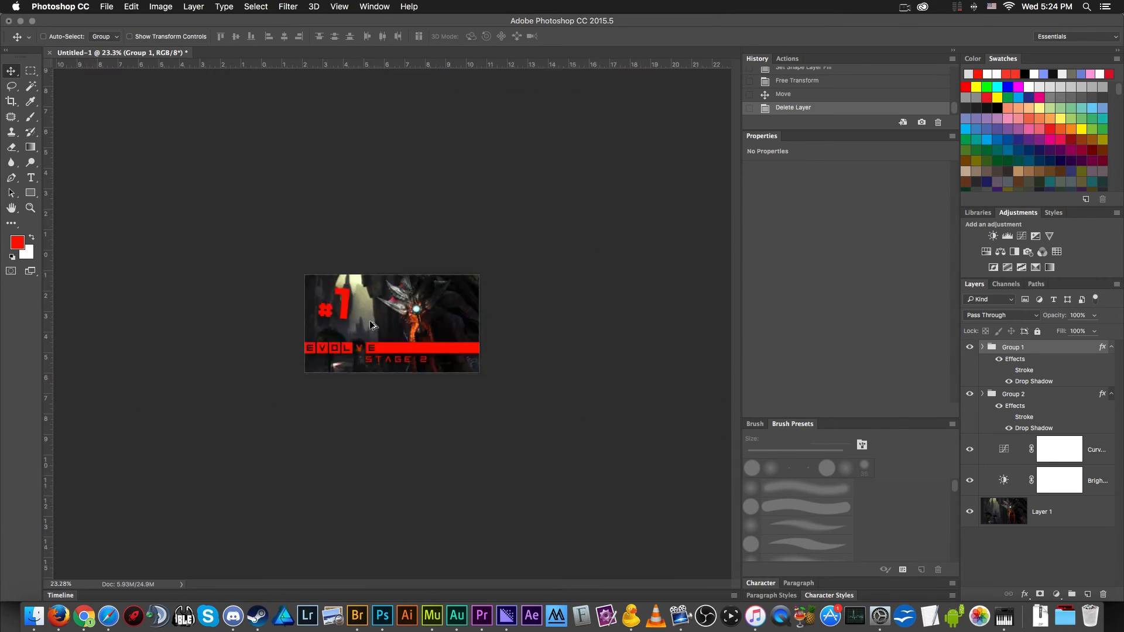
scroll(372, 325, up, 2)
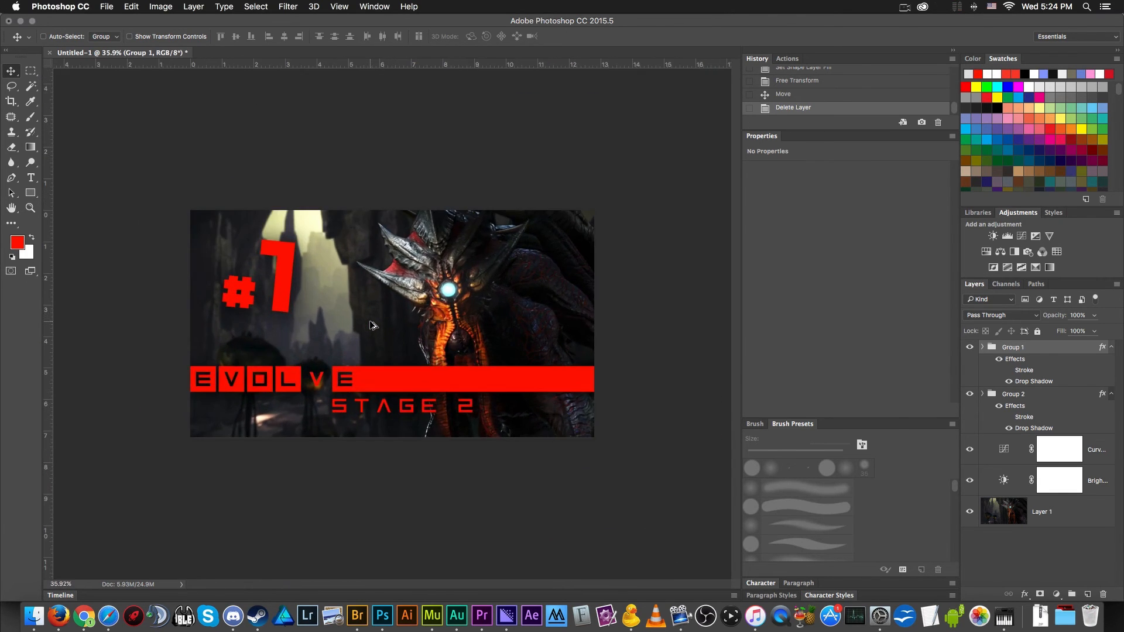